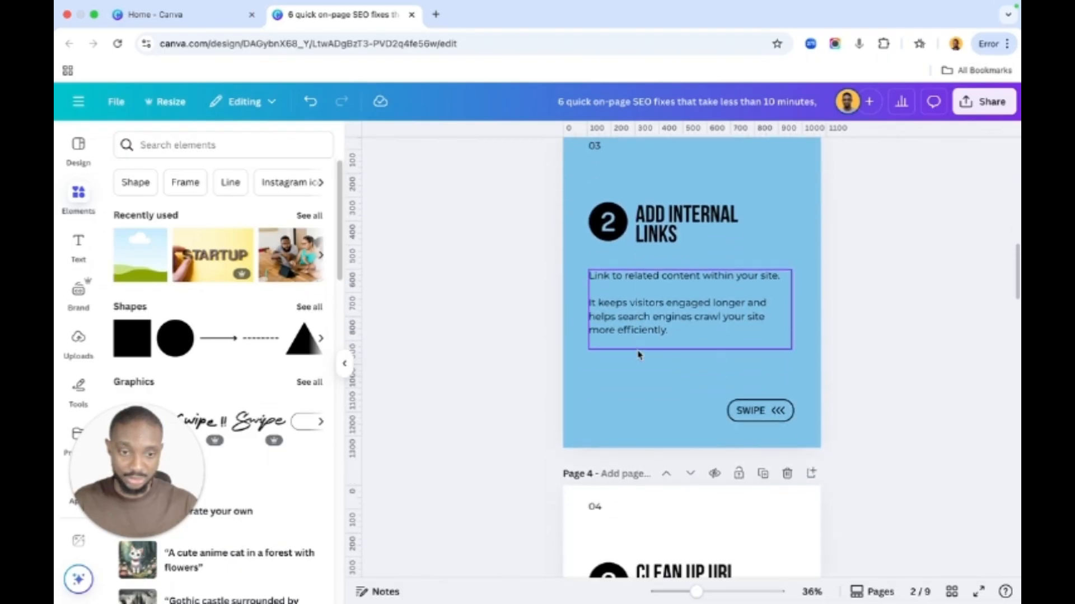
Review all pages of the finished SEO carousel in a grid overview and open its first page
click(951, 591)
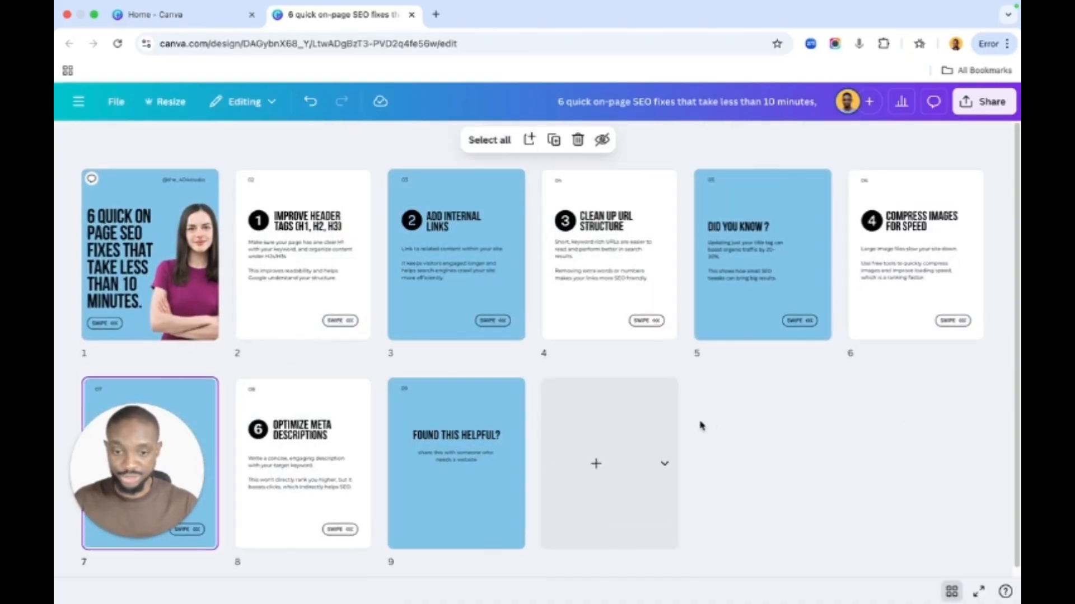
double_click(175, 293)
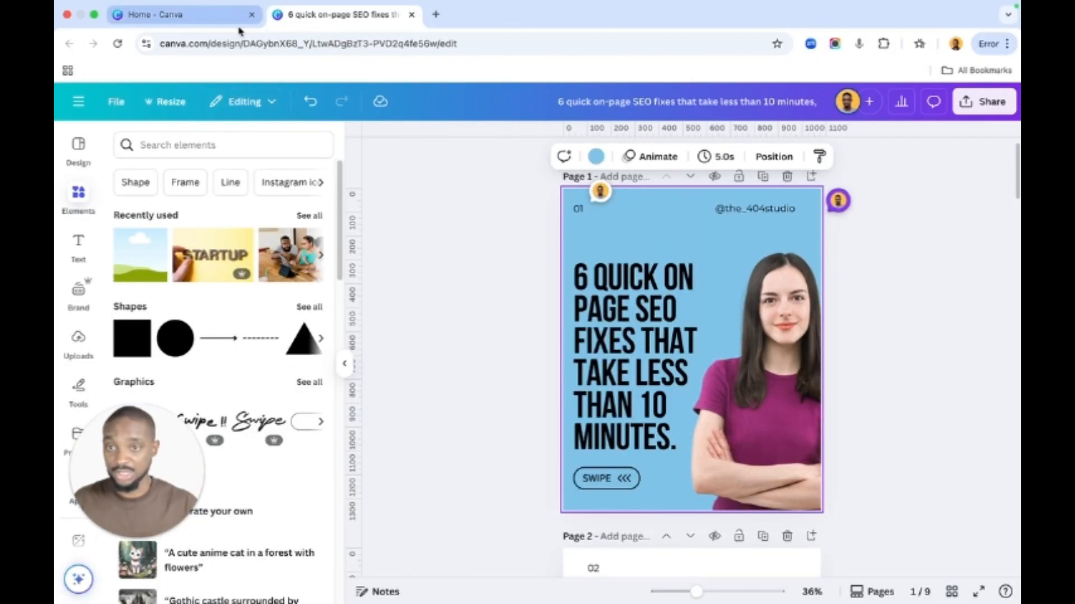
Create a new blank Instagram Post (4:5) design from the Canva home page
click(202, 24)
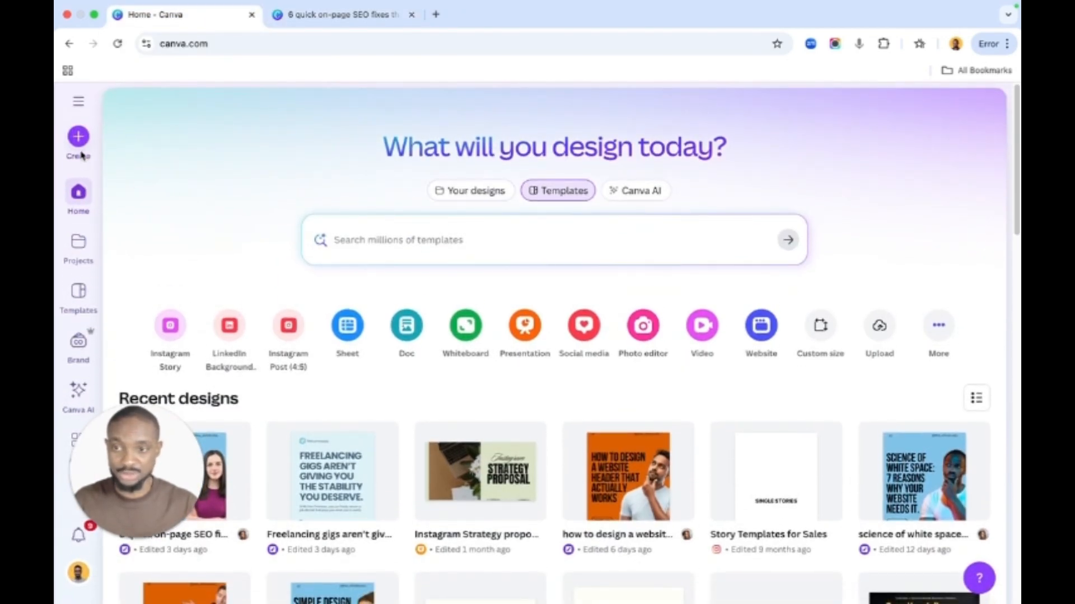
drag(154, 478, 891, 245)
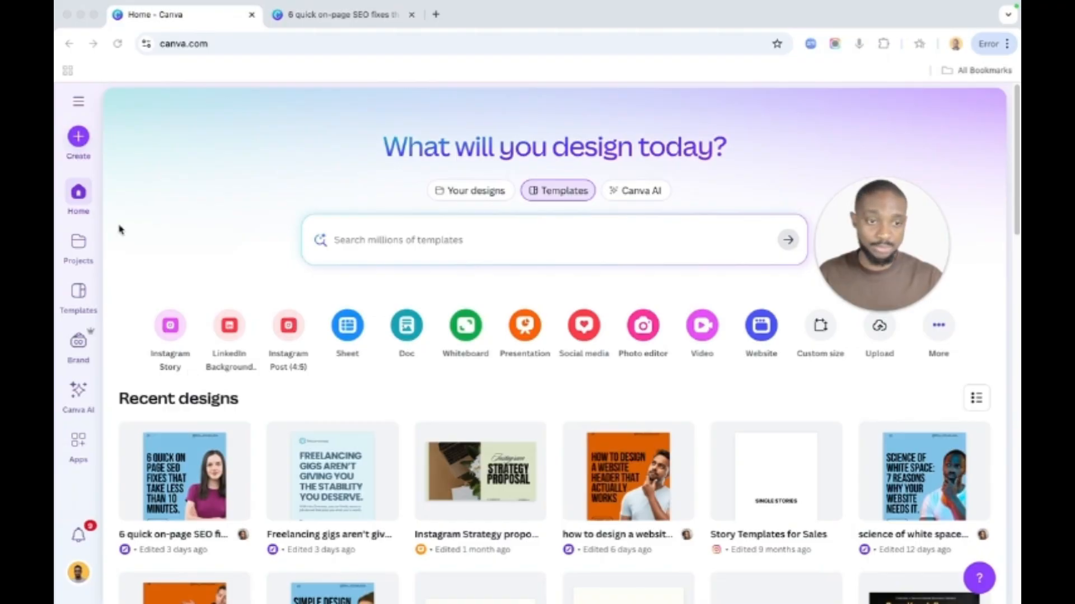
click(81, 141)
click(81, 141)
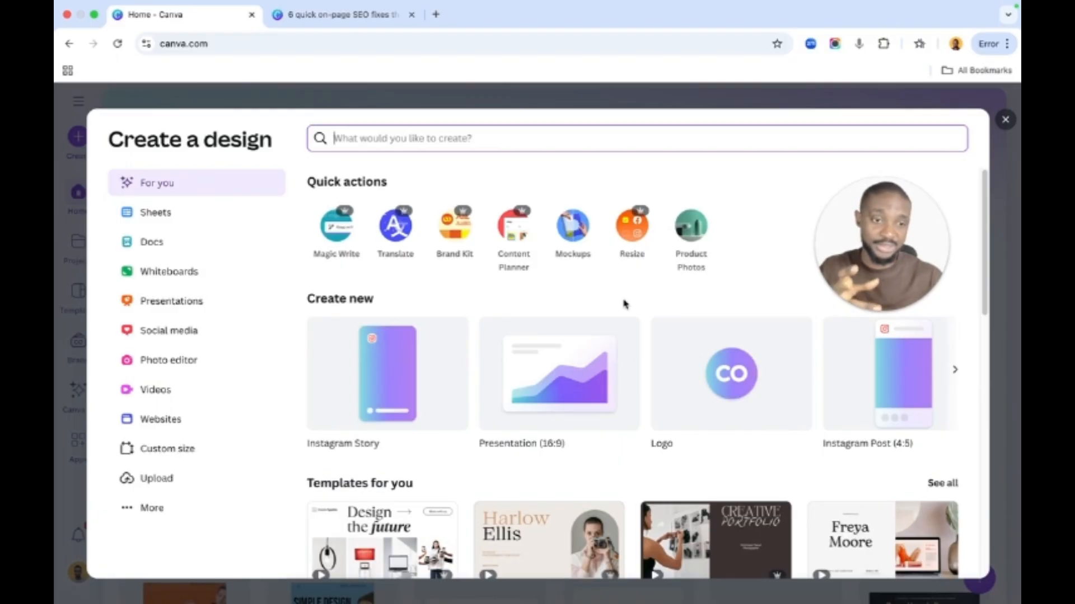
scroll(600, 385, down, 1)
scroll(600, 385, up, 1)
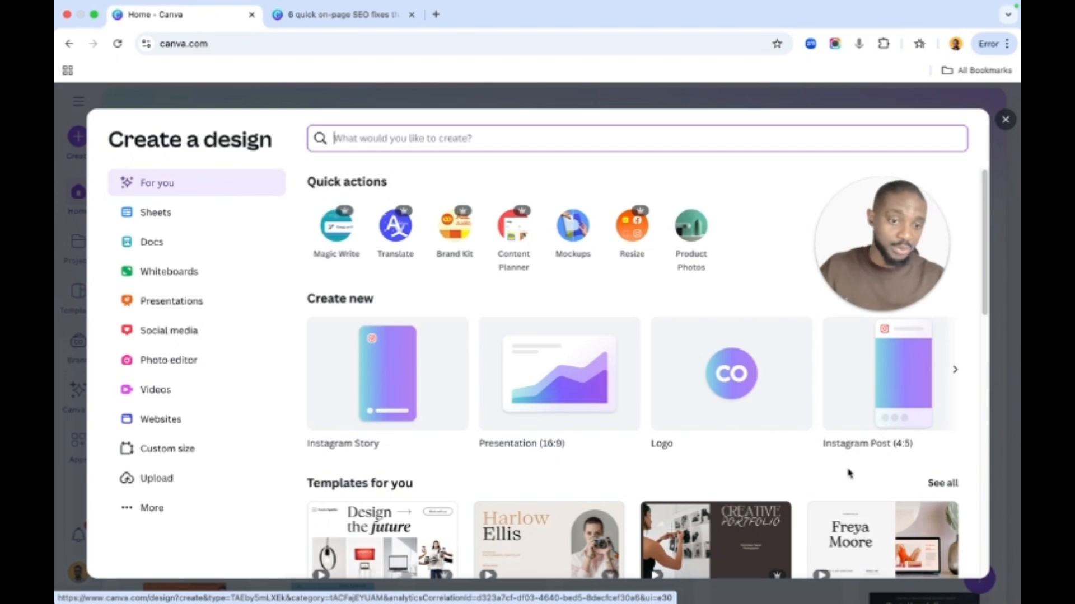
click(863, 404)
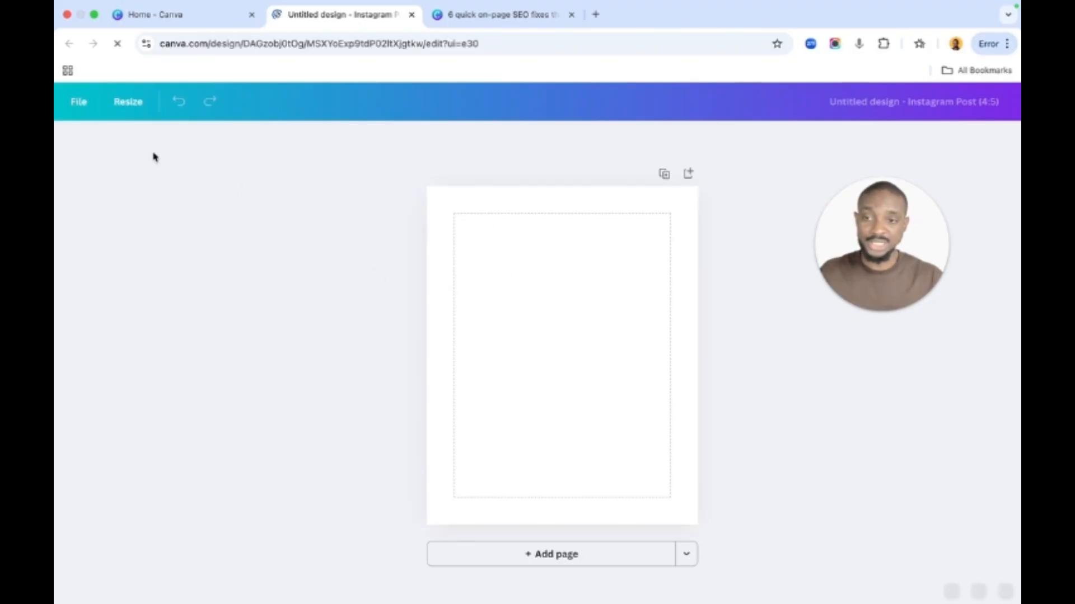
Turn the display of page margins off and back on
click(118, 108)
mouse_move(280, 277)
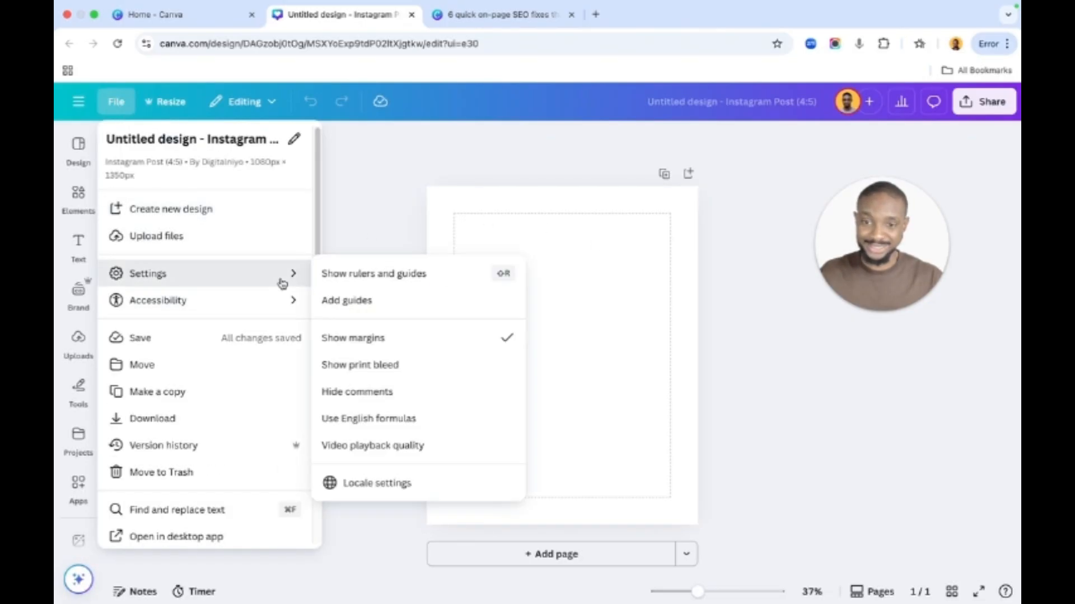
click(399, 337)
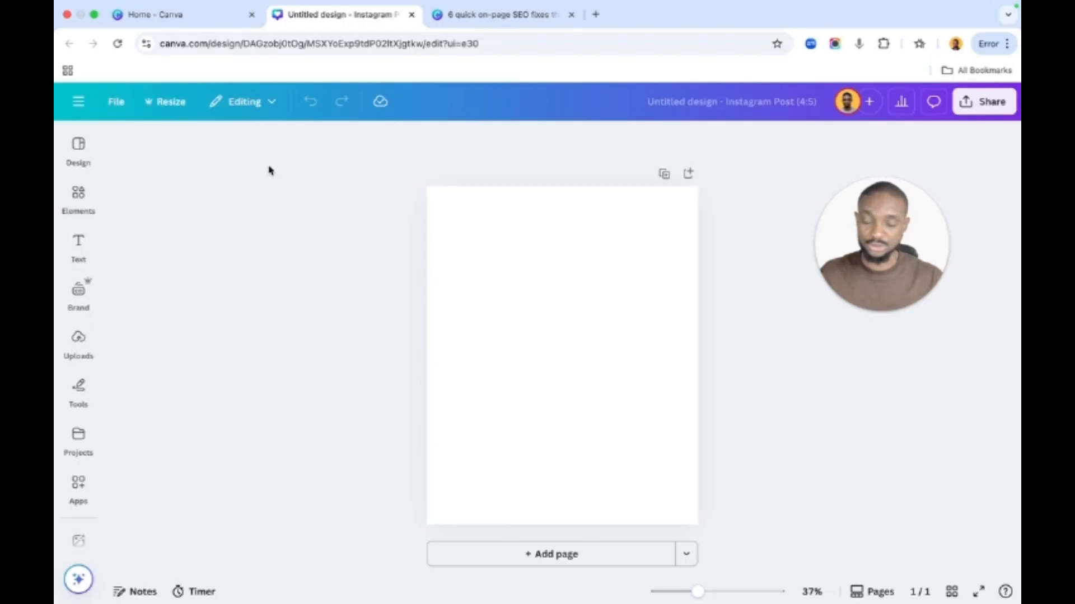
click(115, 105)
mouse_move(230, 269)
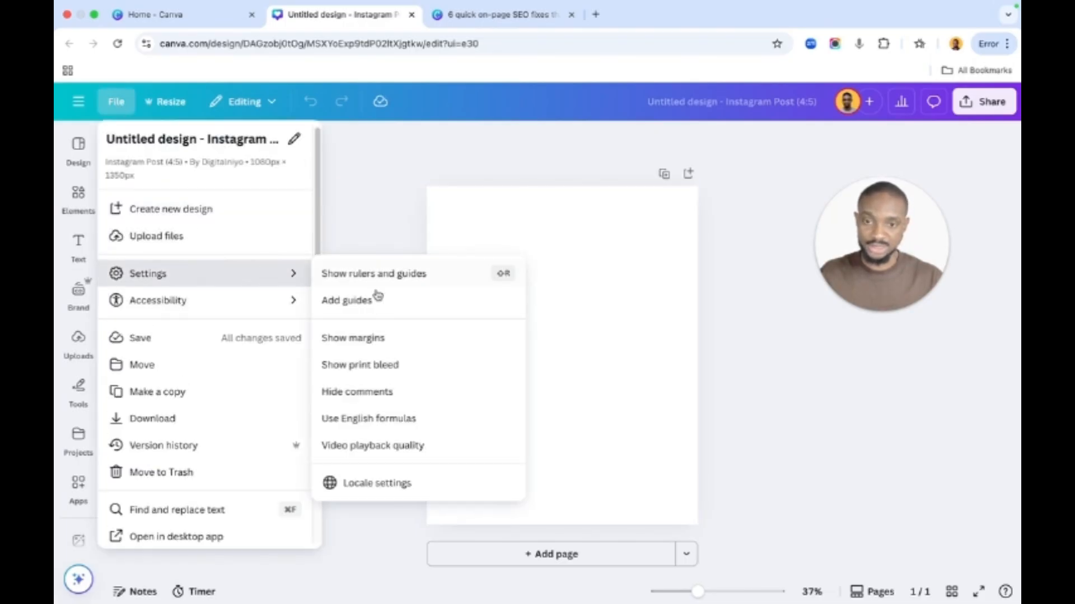
click(408, 334)
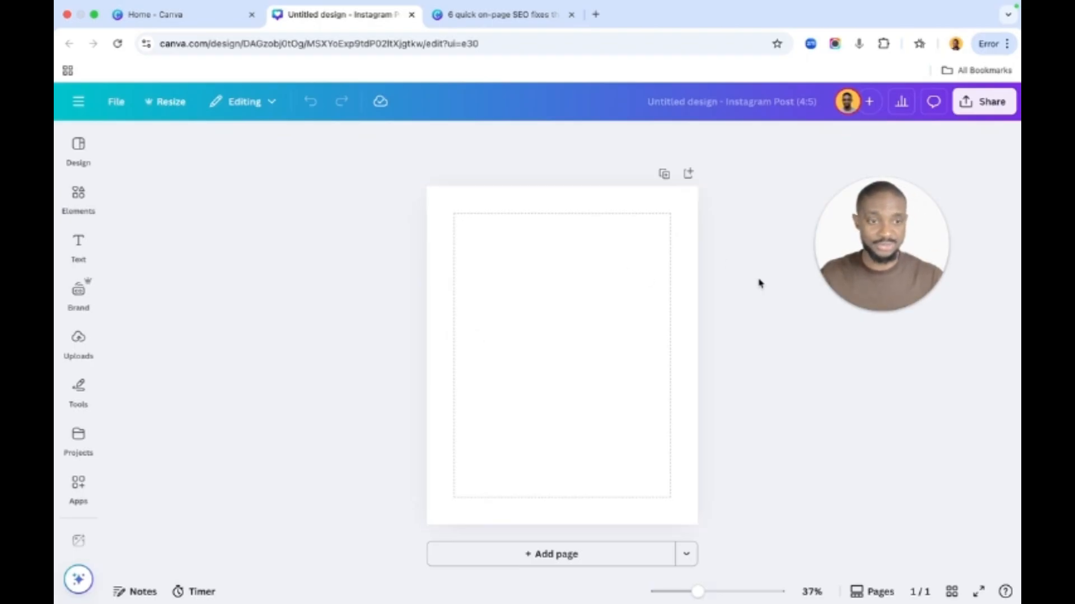
Fill the blank page's background with the light turquoise default solid colour after trying purple
click(623, 284)
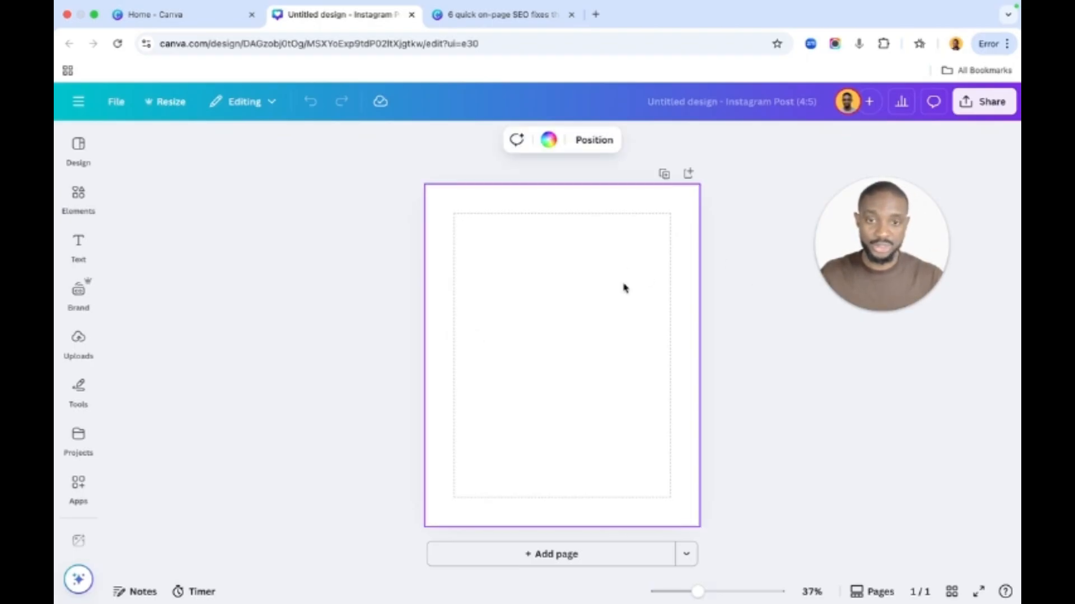
click(549, 141)
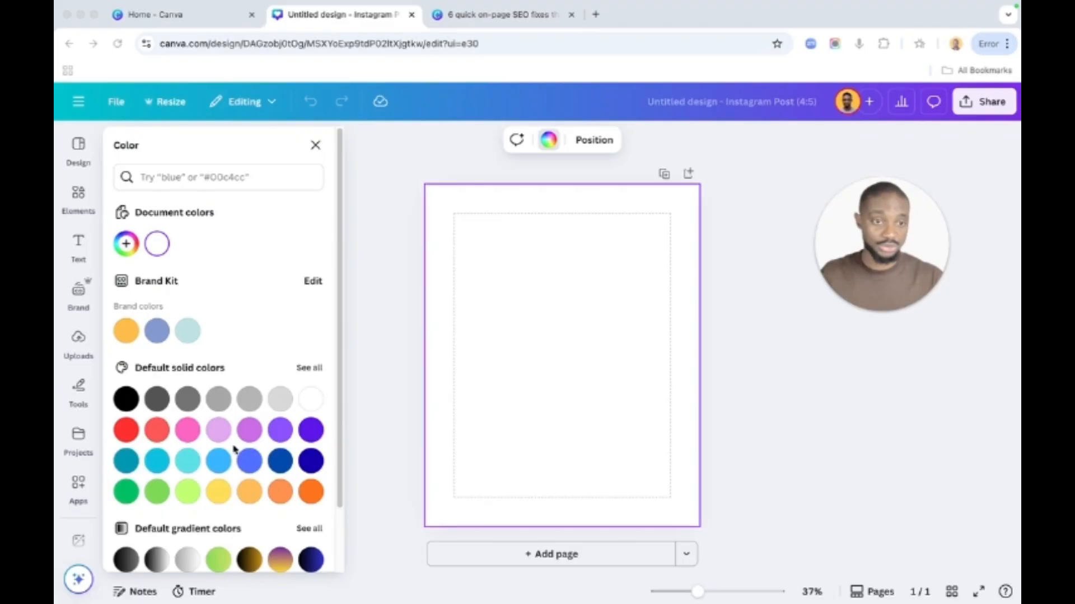
scroll(234, 449, down, 2)
scroll(234, 448, up, 2)
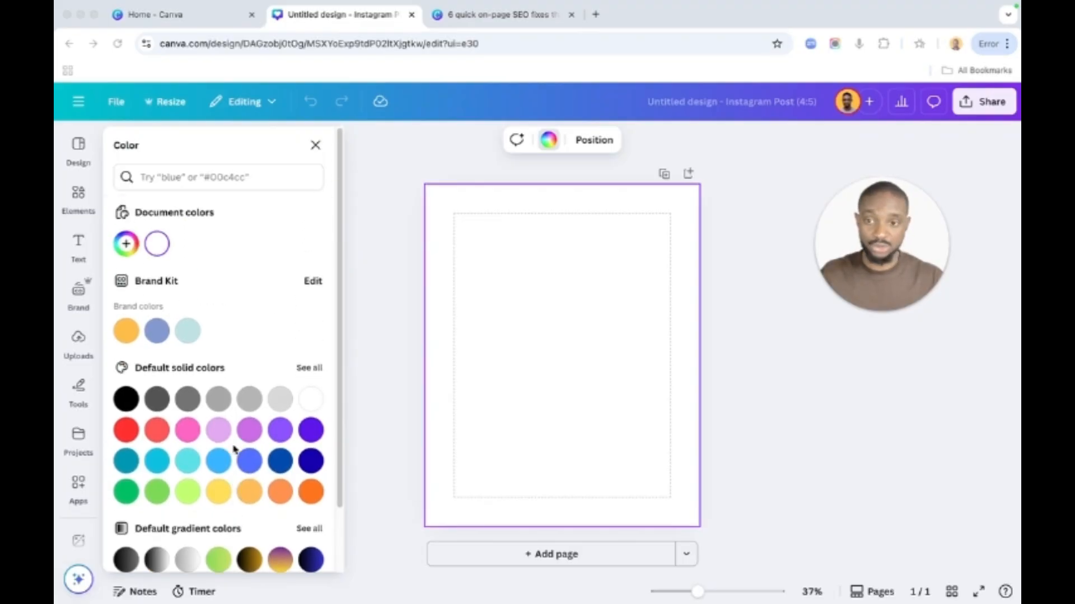
click(126, 244)
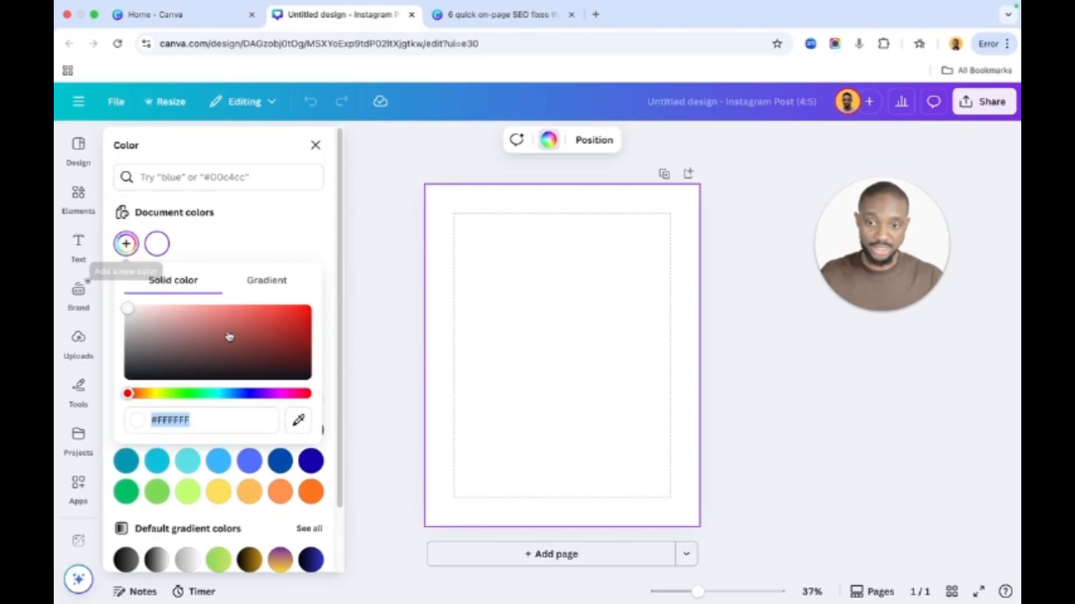
click(263, 240)
click(280, 430)
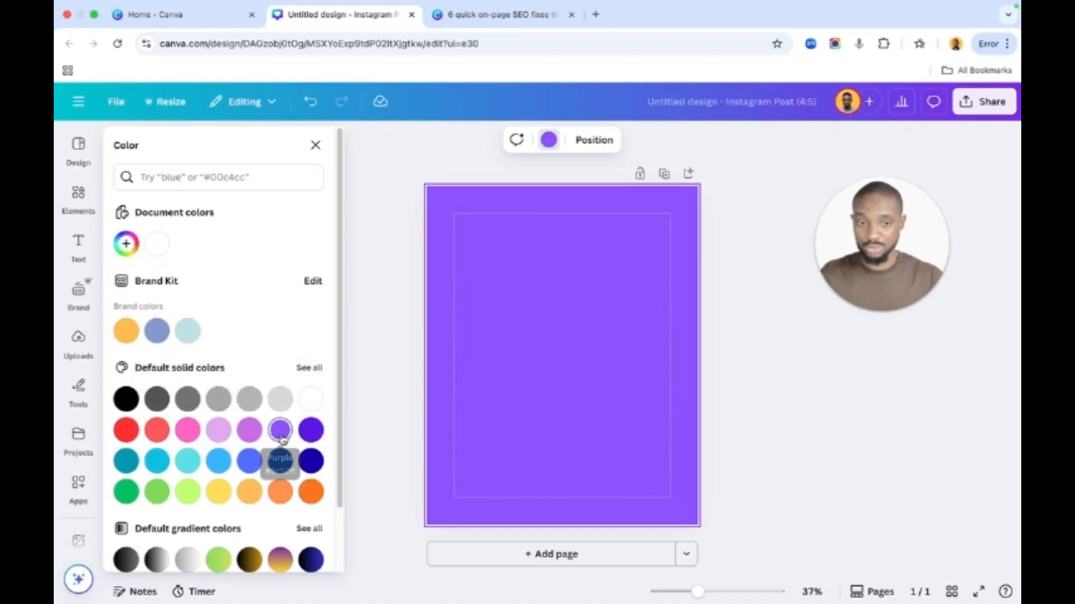
scroll(283, 441, down, 1)
click(196, 428)
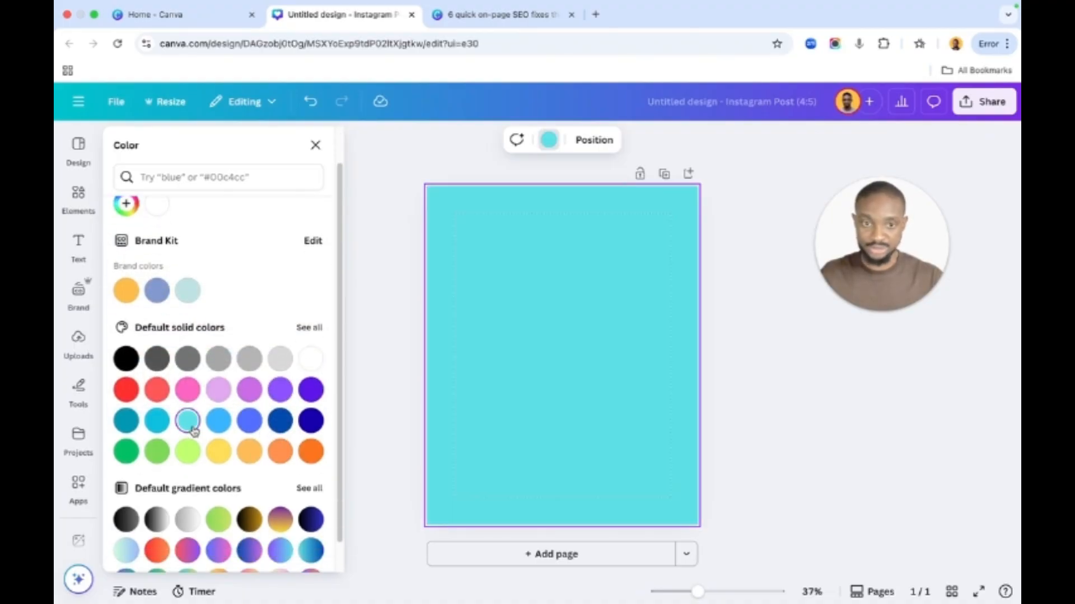
click(747, 278)
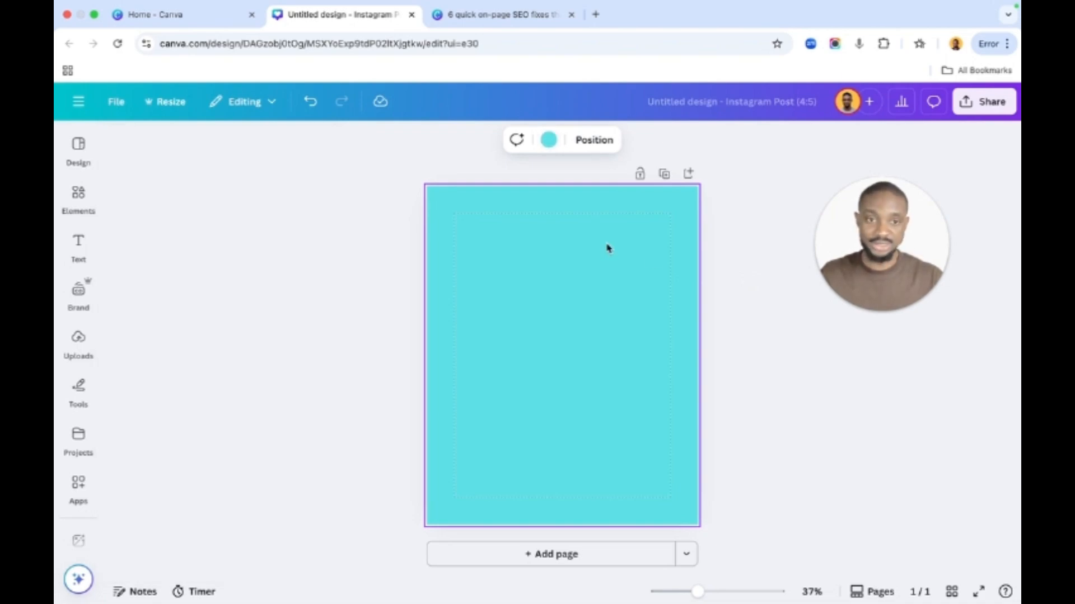
Add four more pages to the design with the same turquoise background
click(549, 554)
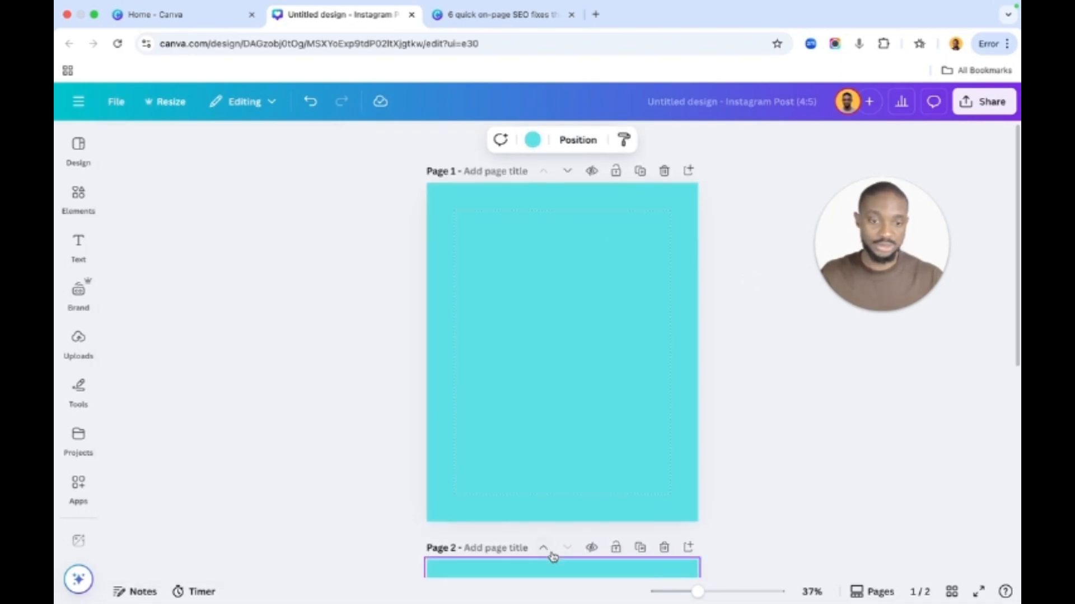
click(579, 557)
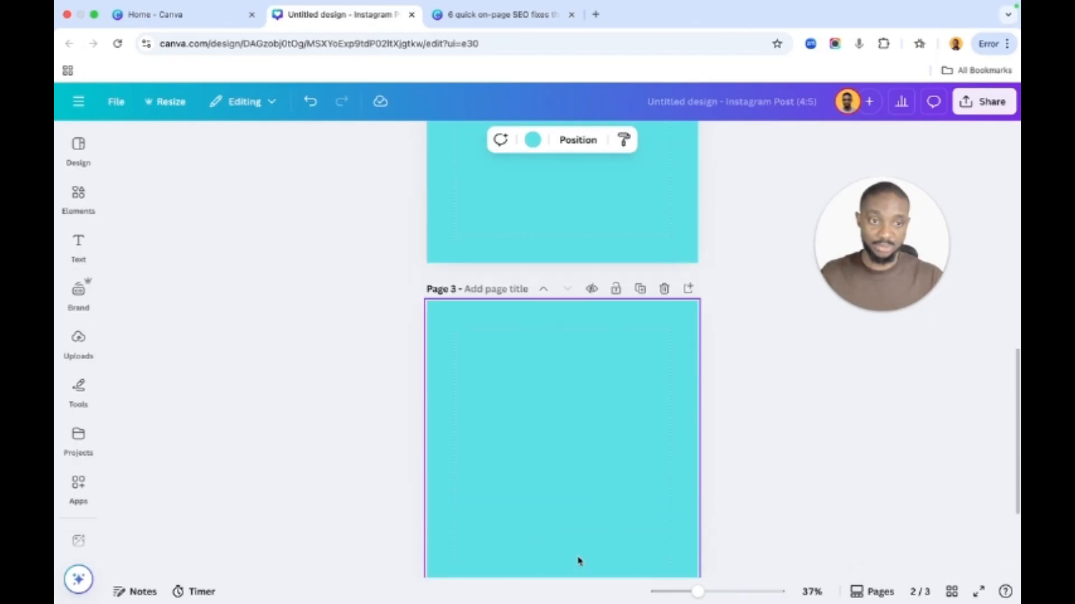
click(591, 557)
click(590, 557)
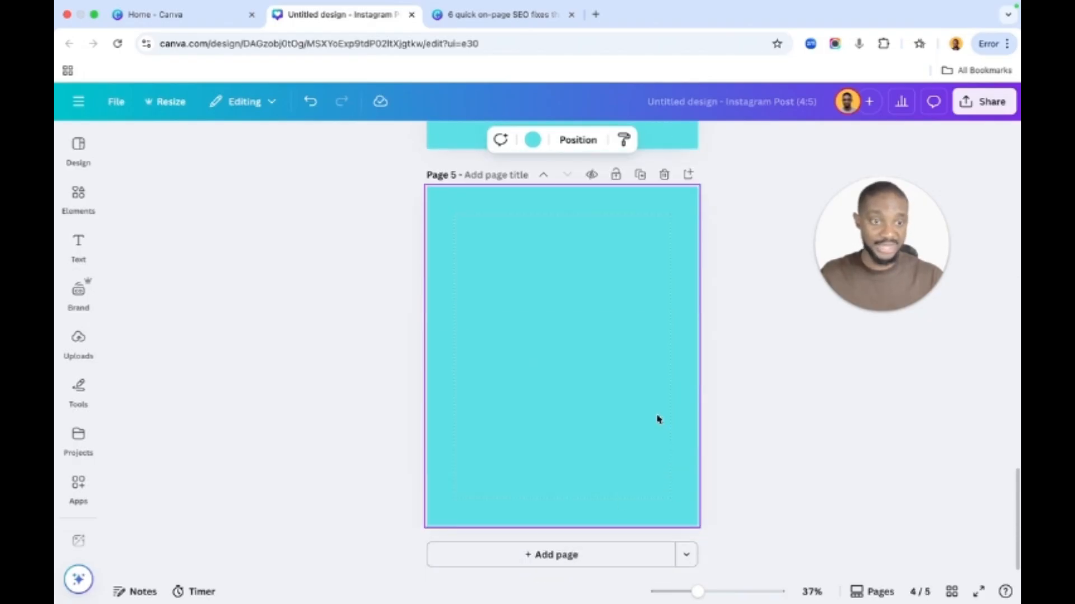
Change the backgrounds of page 2 and page 4 to white
scroll(657, 419, up, 8)
scroll(622, 288, up, 10)
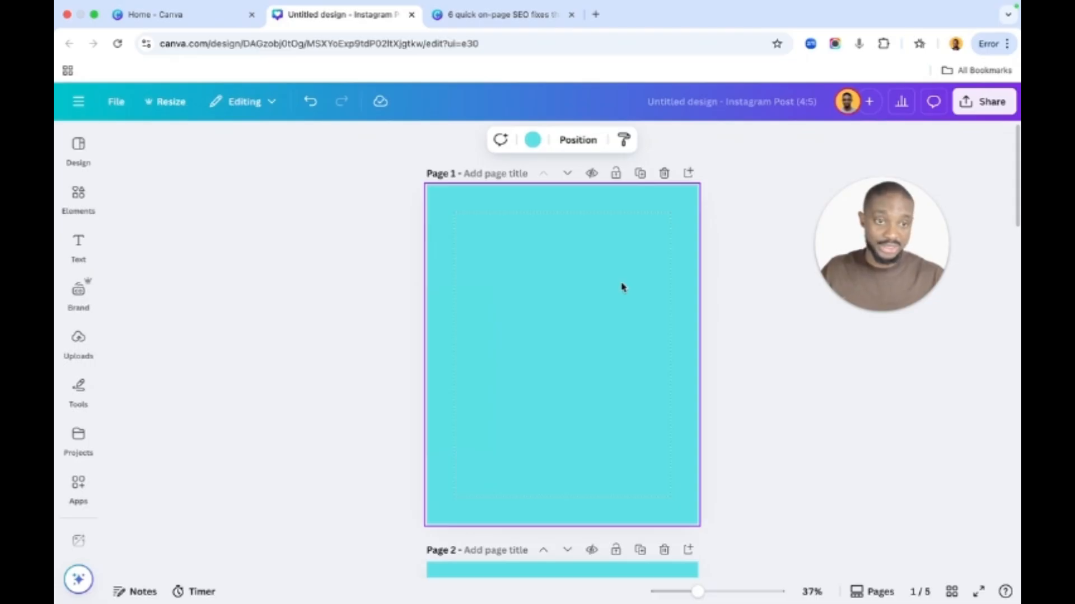
scroll(623, 287, down, 10)
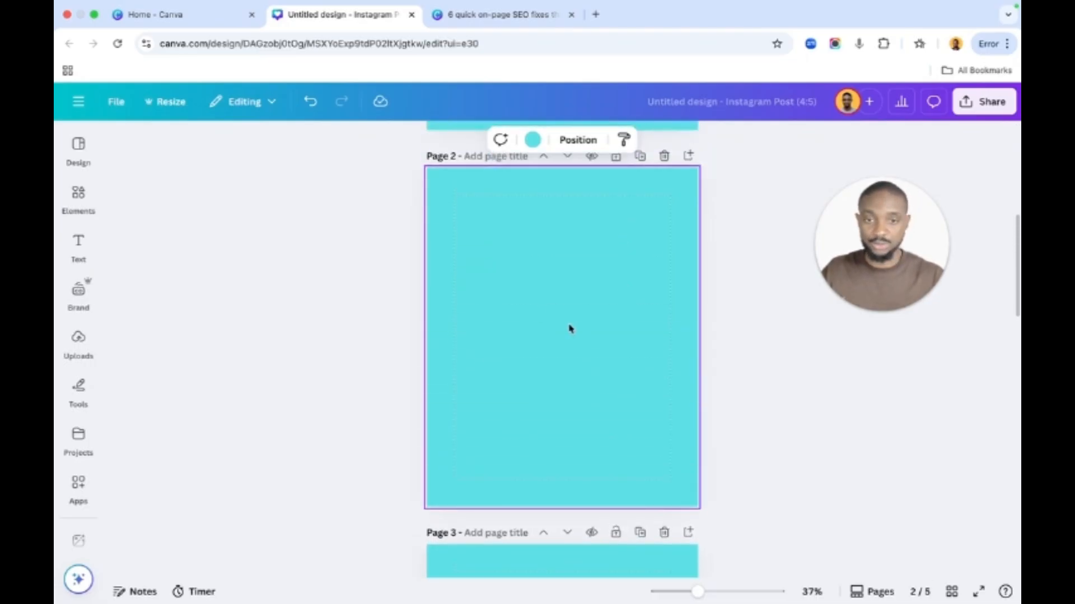
click(533, 139)
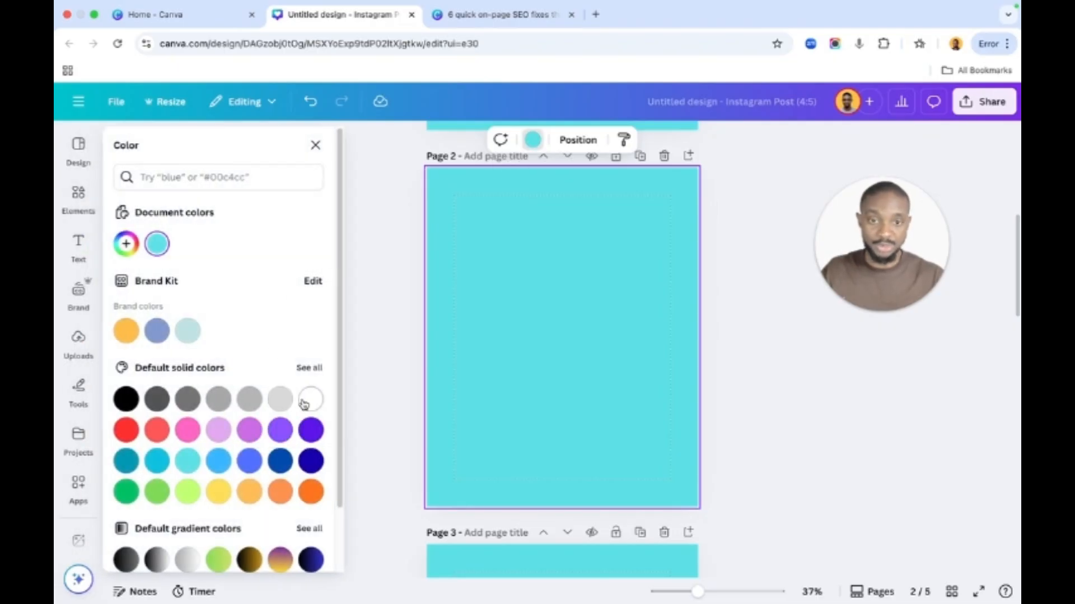
click(310, 400)
scroll(500, 390, down, 1)
scroll(500, 390, down, 10)
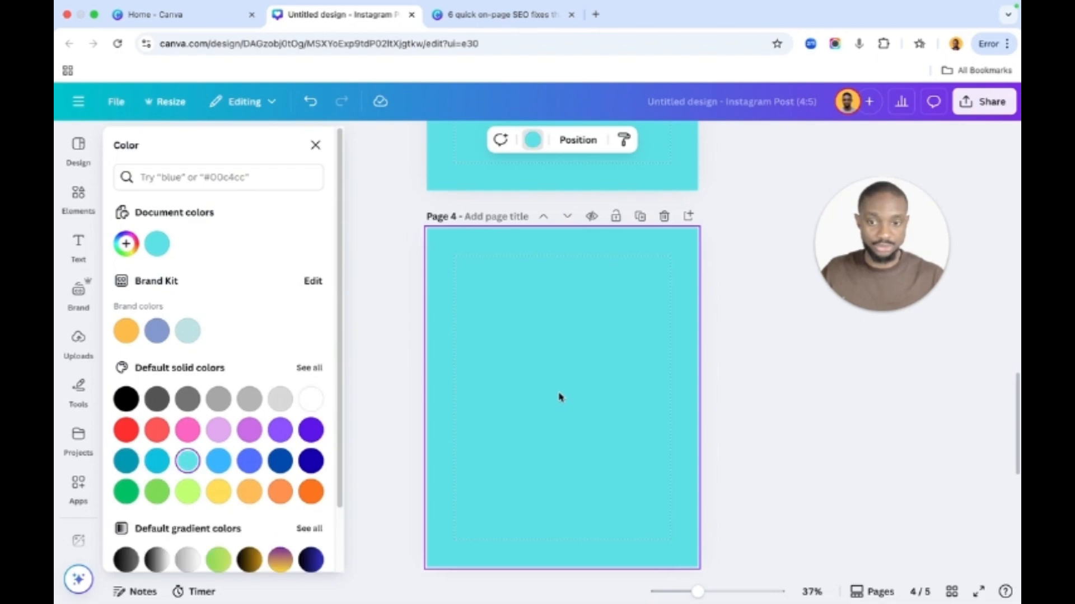
click(310, 400)
scroll(588, 339, up, 15)
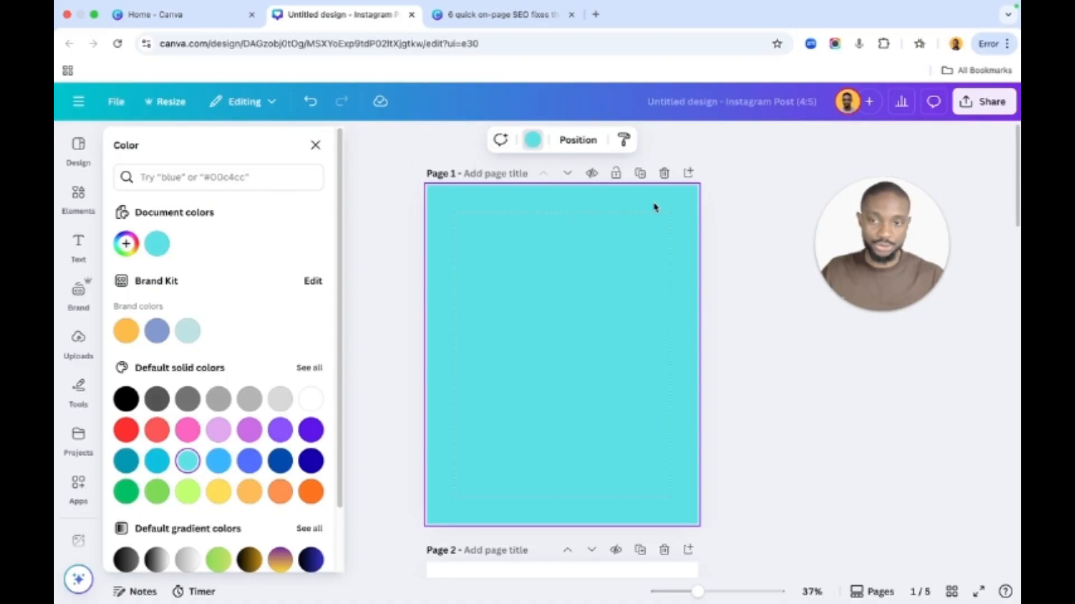
click(731, 162)
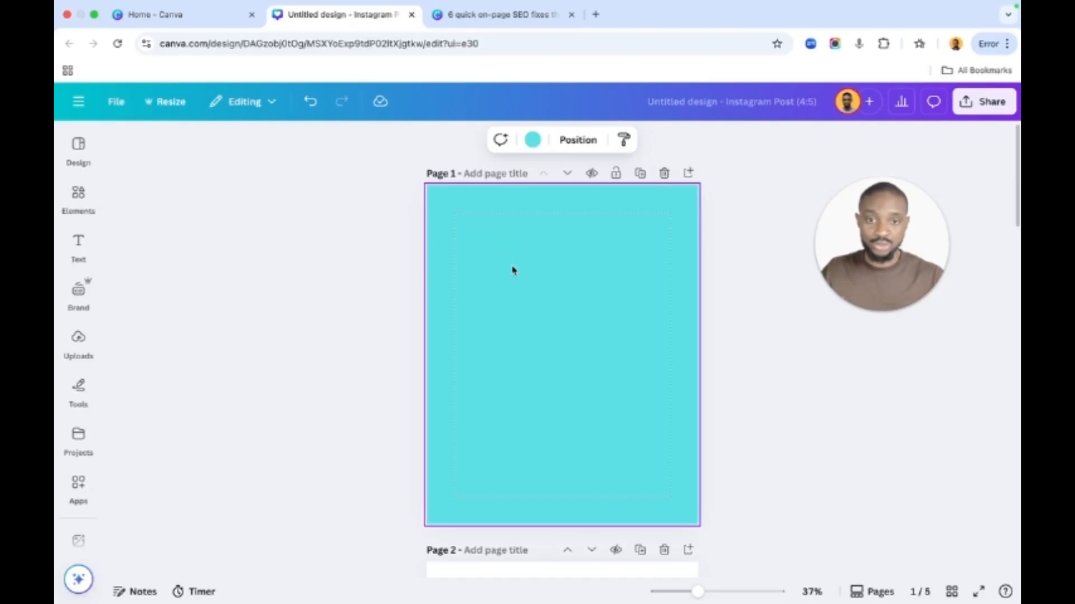
scroll(511, 269, down, 2)
click(73, 189)
click(75, 245)
click(77, 342)
click(75, 249)
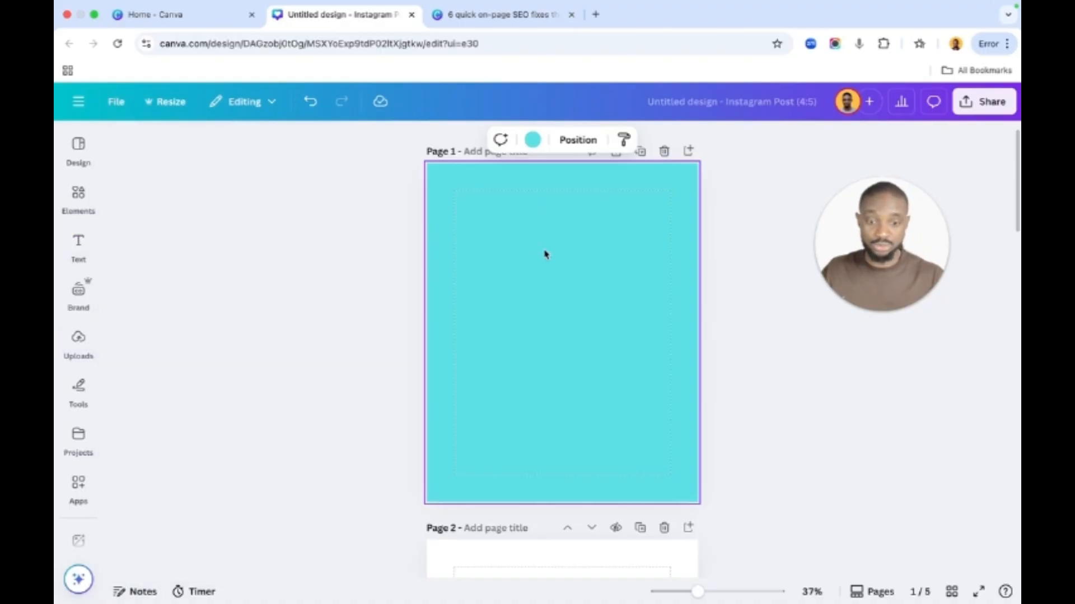
Add a text box to page 1 and enlarge it to a font size of about 52.3, placed inside the margins
key(t)
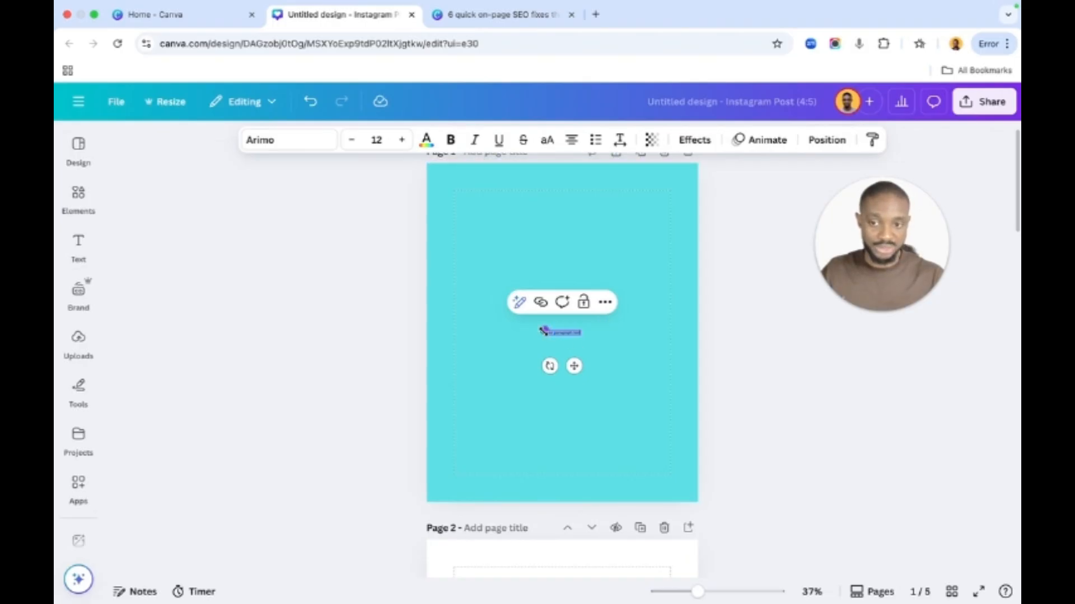
drag(542, 330, 431, 263)
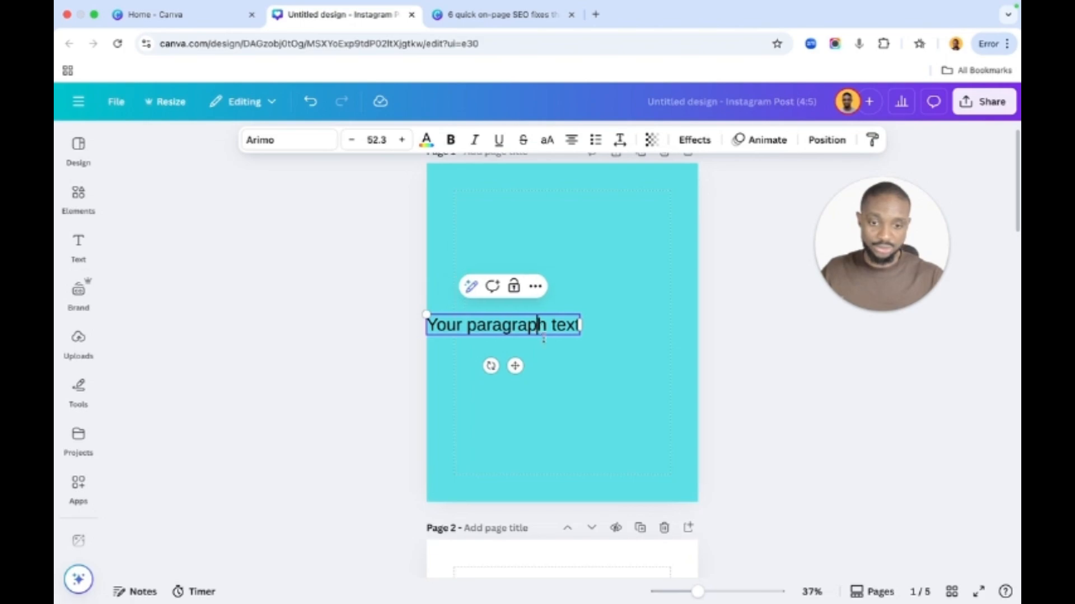
drag(427, 315, 463, 298)
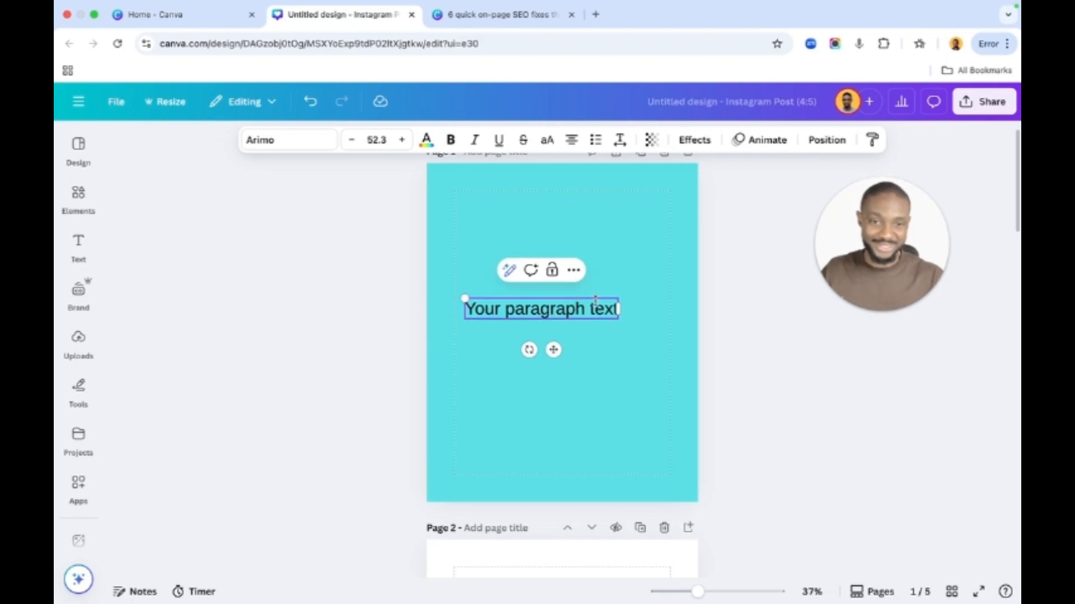
key(Escape)
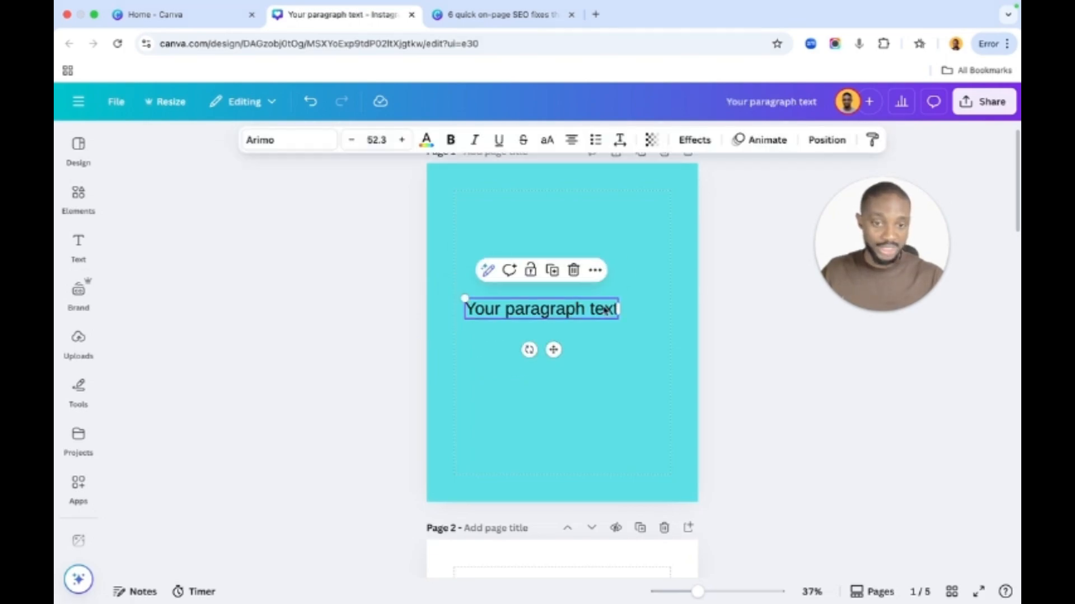
Set the font size of page 1's text box to 120
click(376, 140)
text(120)
key(Return)
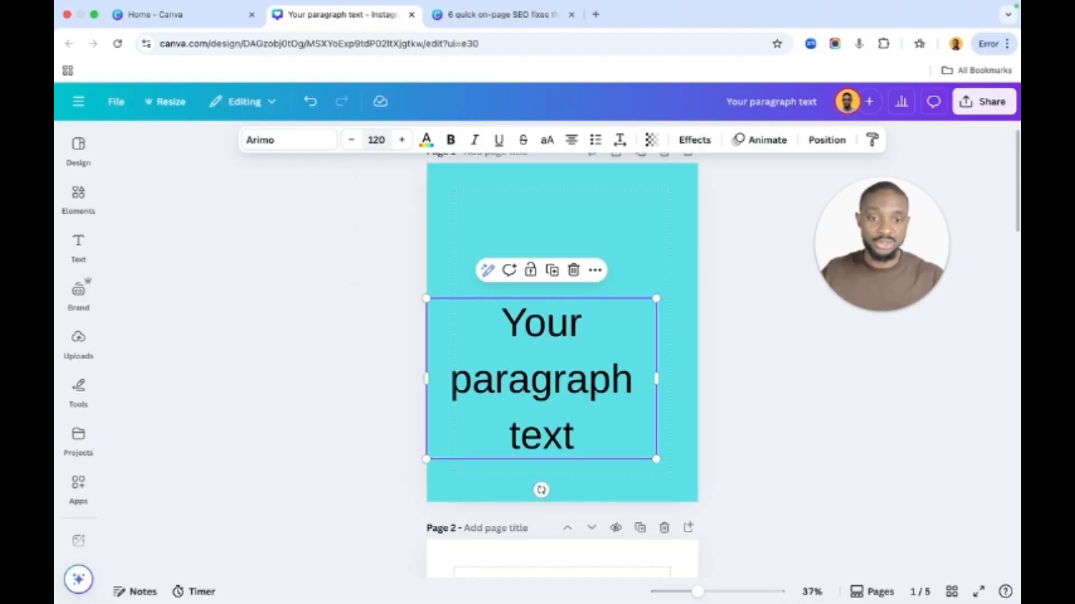
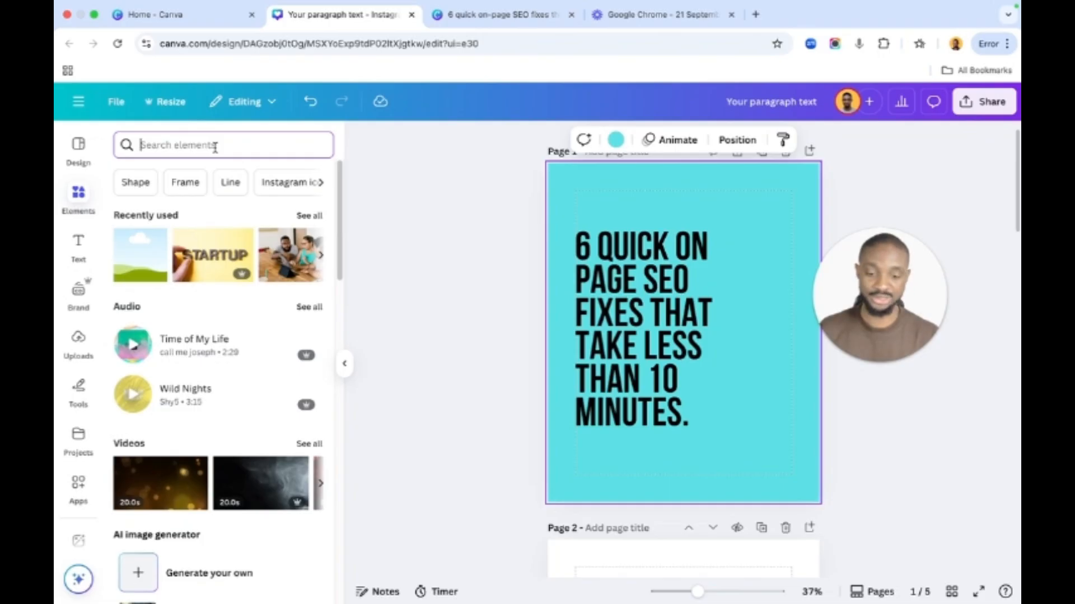
Search the elements for "man lifting weights" and limit the results to photos
text(man )
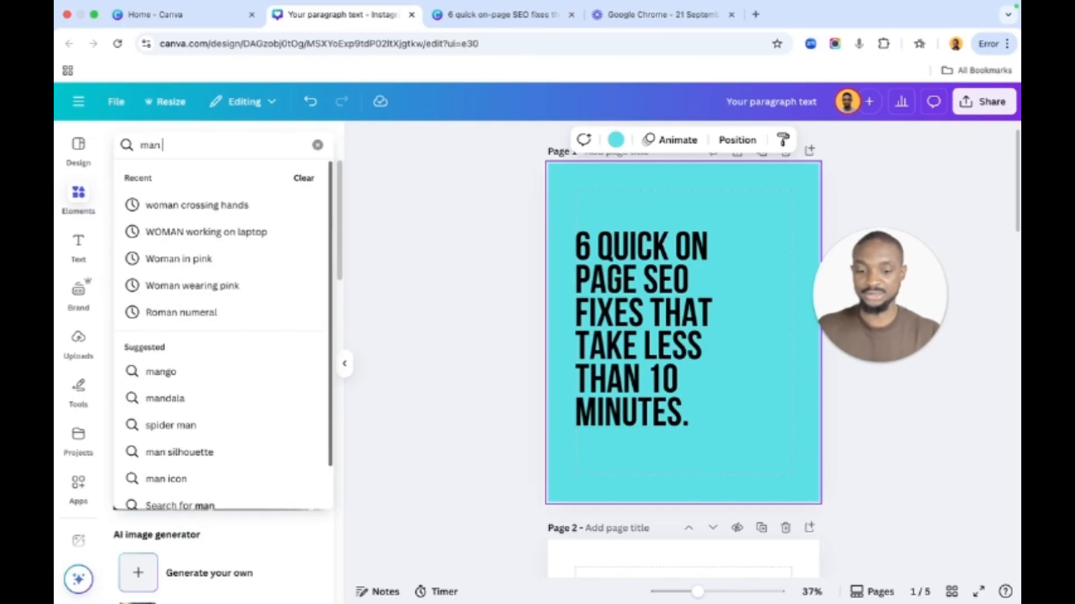
text(lifting weights)
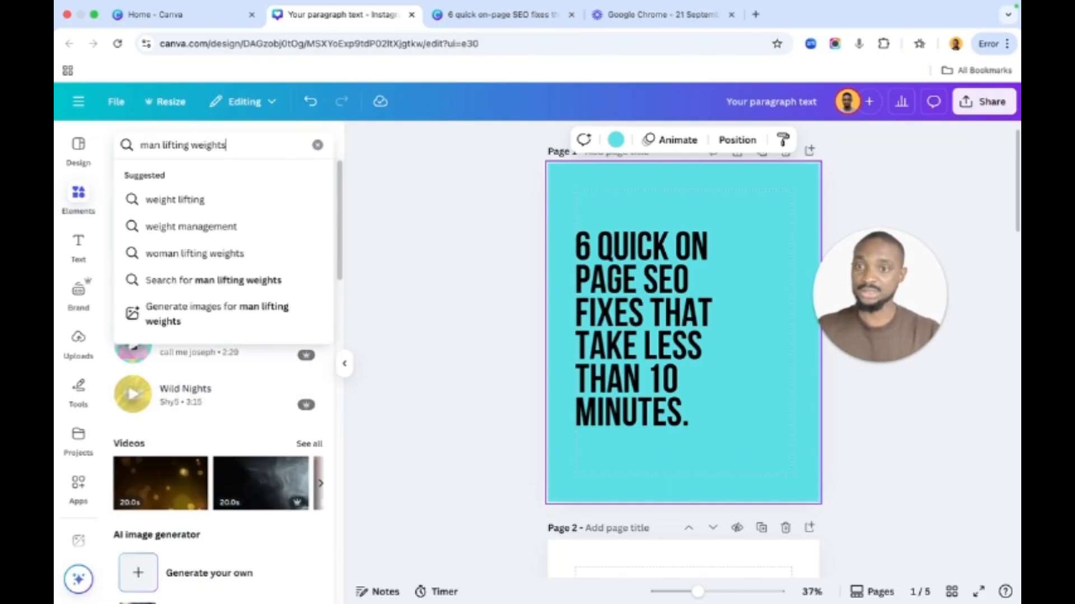
key(Return)
click(210, 185)
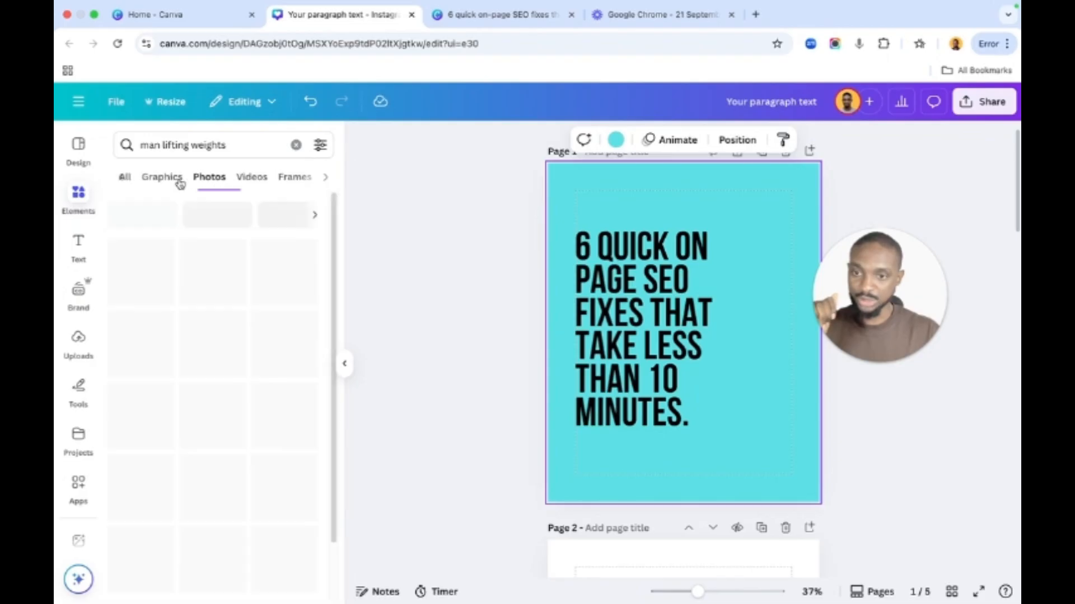
Add the photo of a shirtless man curling a dumbbell to page 1 and place it over the page's right edge
scroll(269, 251, down, 5)
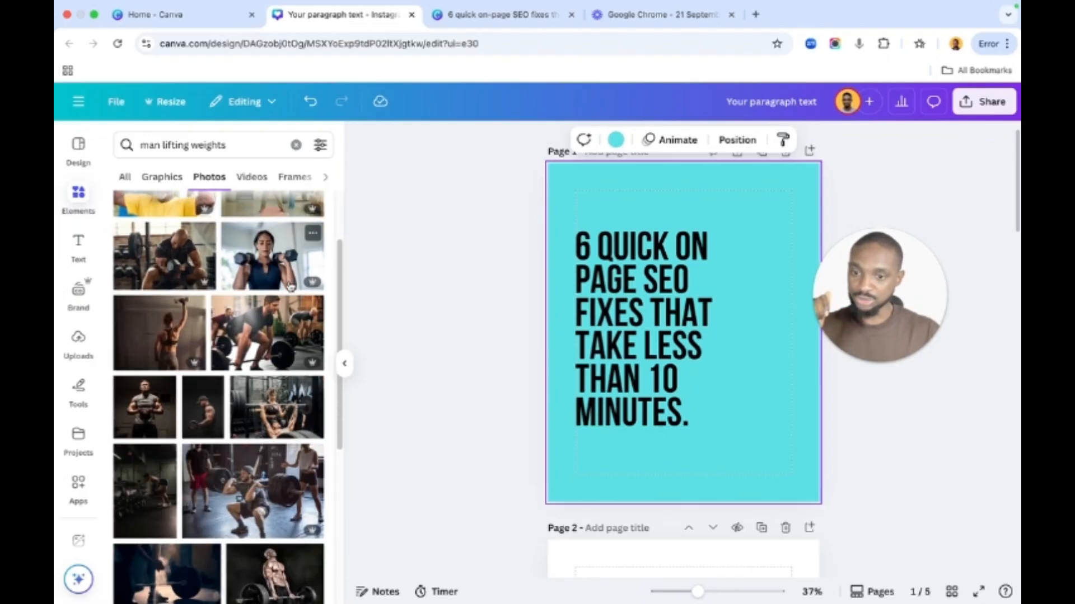
scroll(290, 288, down, 5)
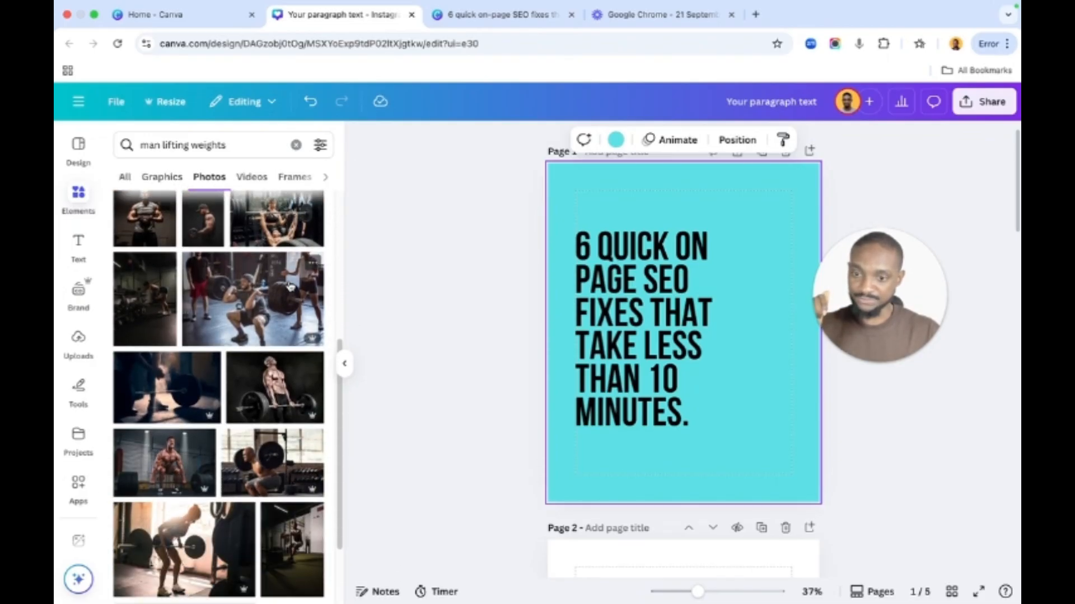
scroll(294, 336, down, 5)
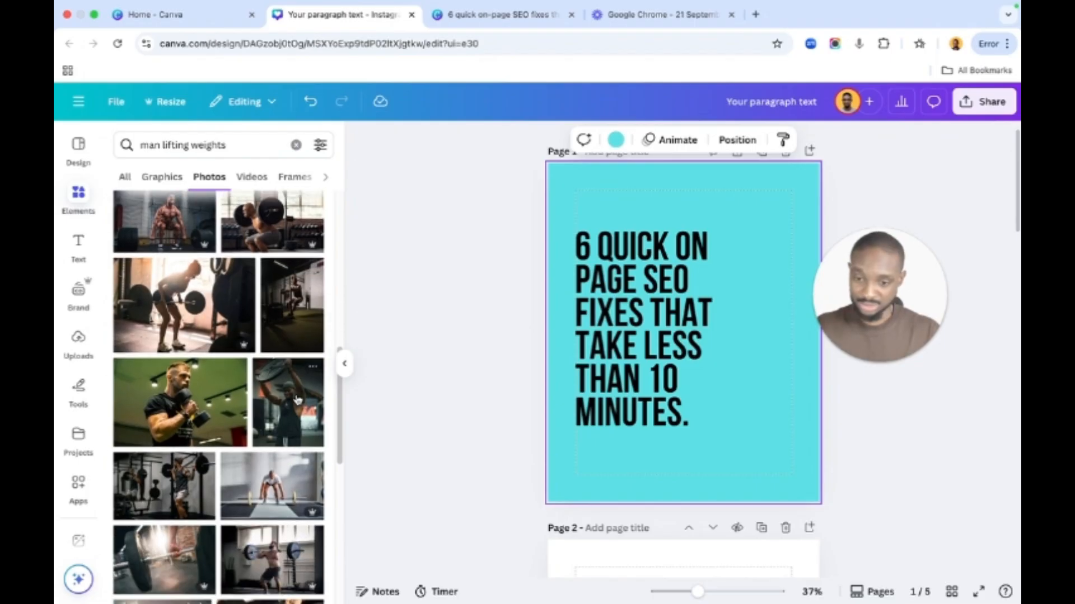
scroll(297, 399, down, 4)
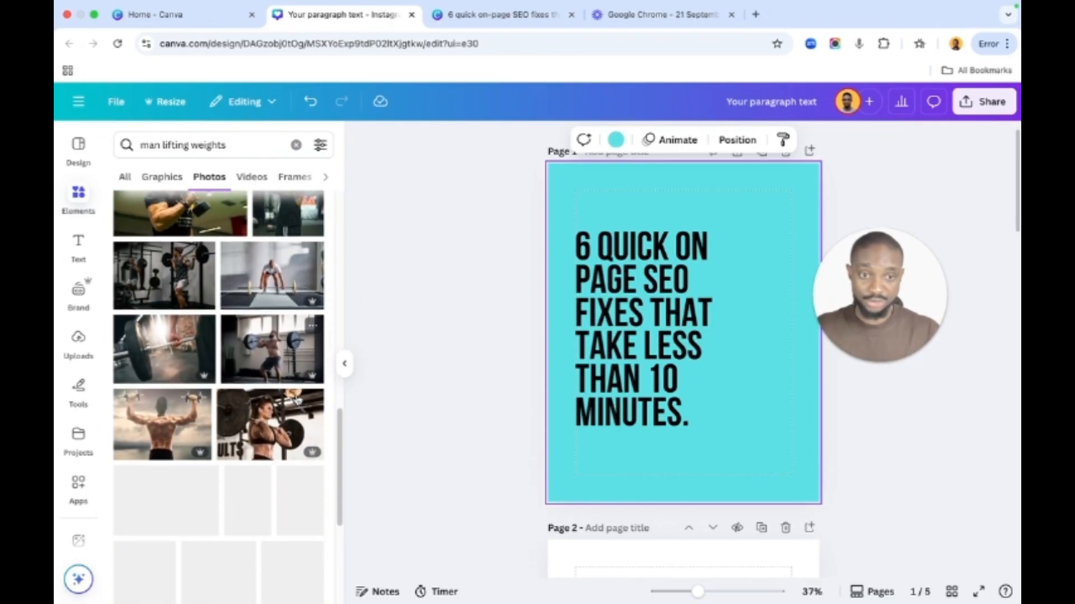
scroll(297, 401, down, 3)
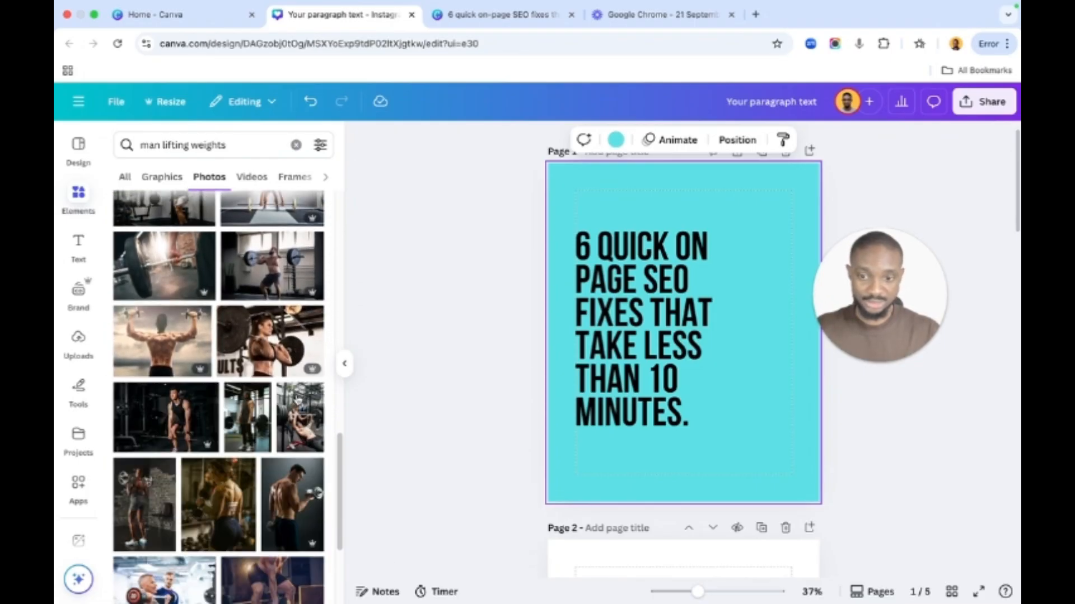
scroll(297, 400, down, 2)
click(293, 423)
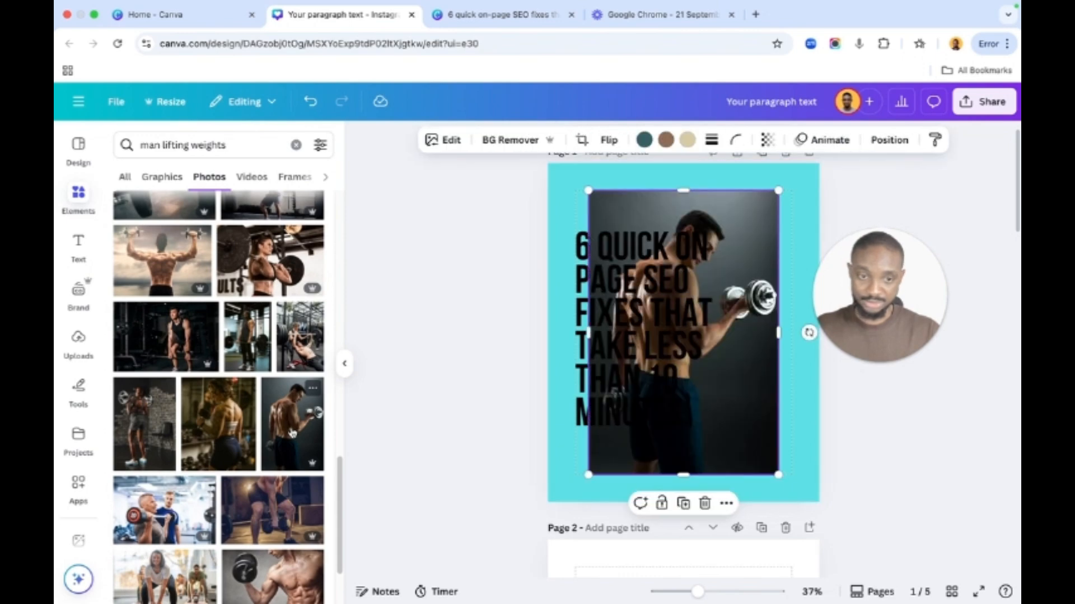
drag(755, 442, 842, 455)
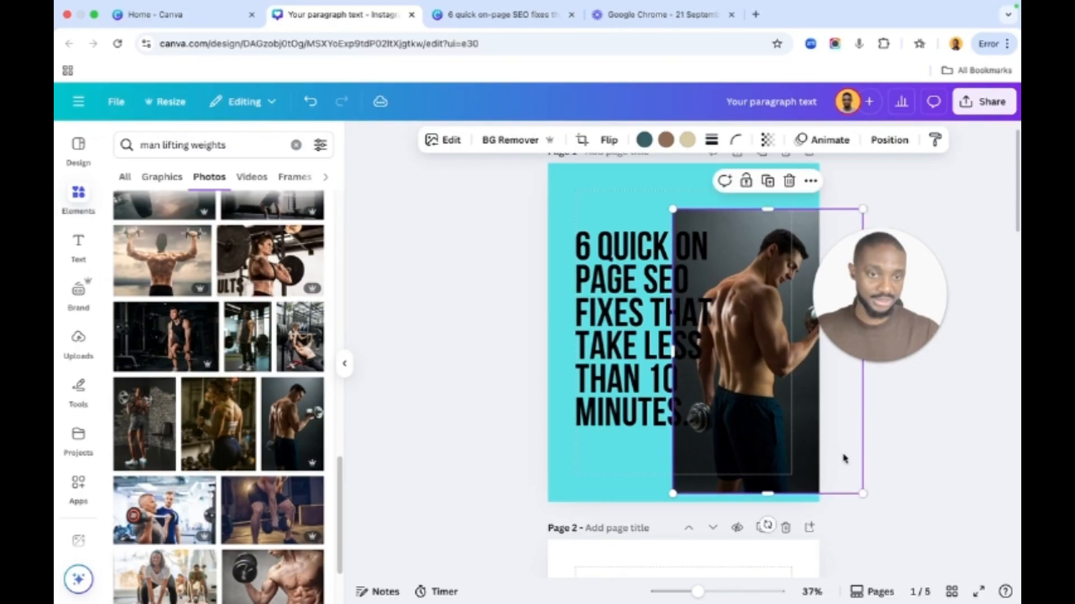
Flip the dumbbell photo horizontally and shift it slightly down and left to the page's lower edge
click(614, 144)
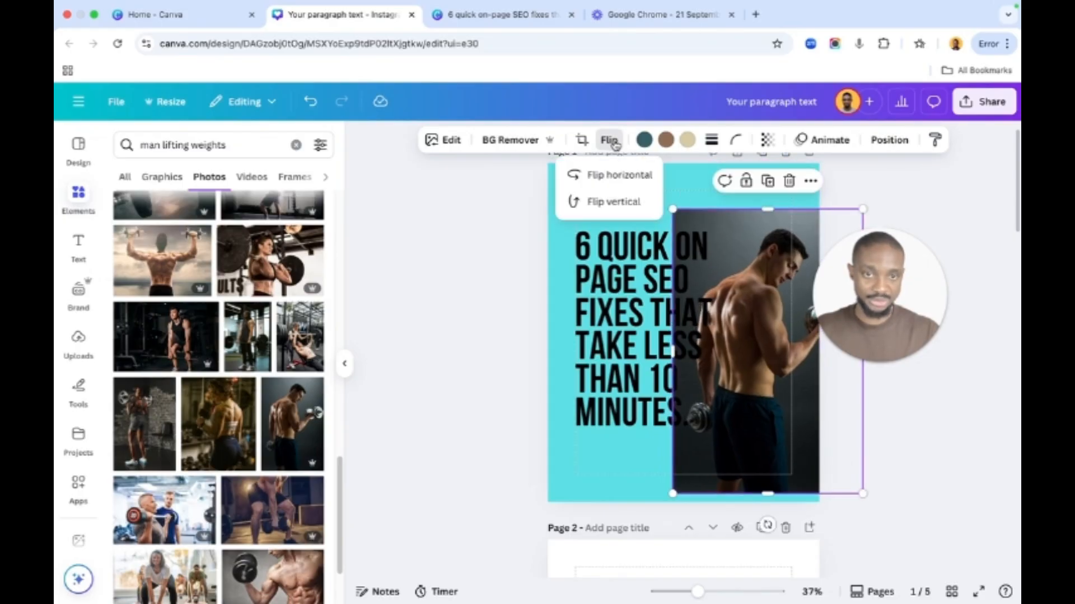
click(607, 175)
drag(790, 400, 825, 418)
click(749, 345)
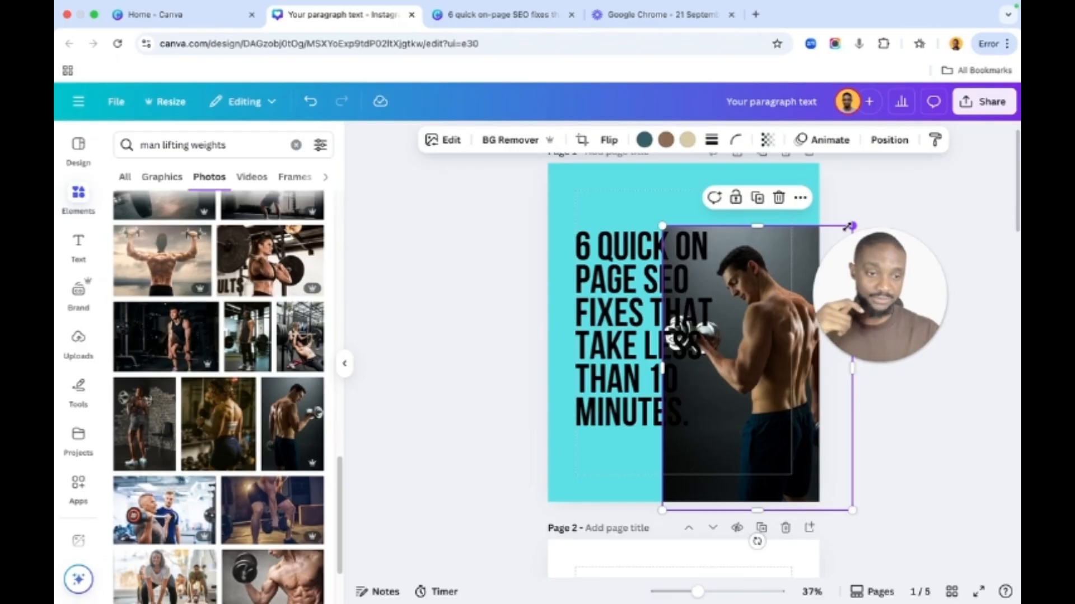
click(899, 189)
click(783, 287)
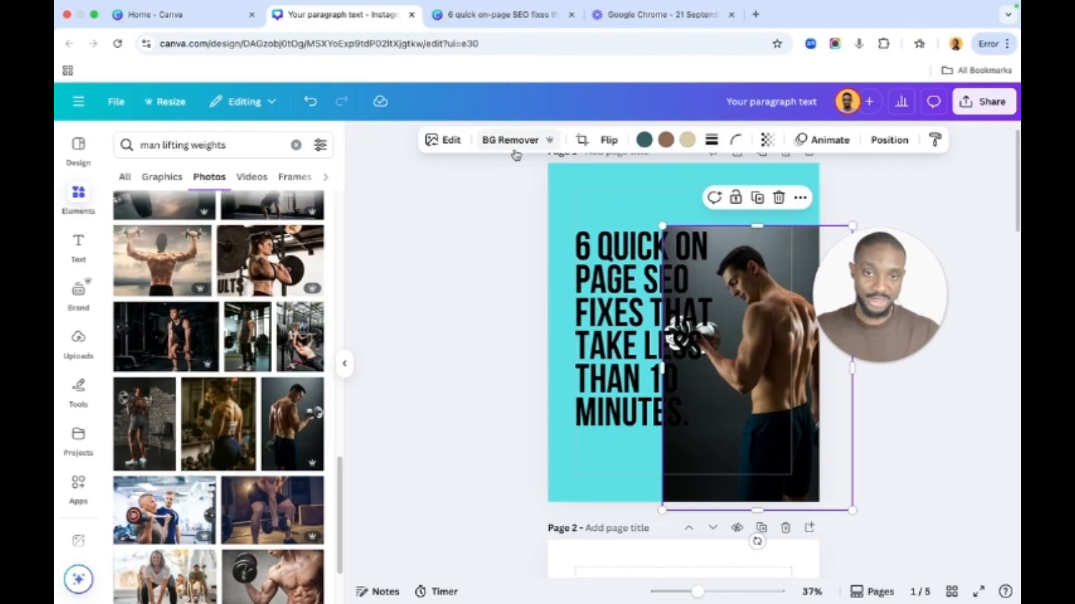
Remove the dumbbell photo's background and move the cut-out lower on page 1
click(510, 140)
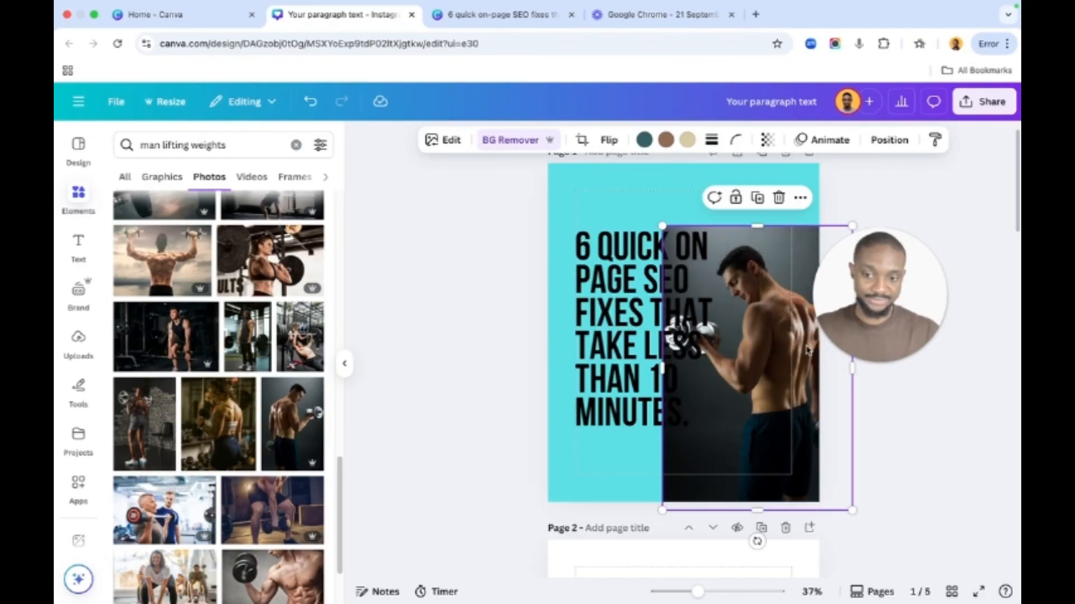
drag(786, 366, 801, 408)
drag(884, 316, 921, 269)
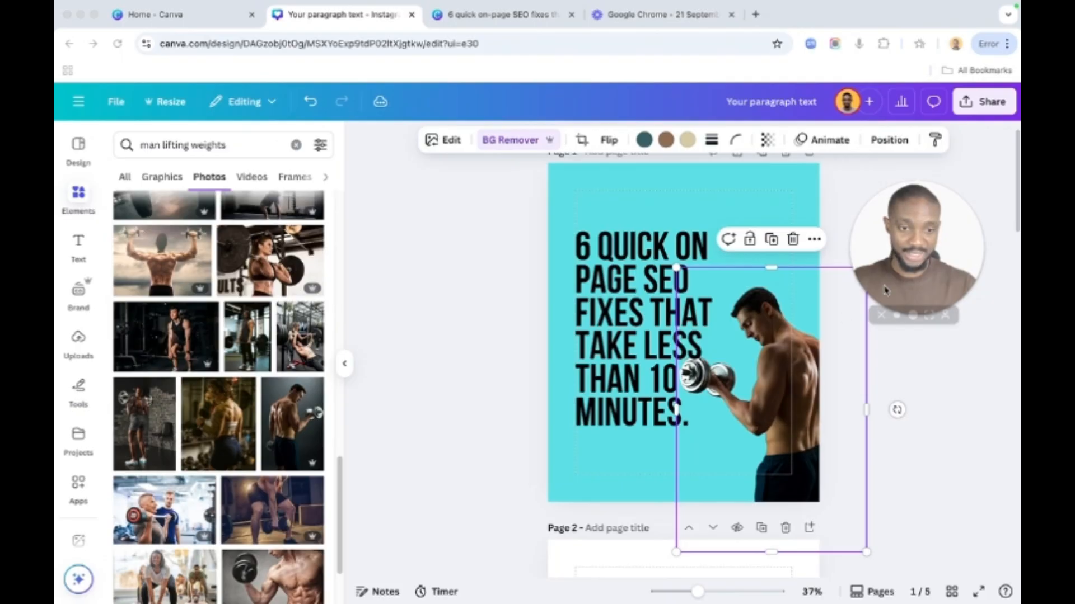
Replace the dumbbell man on page 1 with the photo of a curly-haired man holding a weight plate, background removed, at the page's right edge
scroll(158, 423, down, 10)
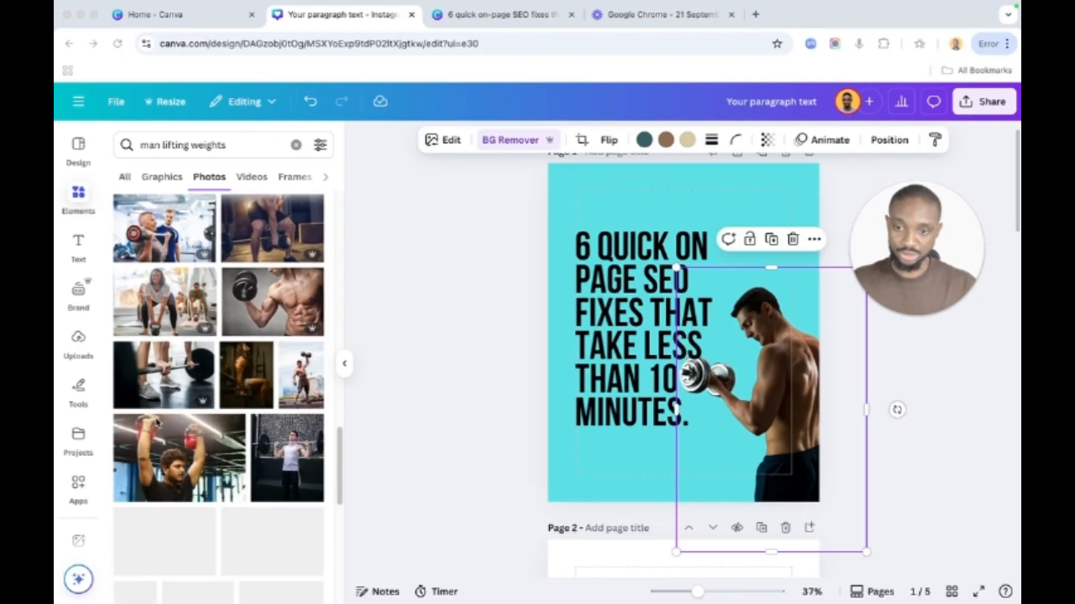
scroll(158, 423, down, 5)
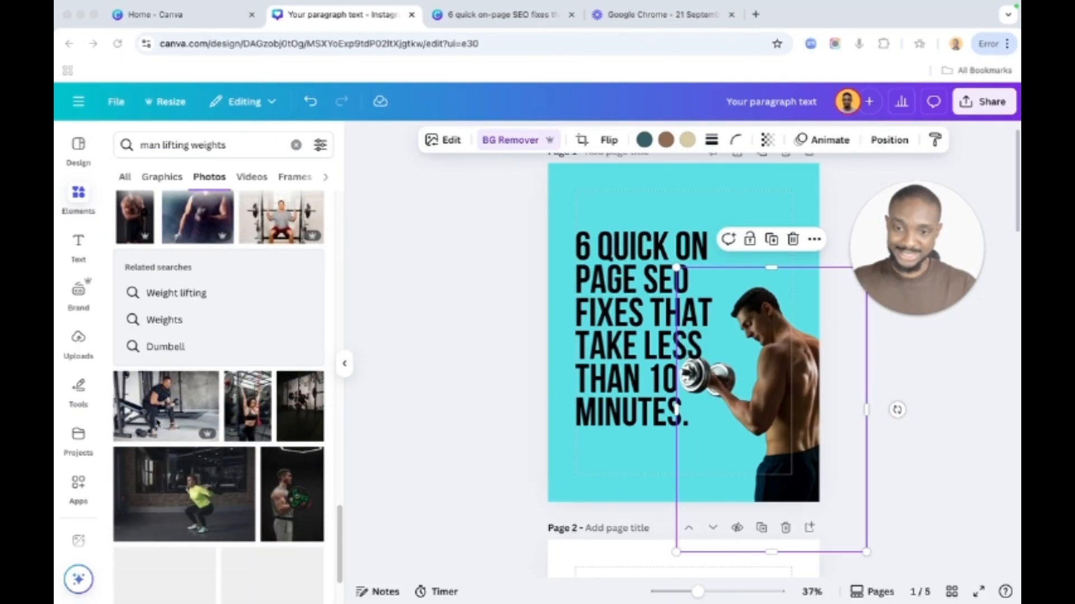
scroll(157, 423, down, 8)
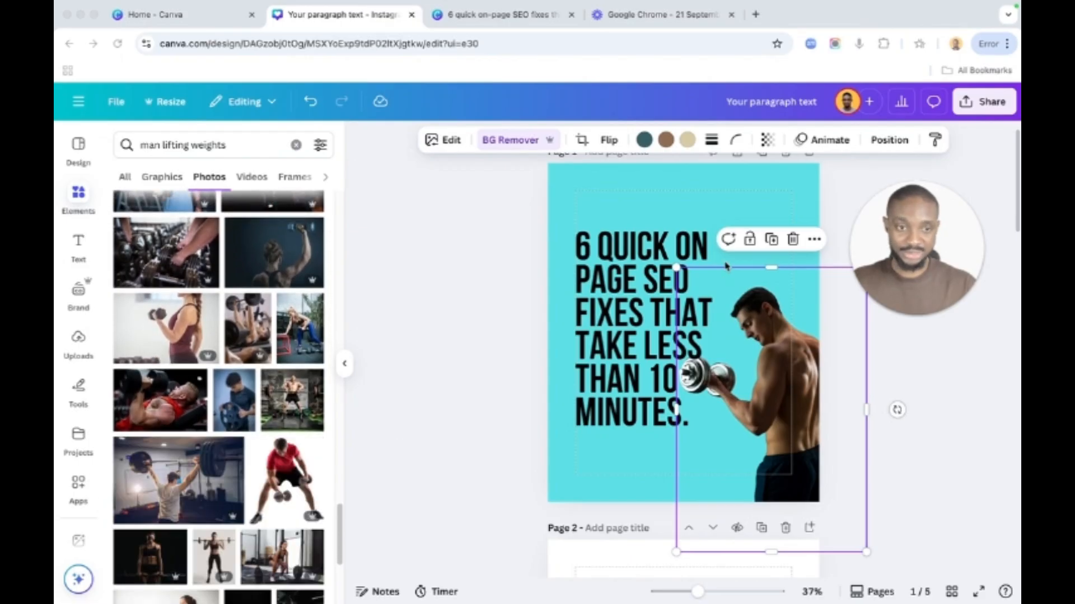
click(794, 241)
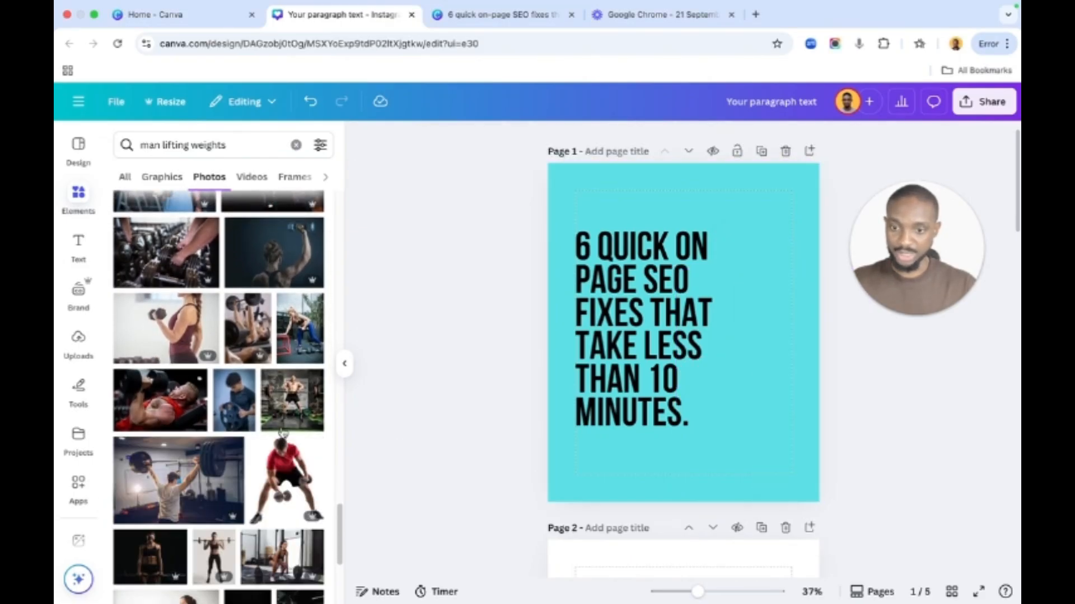
click(242, 409)
drag(754, 359, 831, 383)
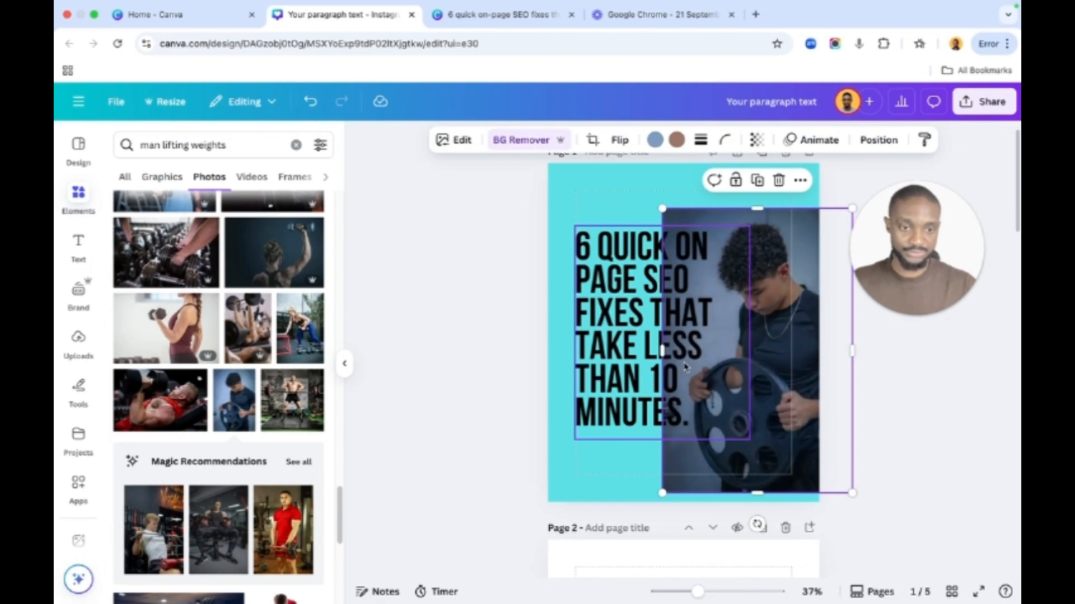
Shift the headline slightly left and lower the weight-plate man until the photo reaches the page's bottom edge
drag(614, 386, 607, 386)
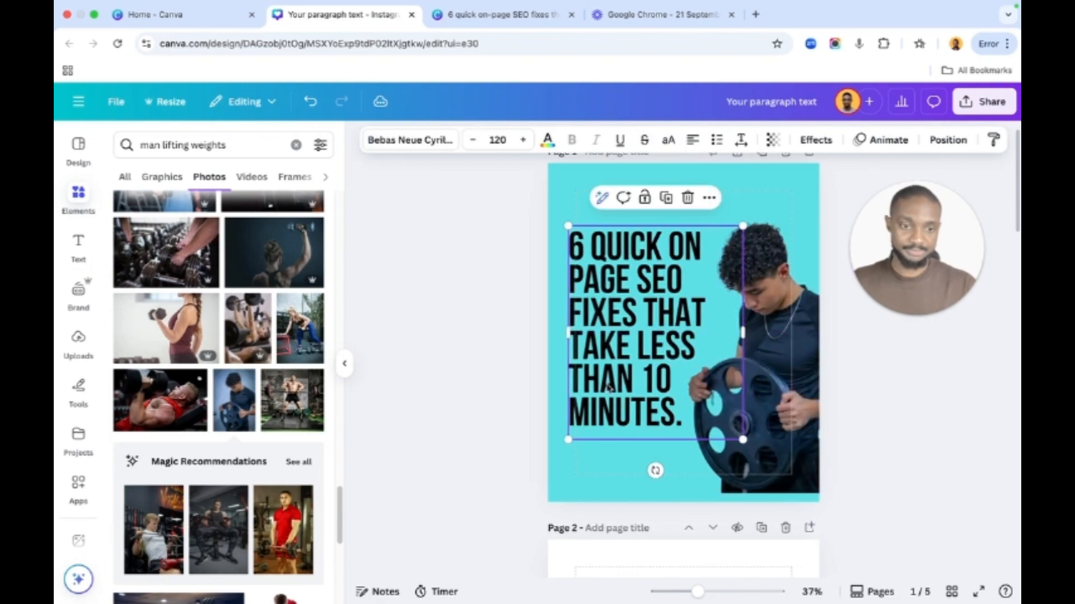
click(792, 437)
scroll(792, 437, up, 3)
scroll(792, 437, down, 1)
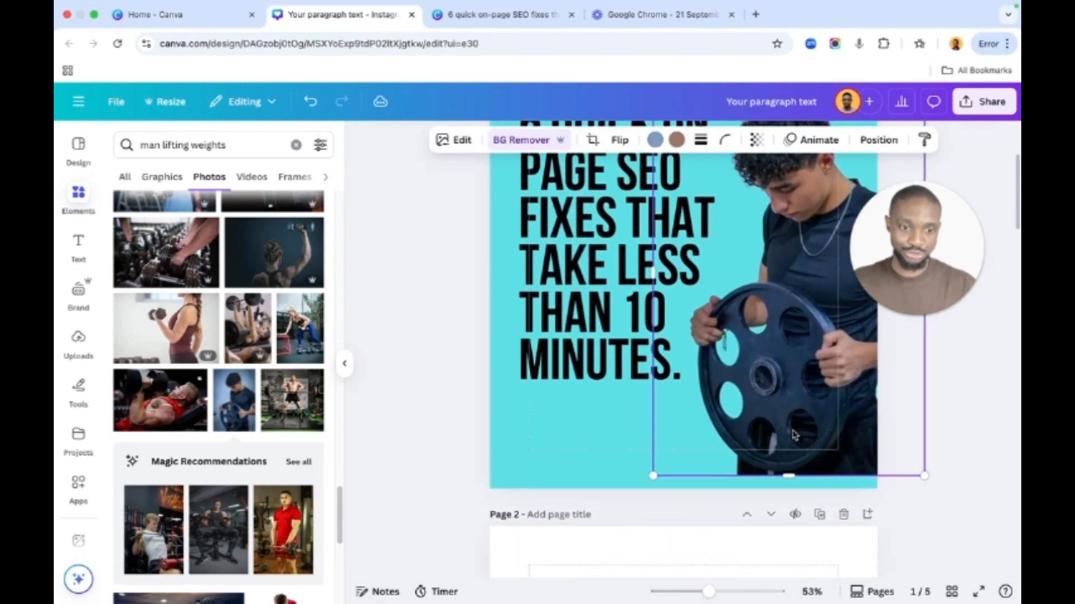
drag(806, 420, 804, 435)
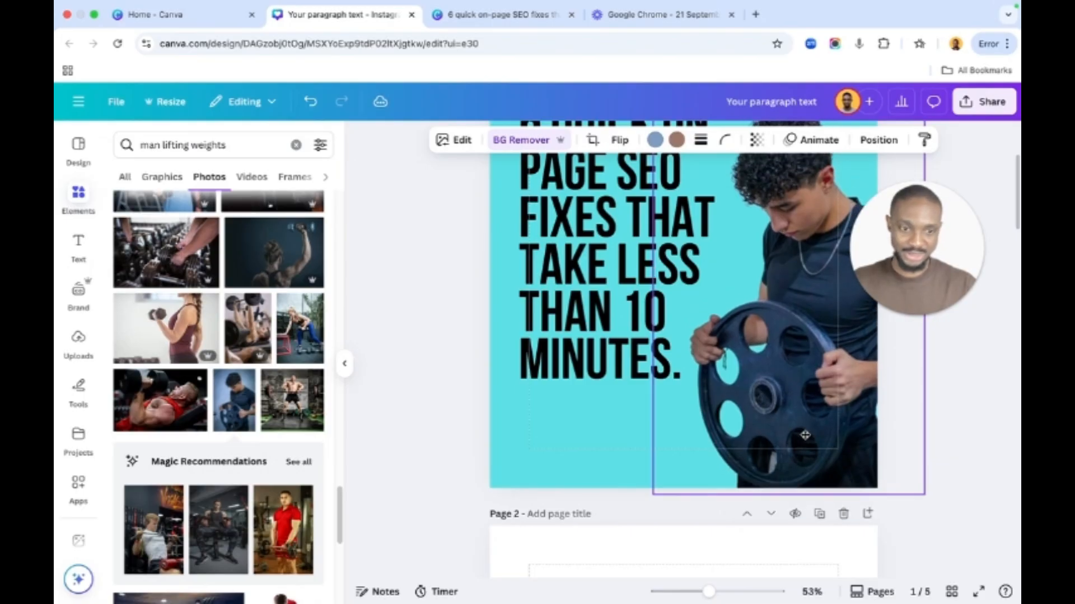
scroll(805, 435, down, 3)
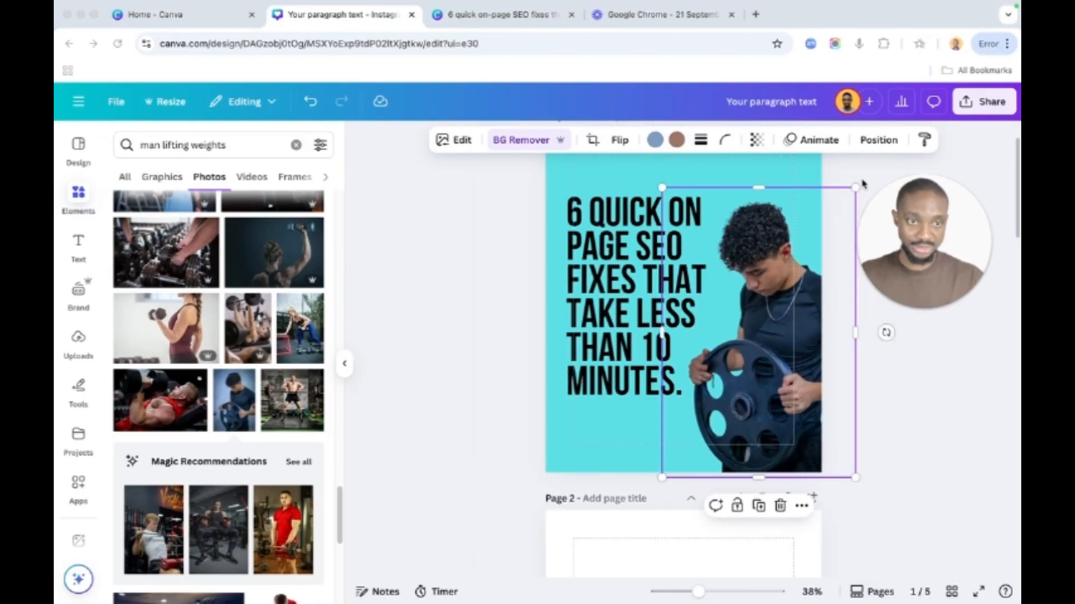
drag(925, 252, 932, 415)
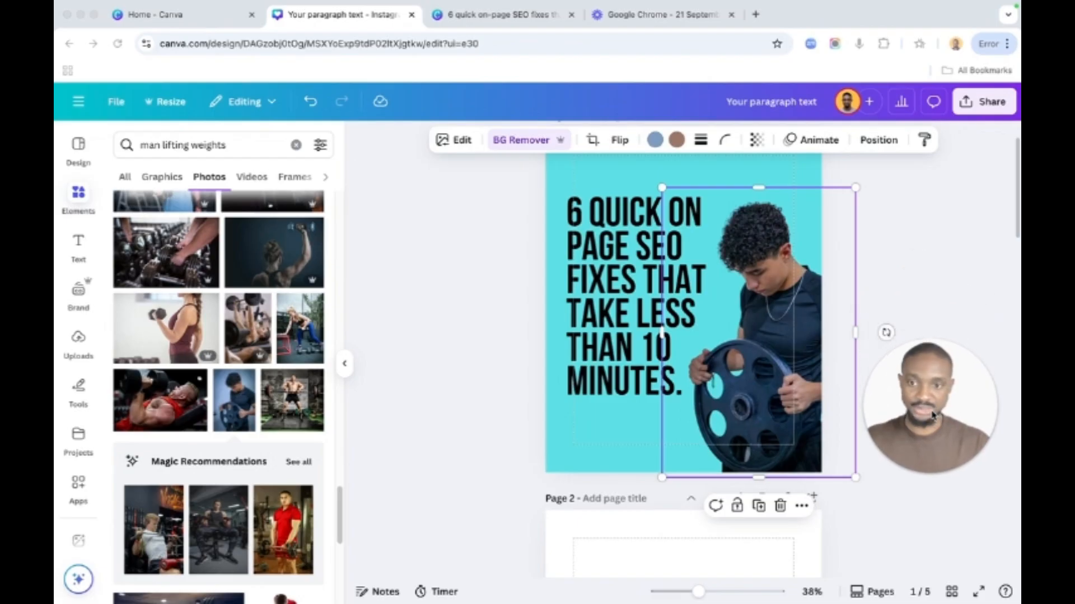
Enlarge the weight-plate man by about a tenth and shift the photo slightly left on page 1
scroll(933, 415, up, 2)
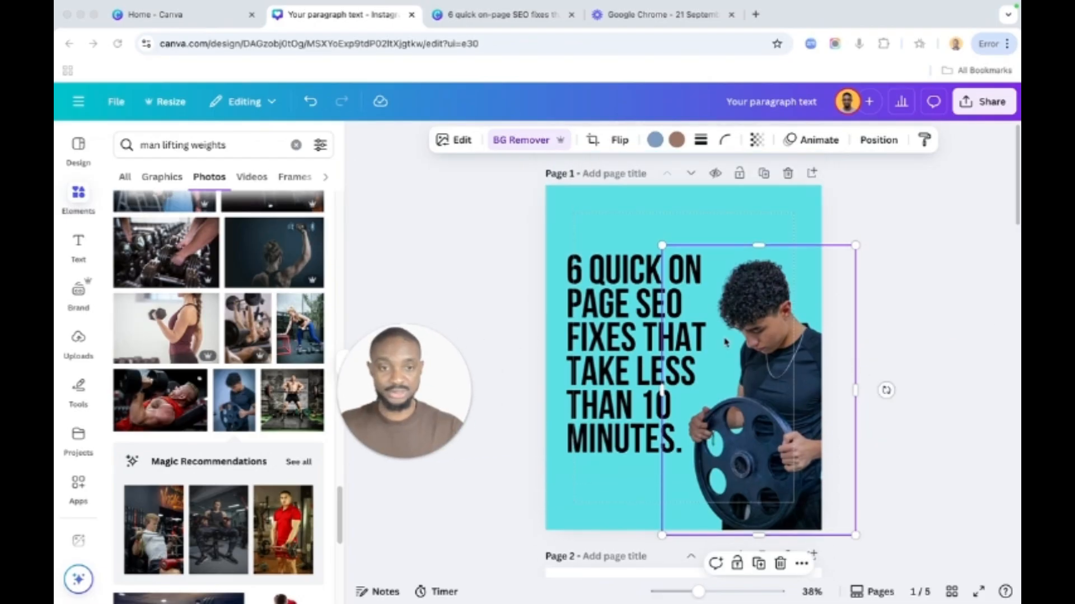
drag(854, 244, 876, 216)
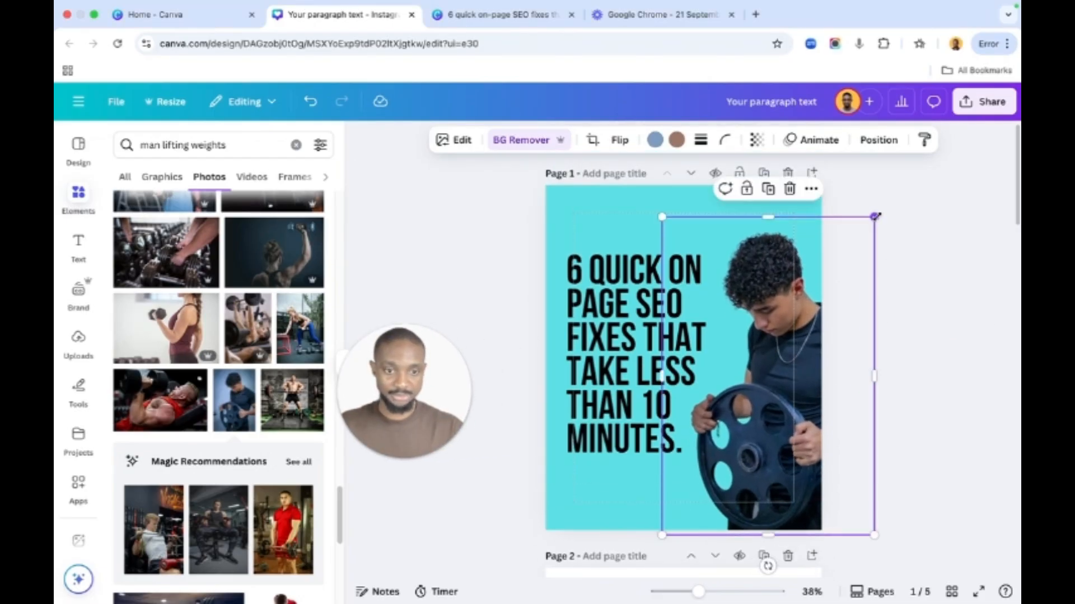
drag(774, 391, 760, 394)
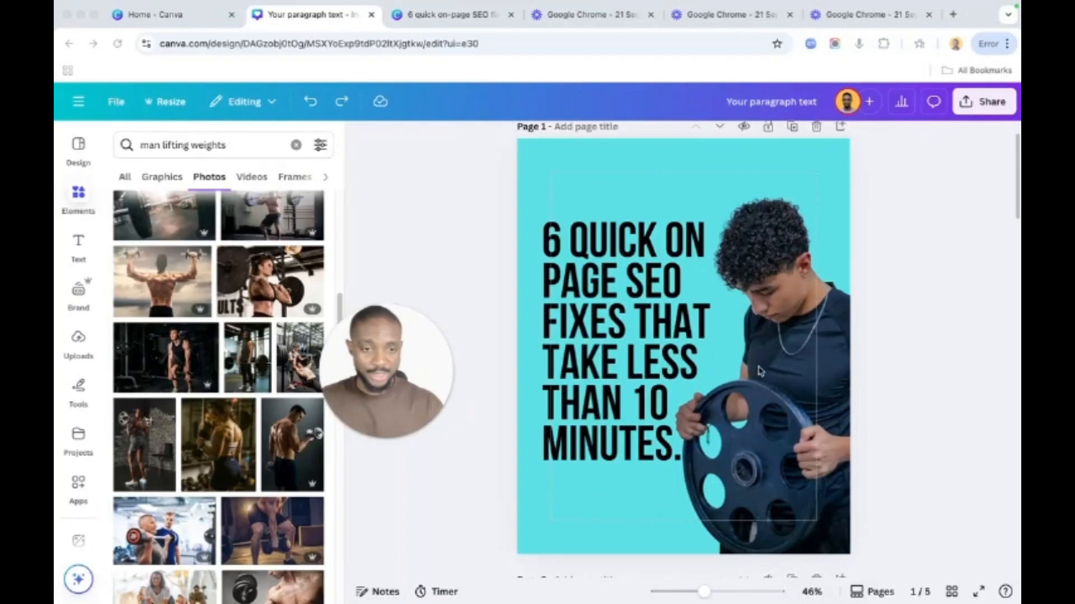
Move the page 1 headline slightly further left, away from the man and his weight plate
click(623, 349)
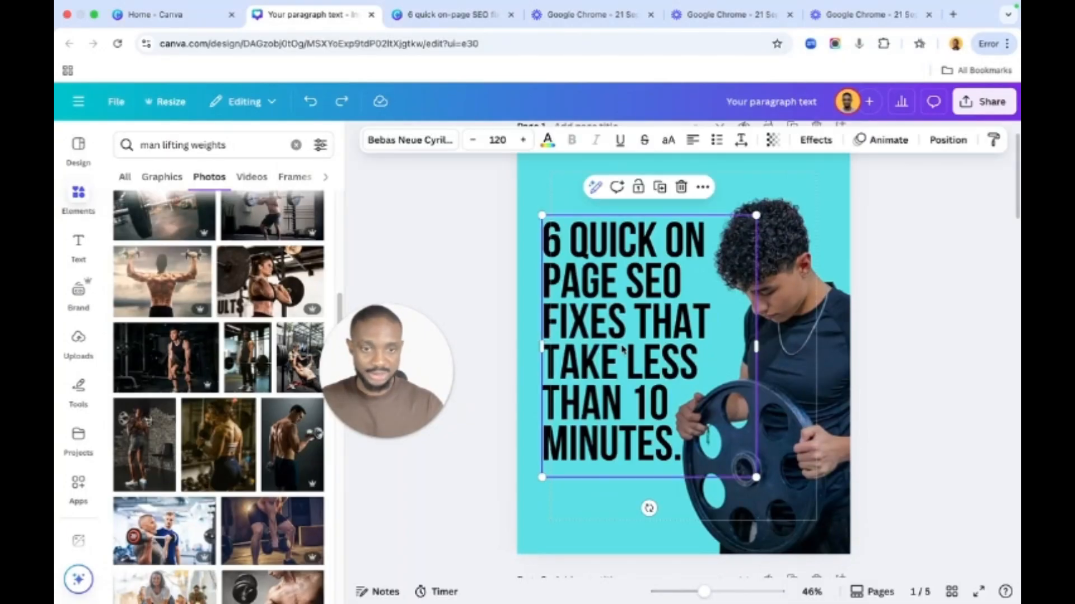
drag(622, 350, 613, 350)
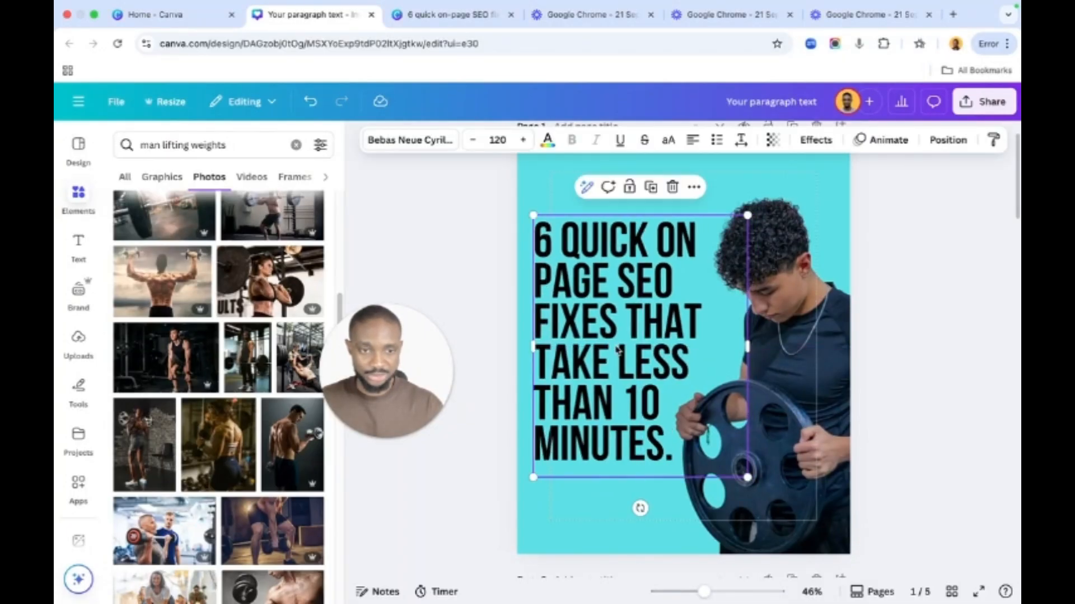
click(890, 333)
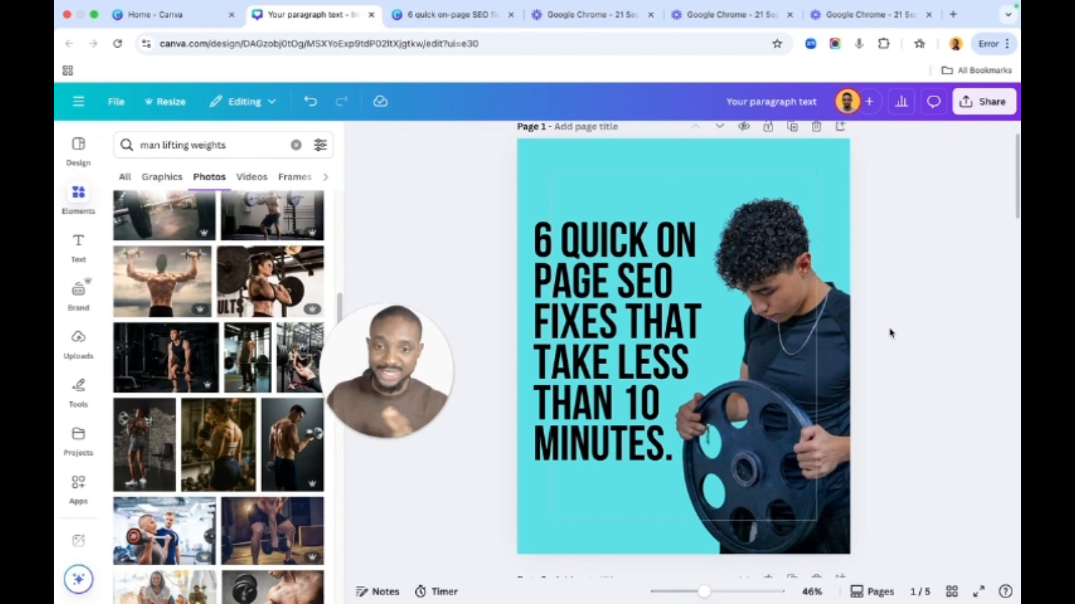
Try the headline further right so it overlaps the man, and undo that move
click(645, 322)
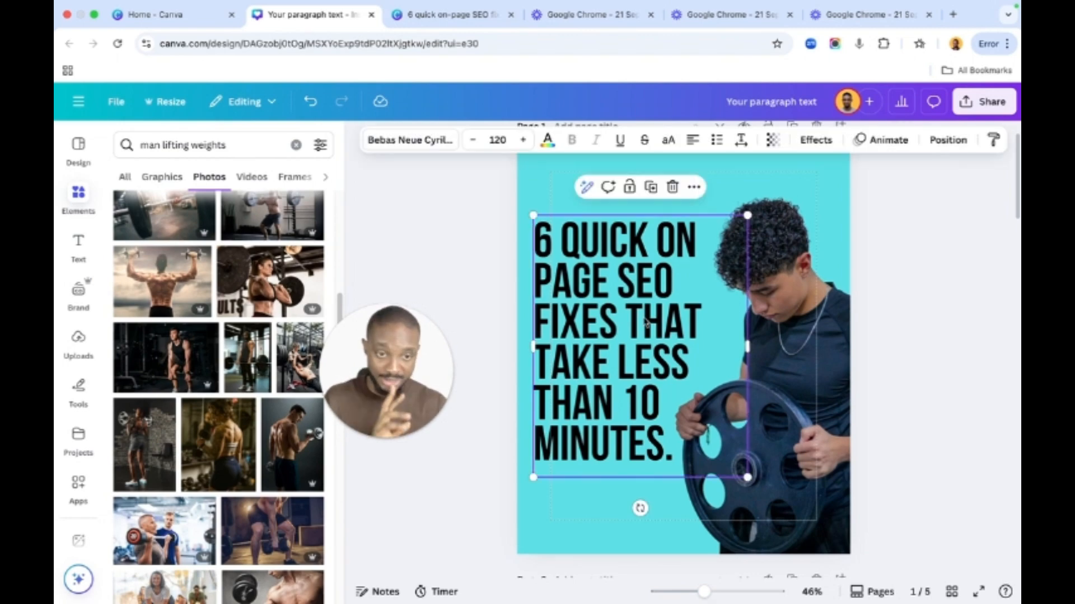
click(766, 351)
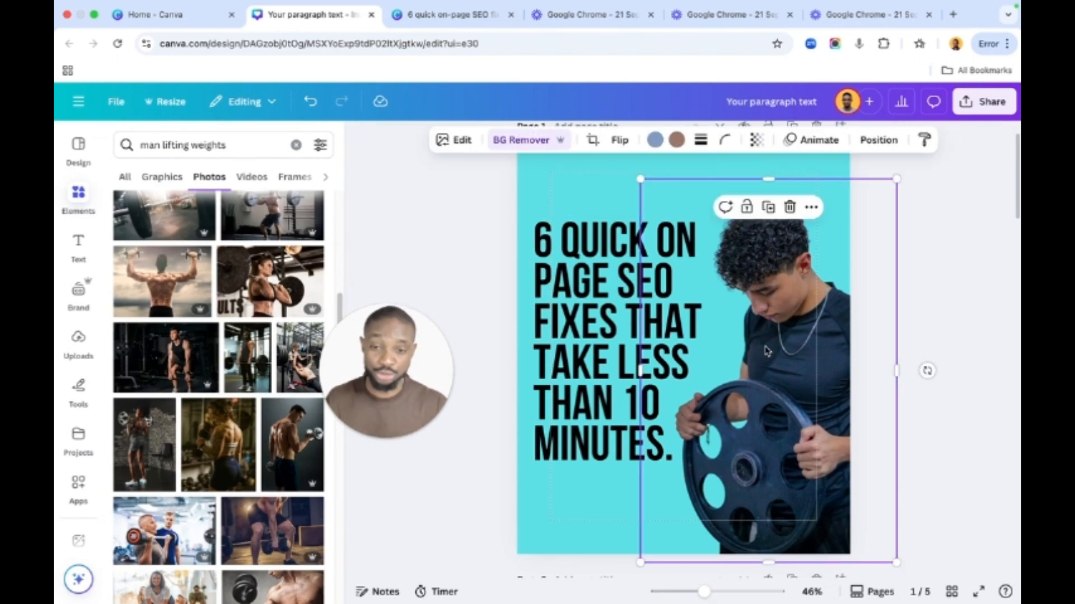
drag(631, 369, 656, 364)
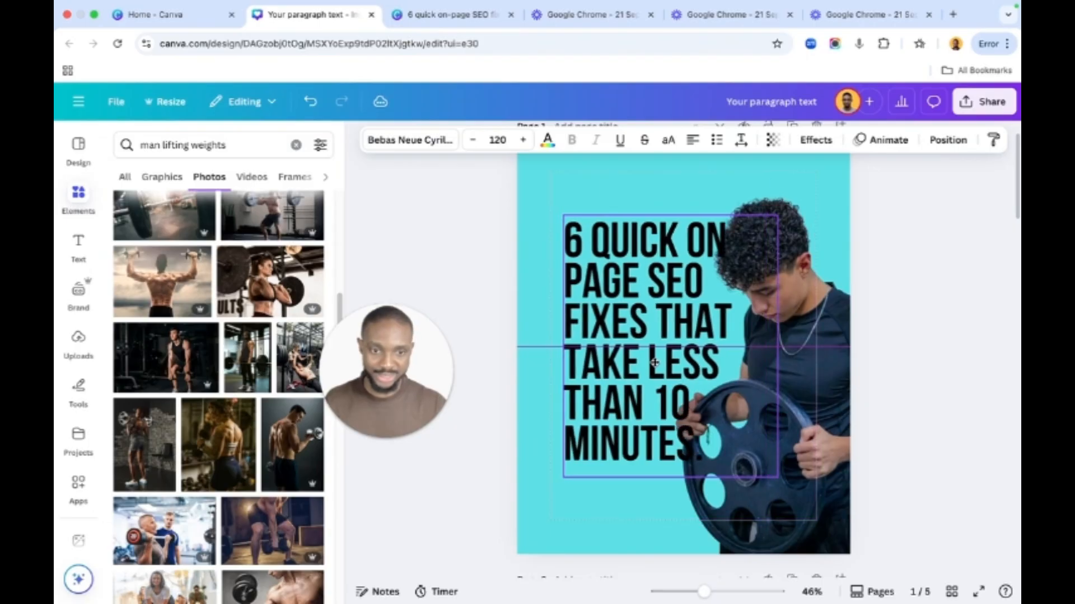
click(923, 350)
key(super+z)
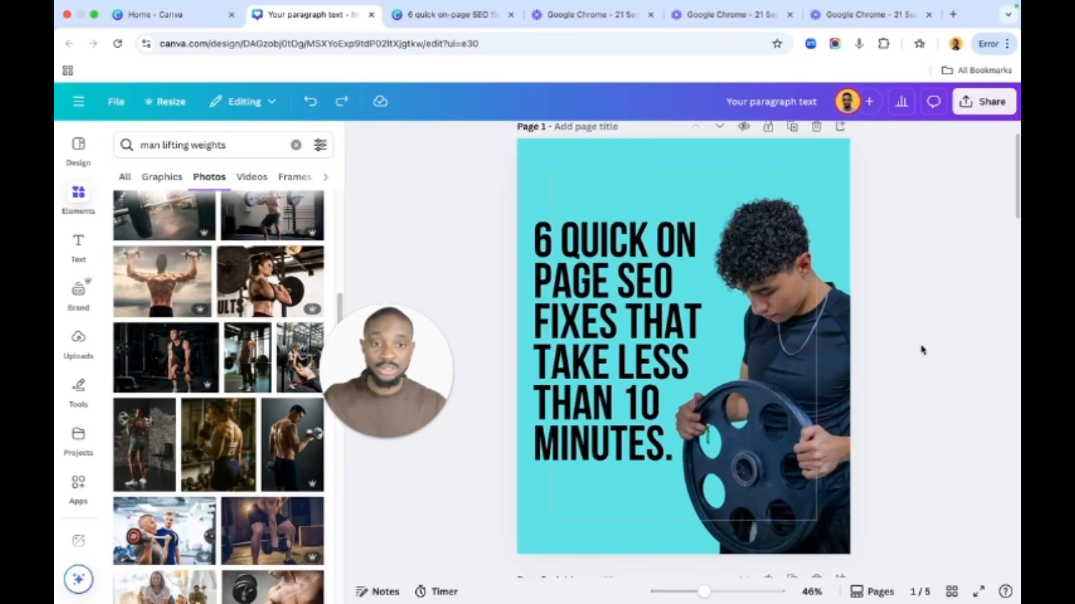
Add a new text box to page 1 and move it up to the page's top edge, above the headline
ctrl+scroll(923, 349, down, 2)
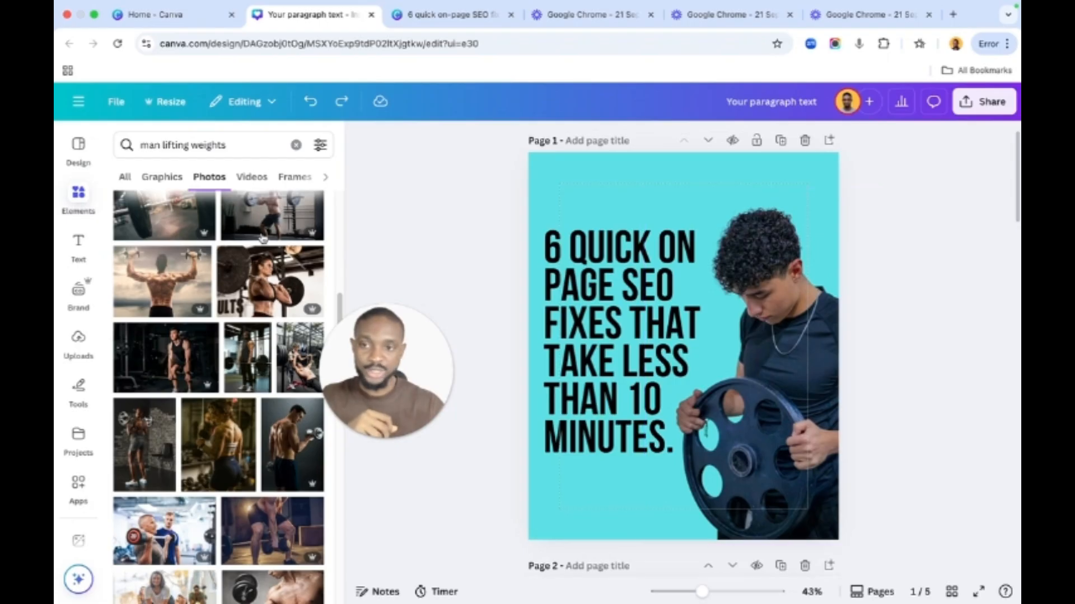
click(78, 244)
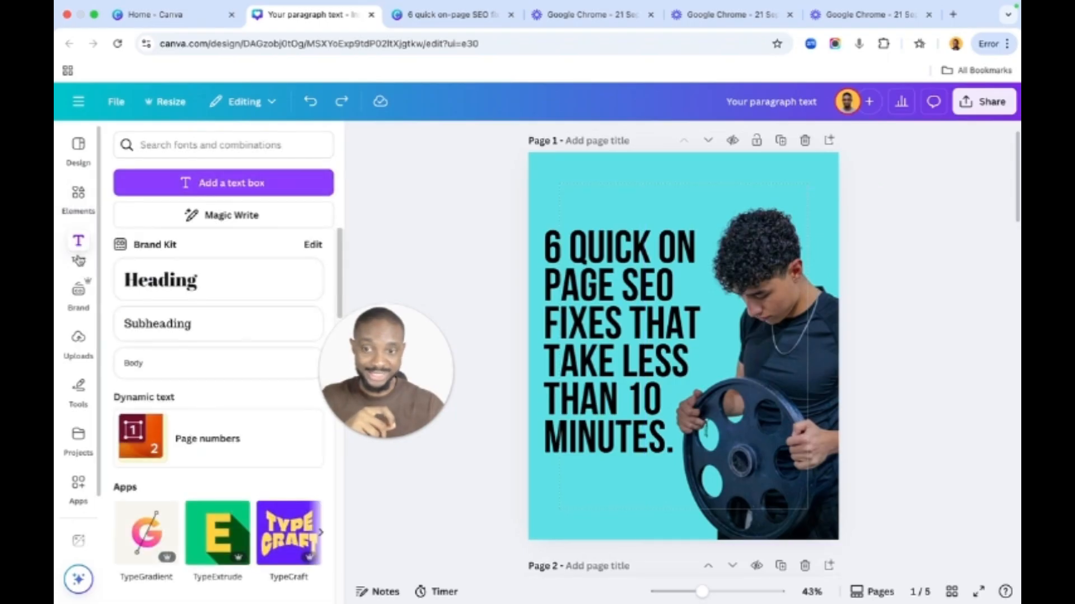
click(660, 176)
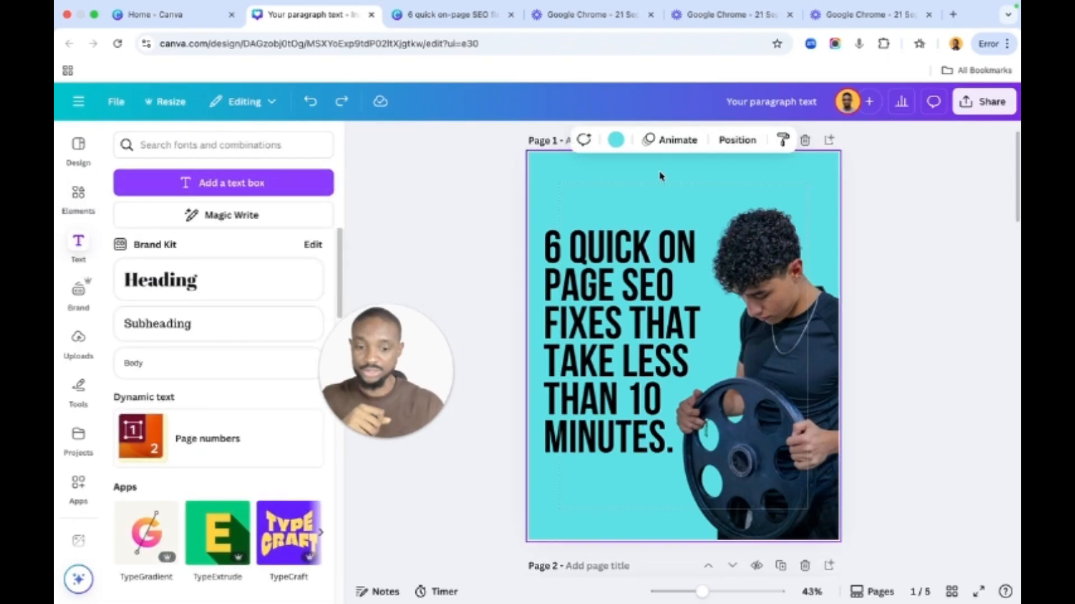
key(t)
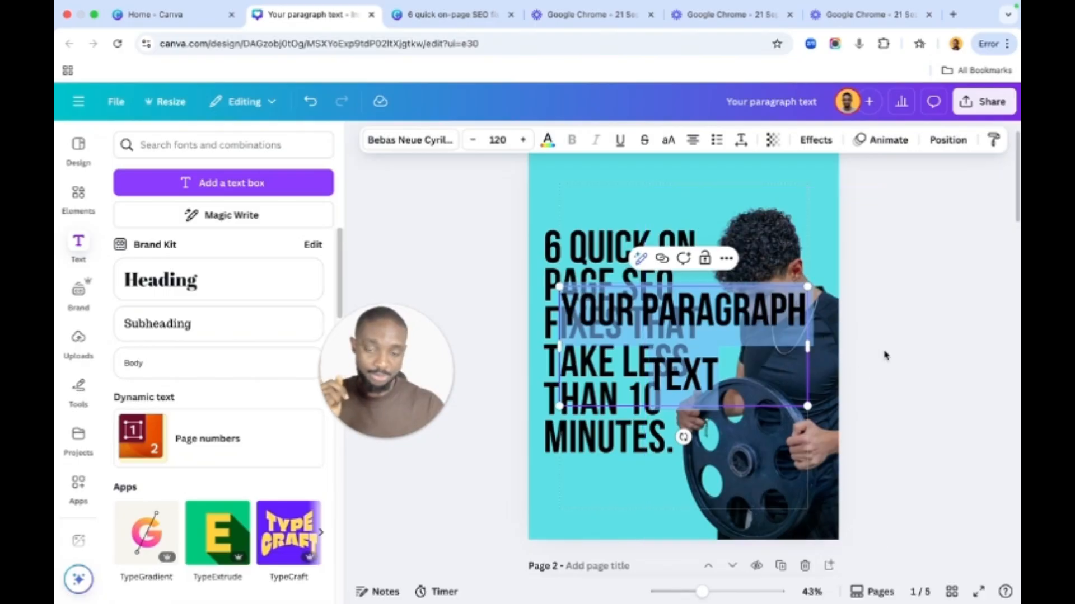
click(884, 356)
click(738, 354)
drag(737, 354, 738, 231)
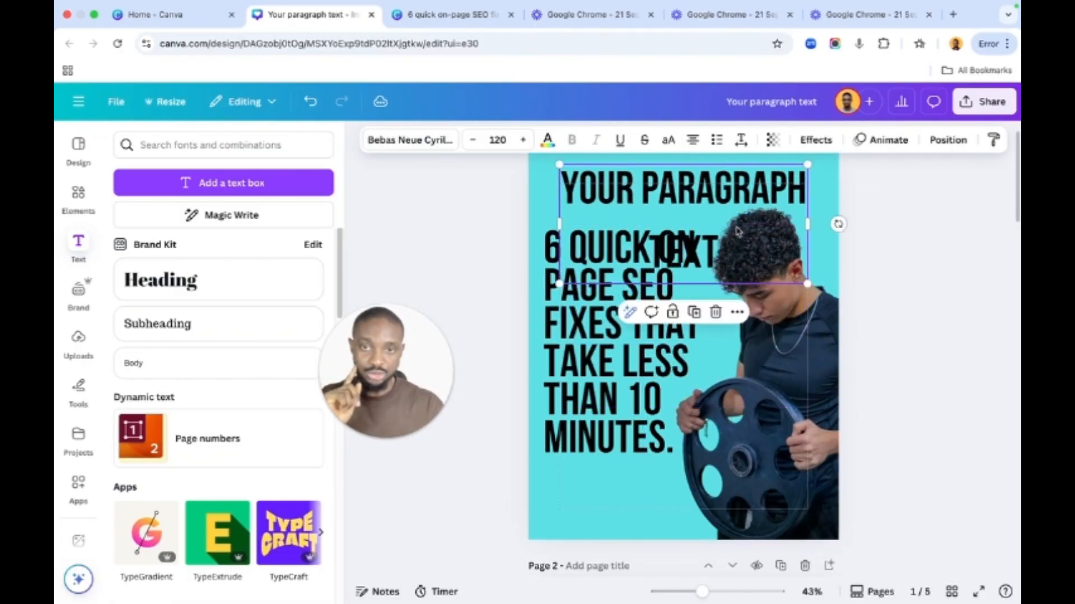
double_click(708, 217)
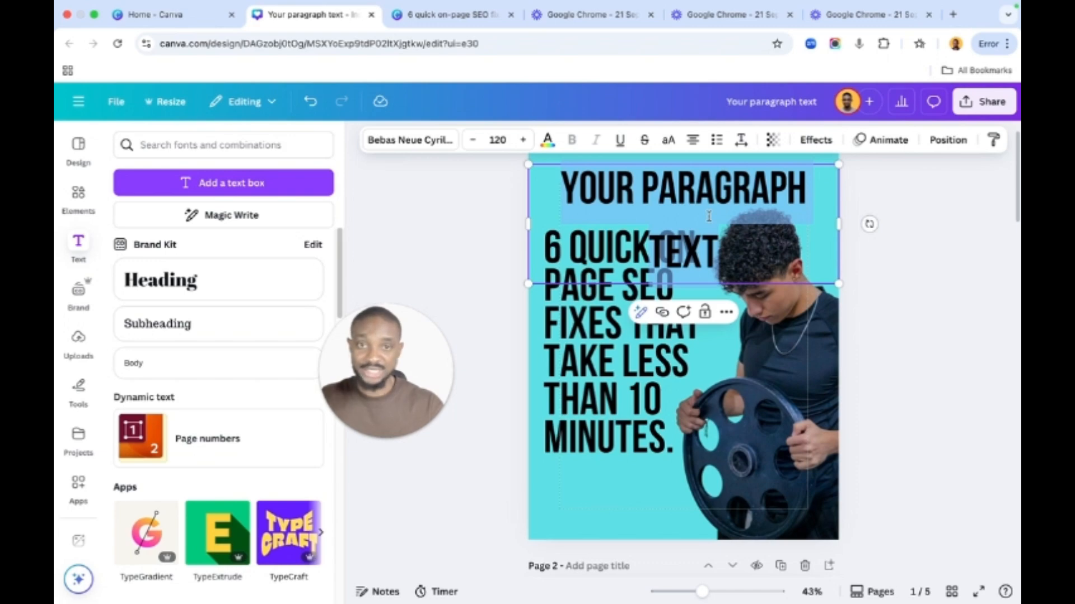
click(445, 16)
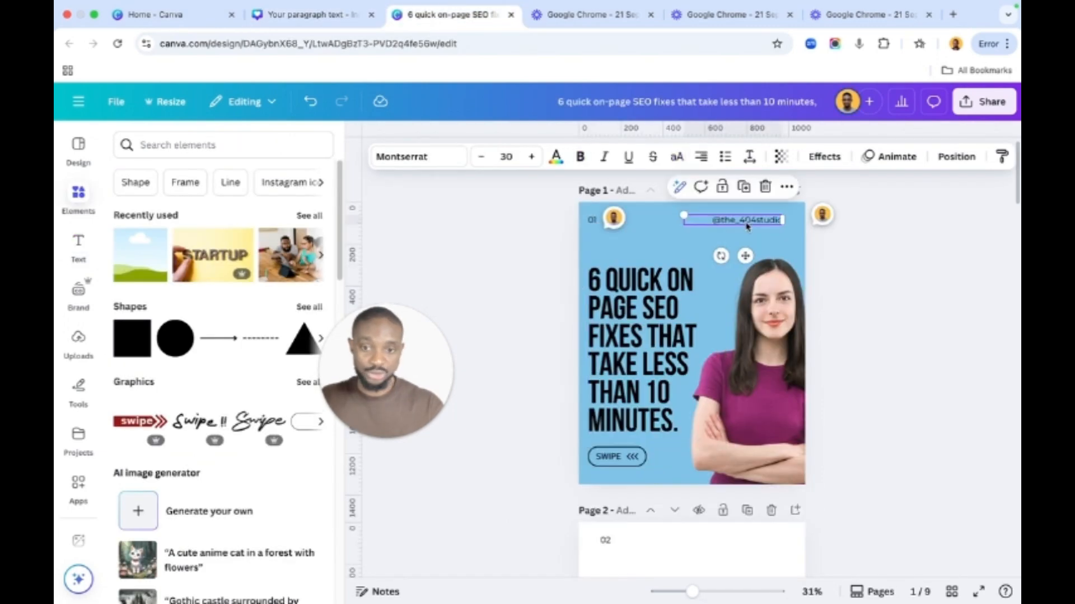
click(834, 262)
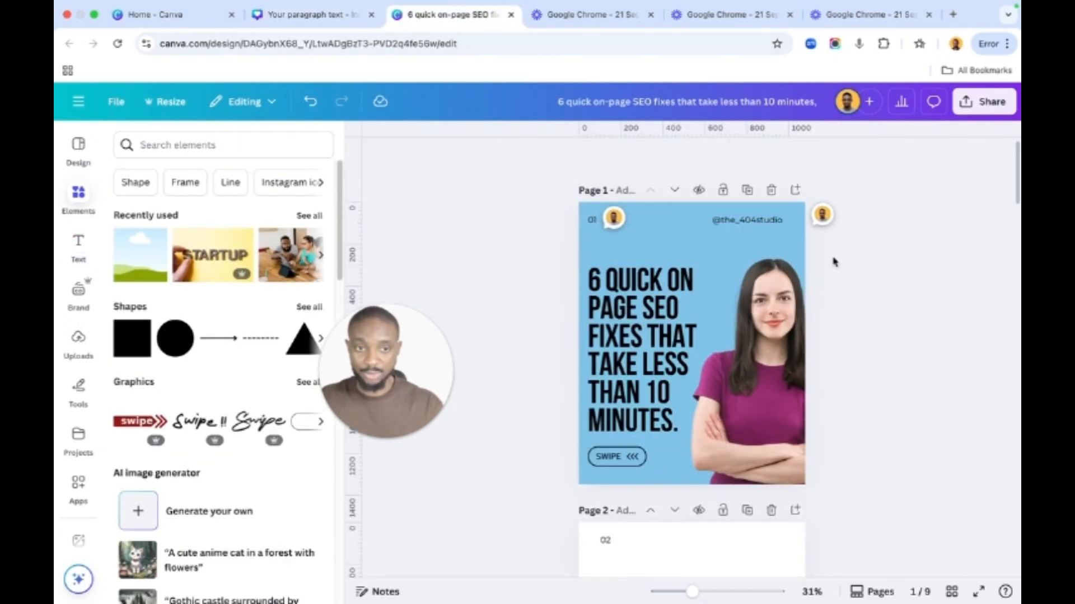
scroll(834, 262, up, 3)
click(784, 205)
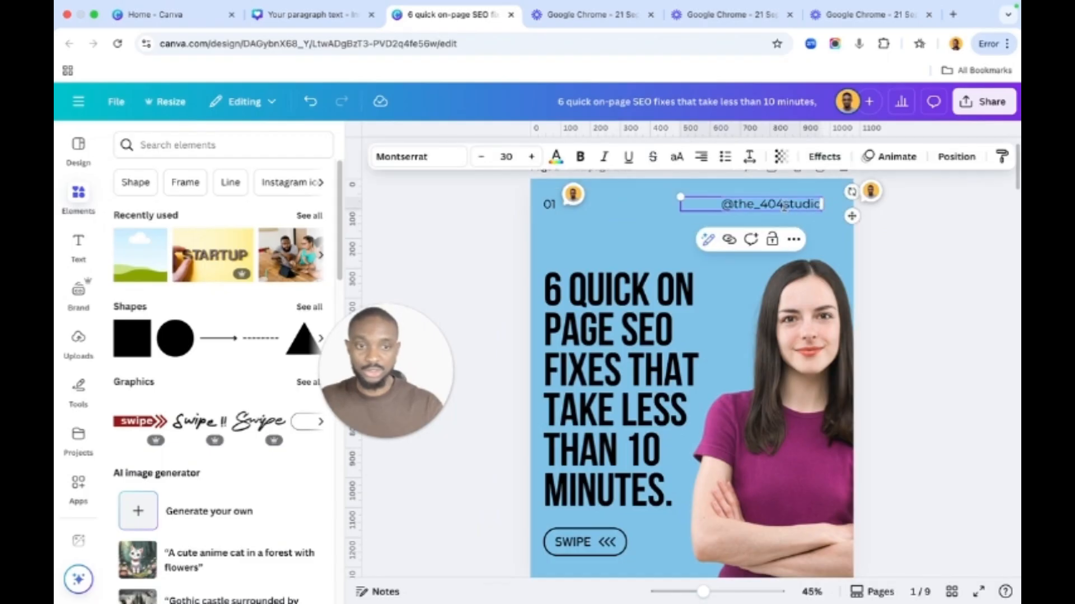
click(311, 15)
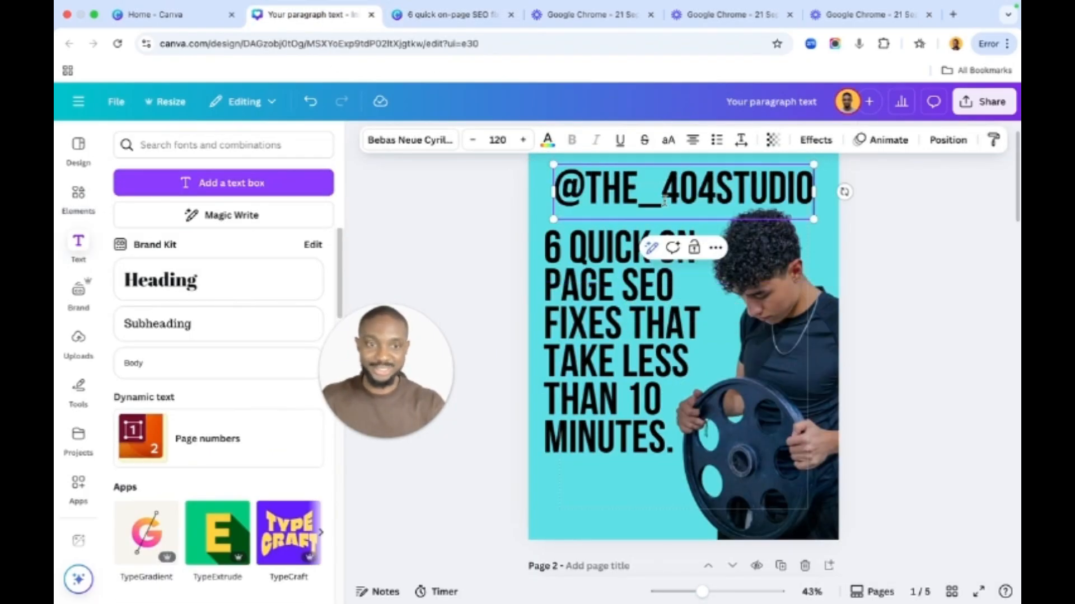
click(893, 248)
click(730, 190)
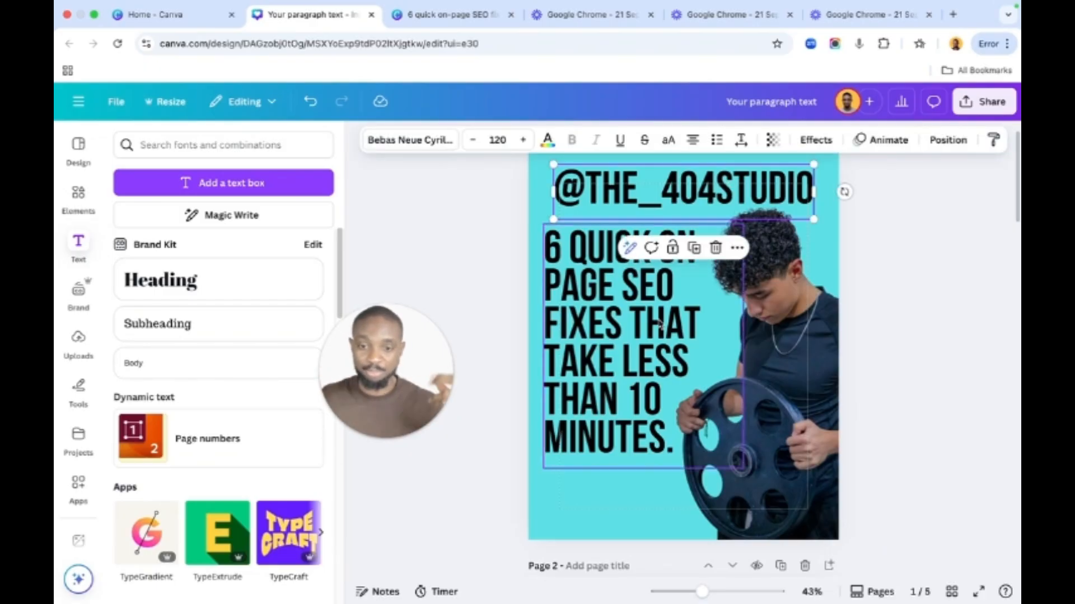
click(905, 271)
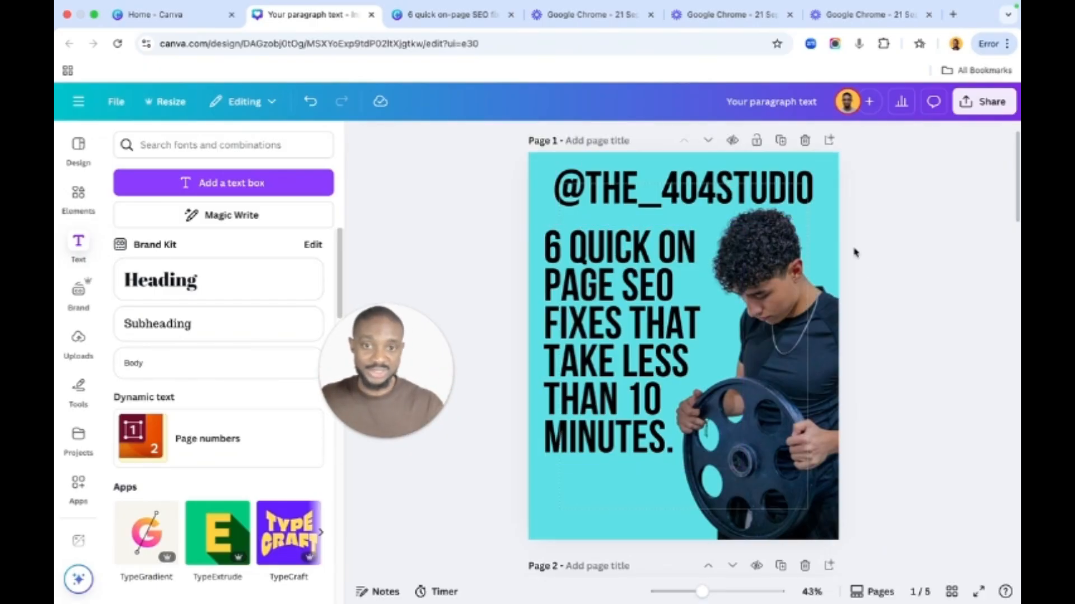
Change the font of the handle text on page 1 to Open Sans
click(745, 202)
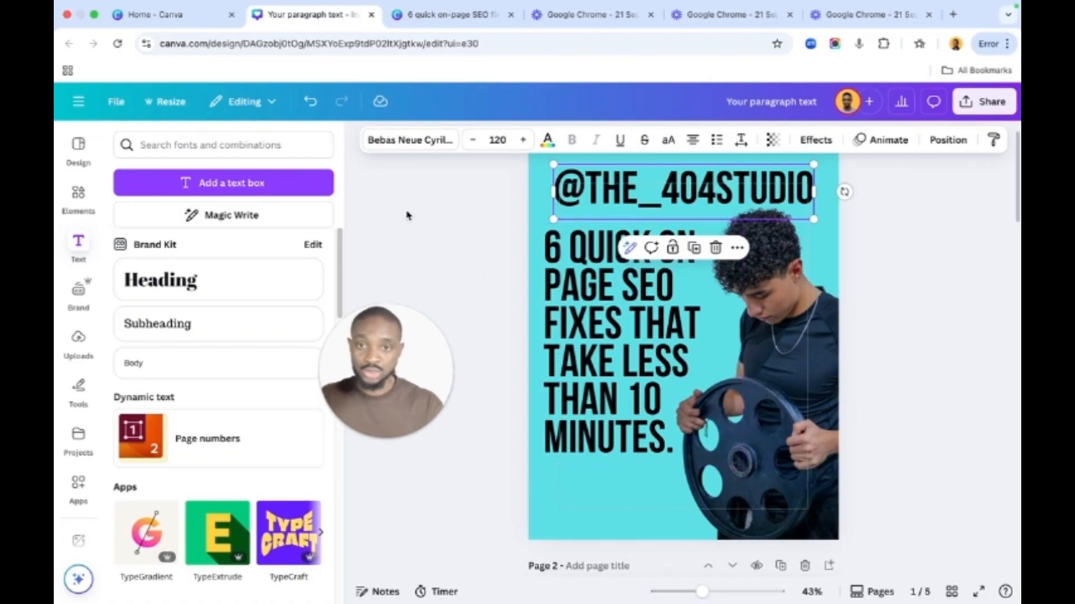
click(415, 140)
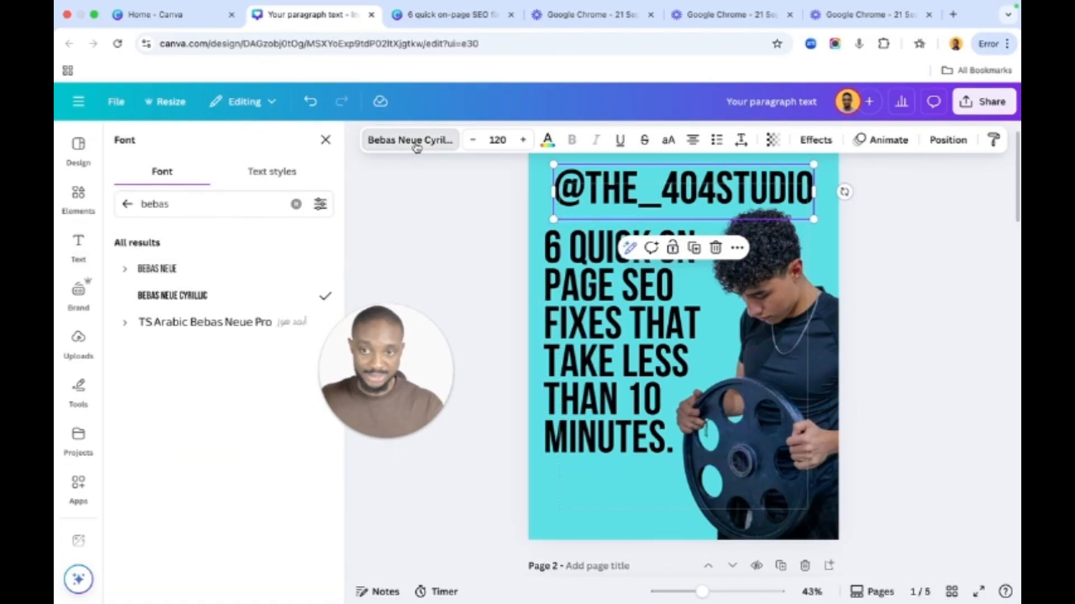
click(295, 205)
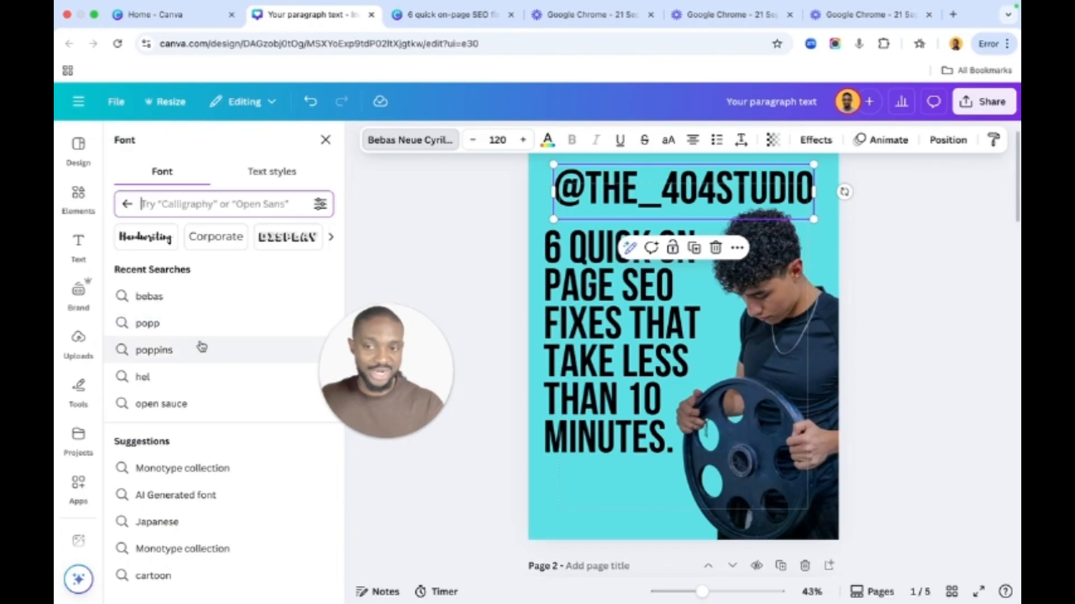
click(126, 204)
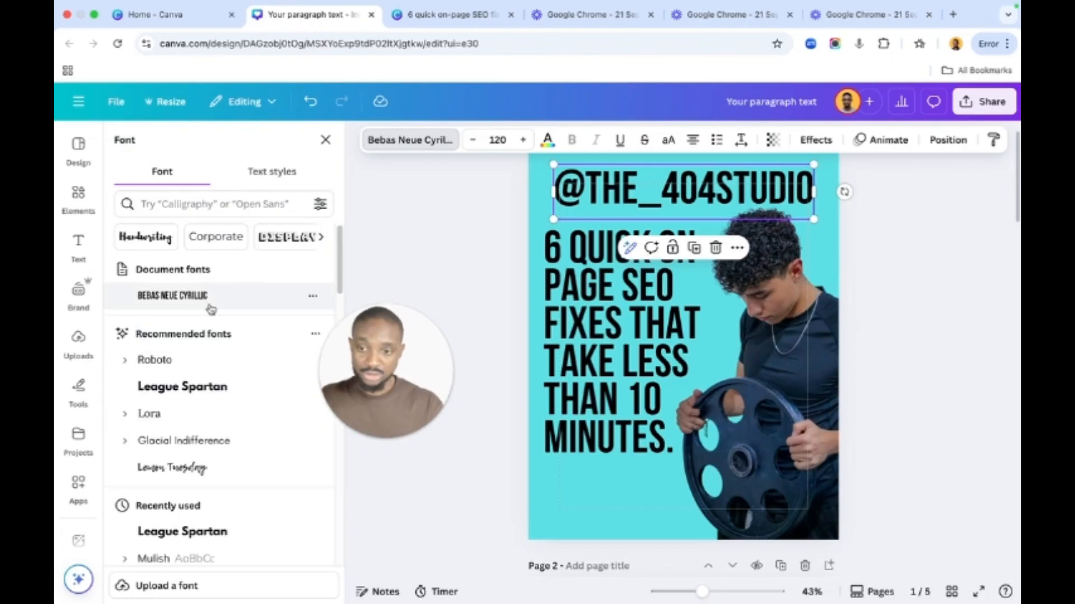
scroll(211, 308, down, 2)
scroll(210, 308, down, 4)
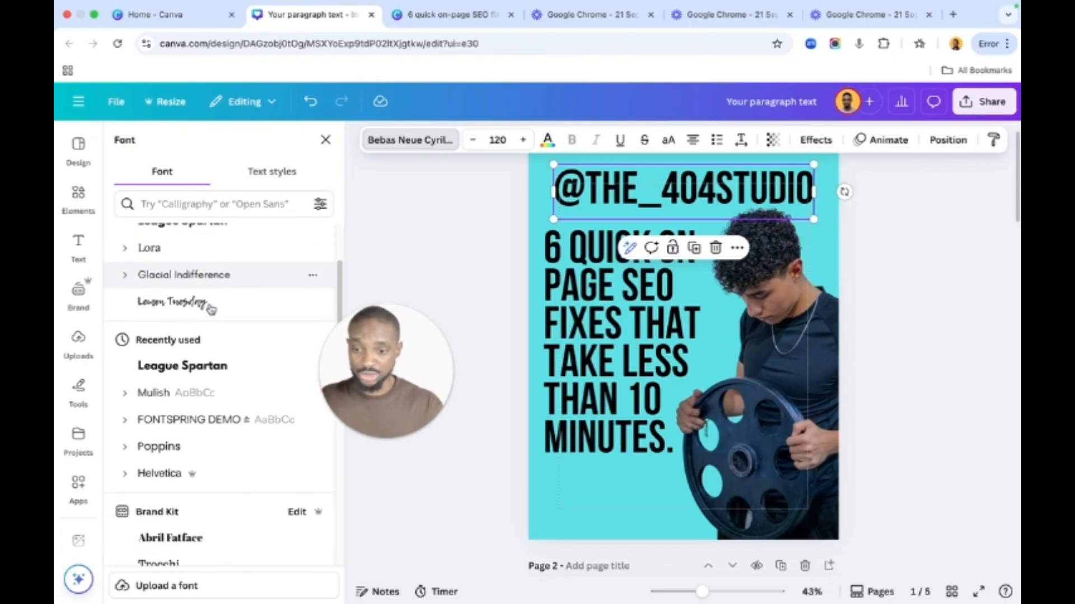
scroll(191, 389, down, 5)
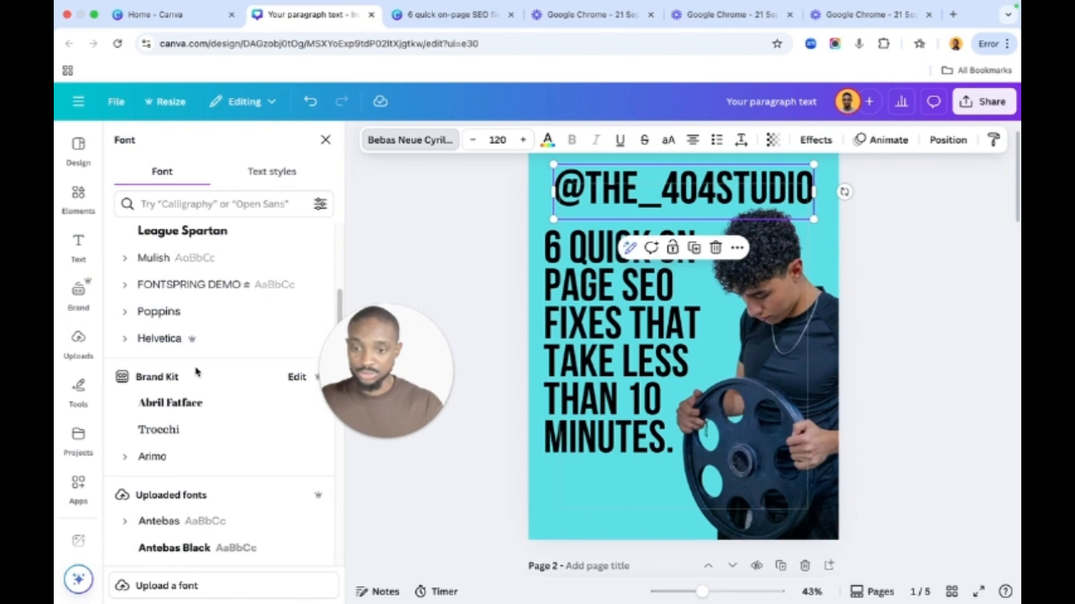
scroll(196, 373, down, 3)
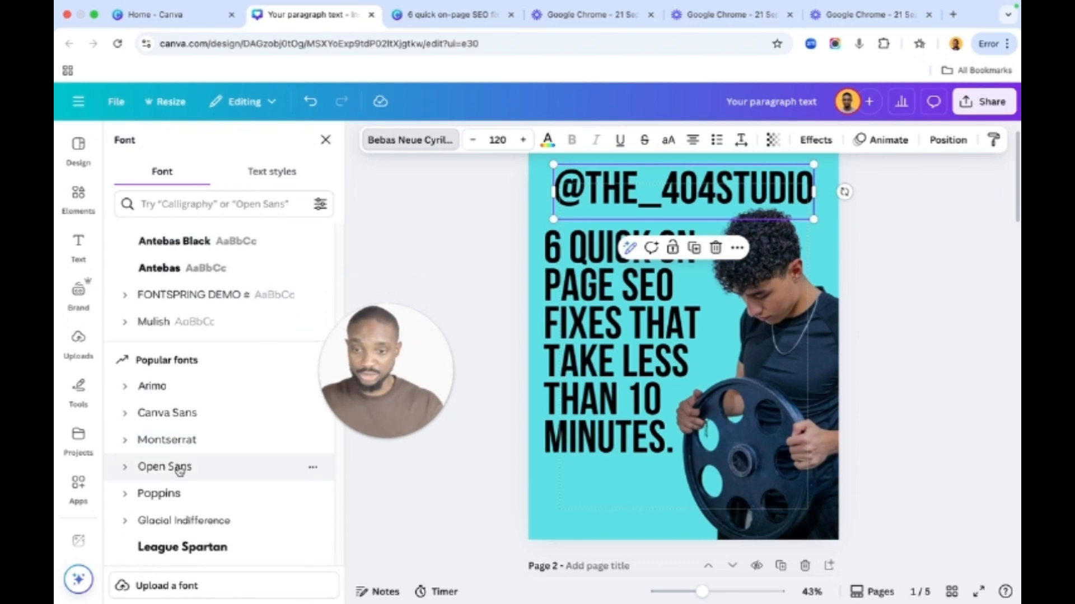
click(179, 470)
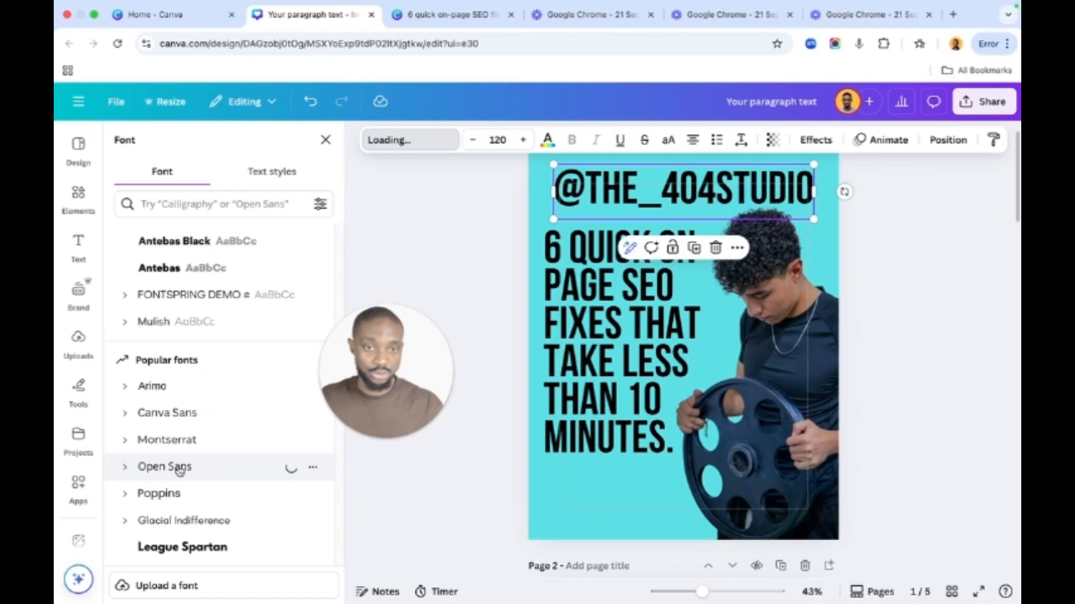
click(466, 258)
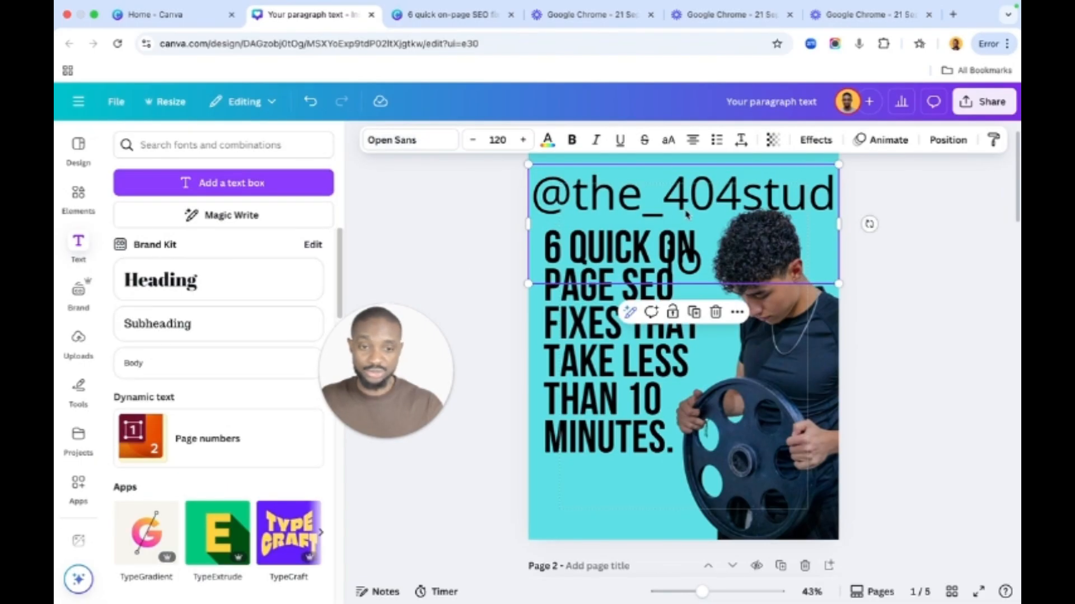
Shrink the handle text box, set its font size to 32 and place it in the page's upper right corner
click(901, 242)
click(750, 216)
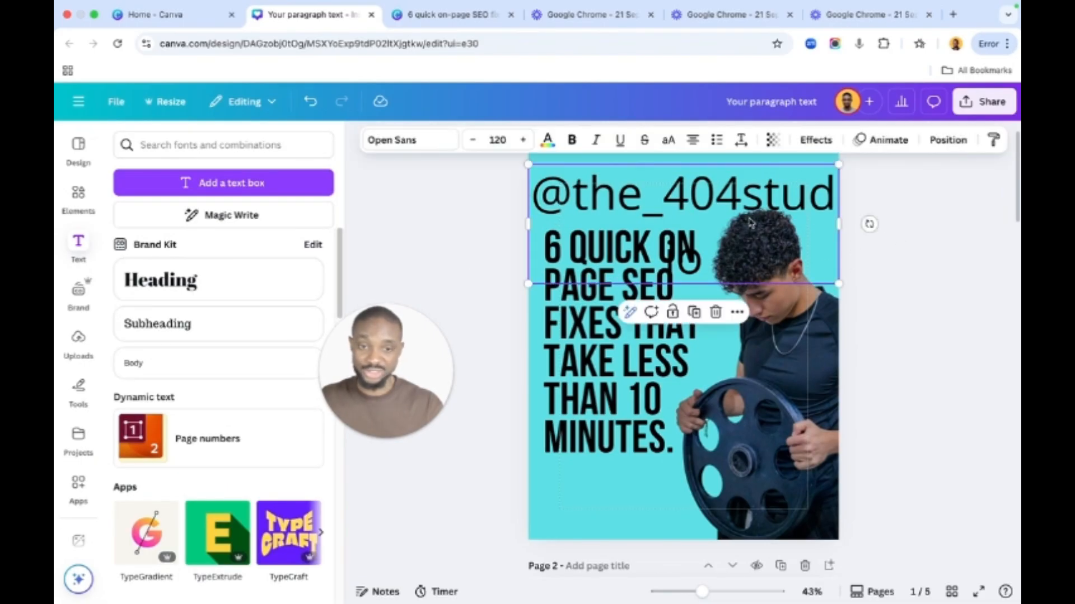
drag(838, 285, 610, 196)
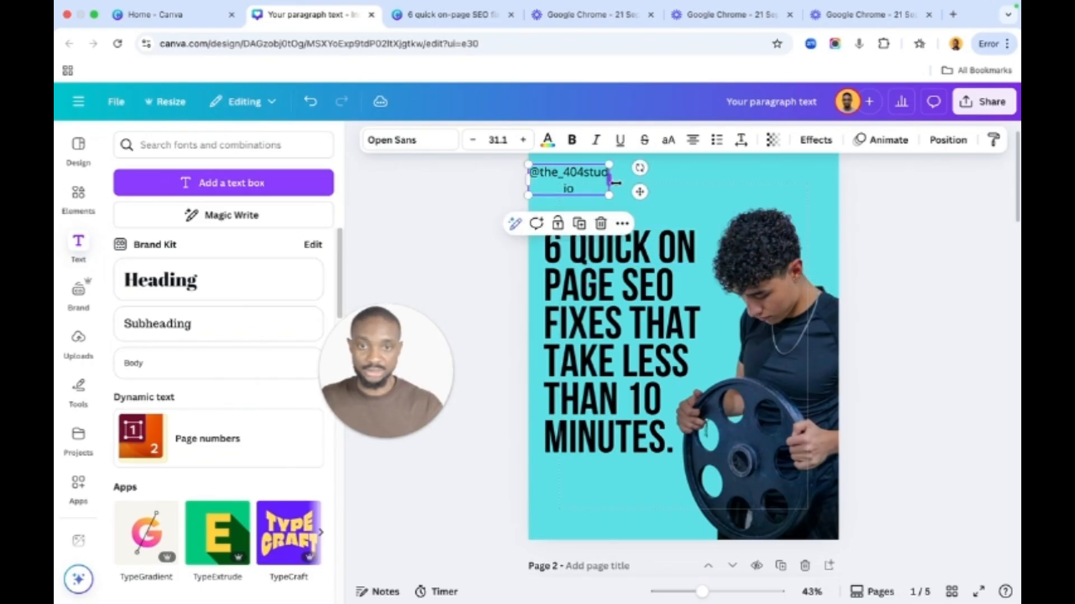
click(708, 183)
click(588, 187)
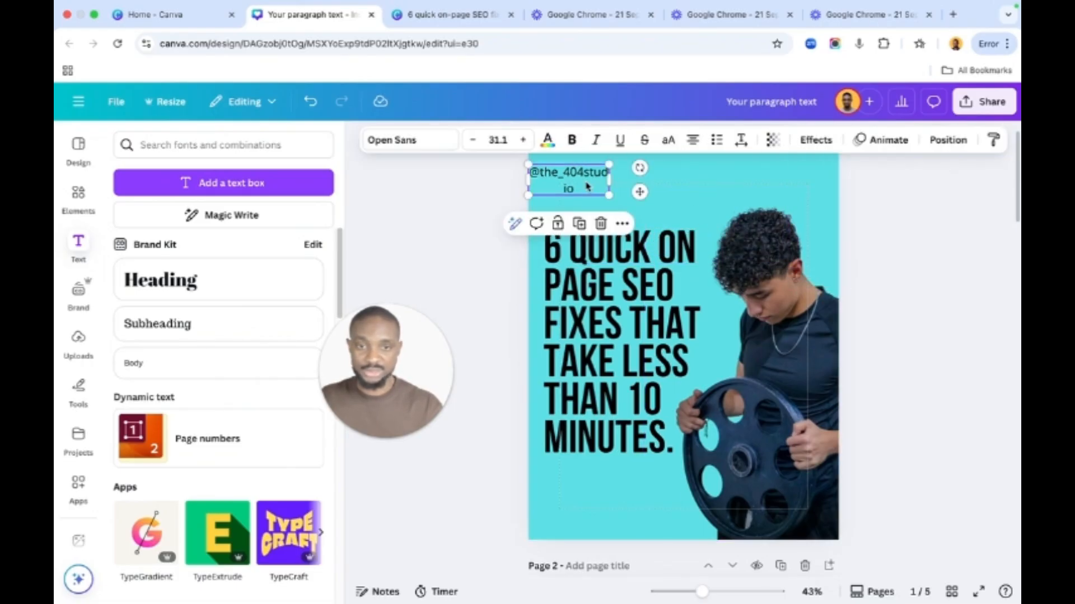
click(498, 140)
text(32)
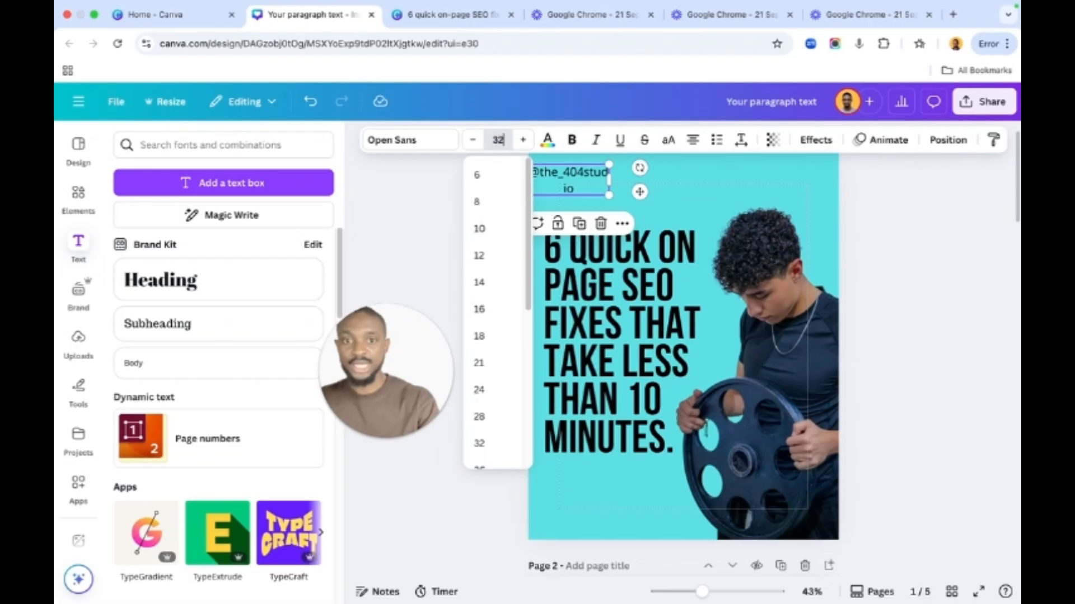
key(Return)
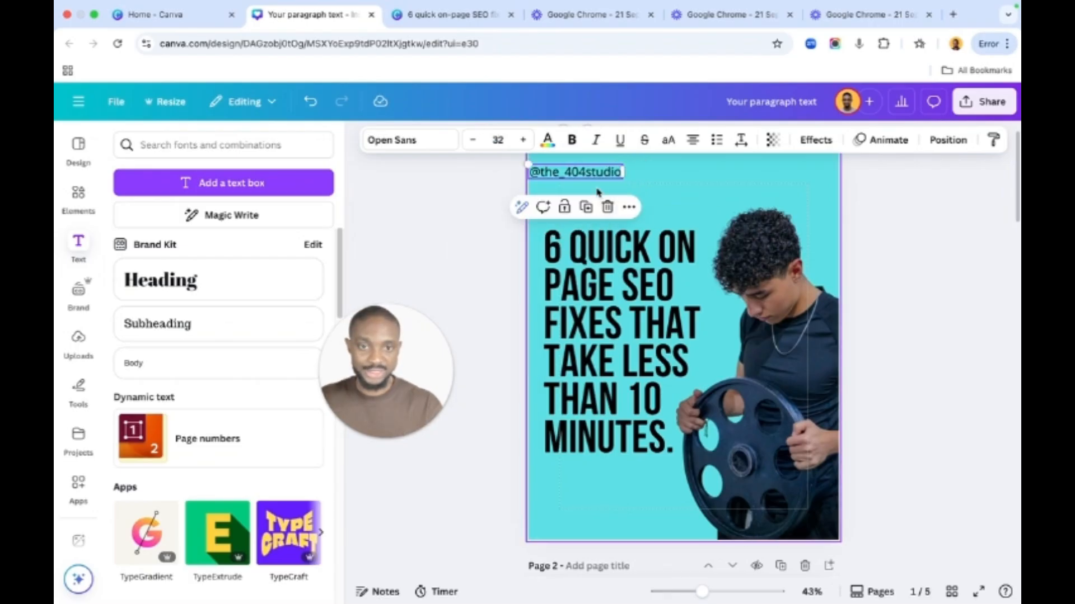
click(695, 192)
drag(616, 178, 814, 186)
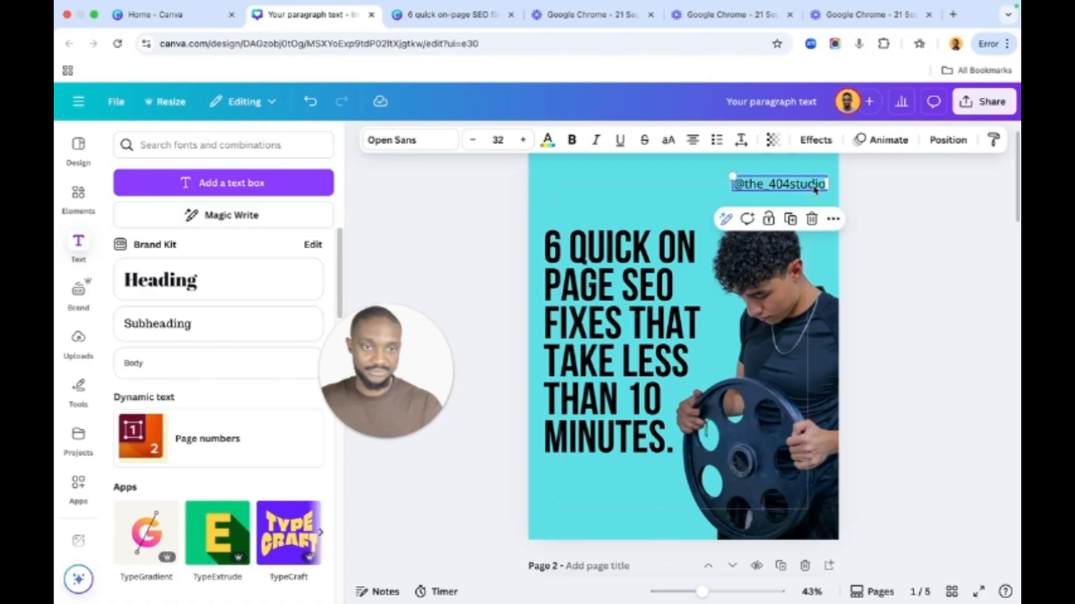
scroll(815, 187, up, 5)
click(815, 189)
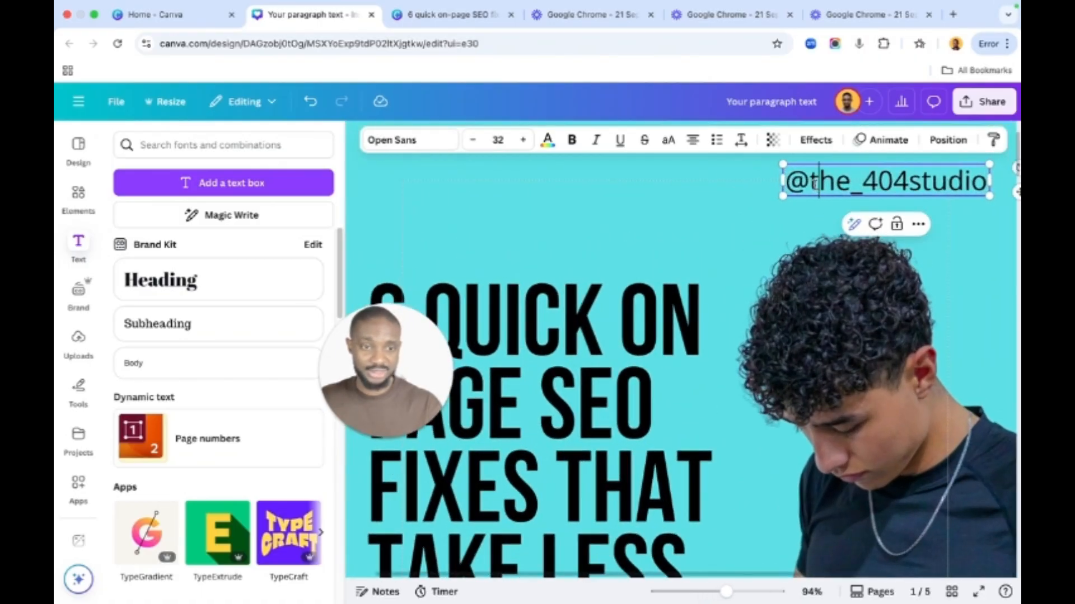
key(shift+Right)
key(shift+Right)
key(shift+Right)
key(shift+Right)
key(shift+Right)
key(shift+Right)
key(shift+Right)
key(shift+Right)
key(shift+Right)
key(shift+Right)
key(shift+Right)
key(shift+Right)
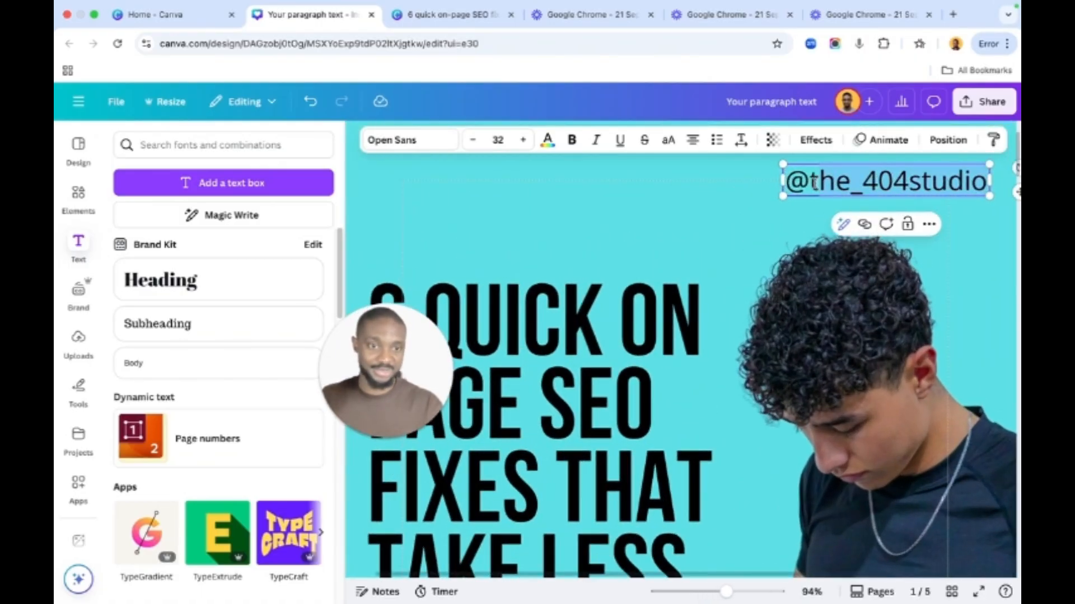
text(@fitwithniyo)
scroll(669, 209, down, 3)
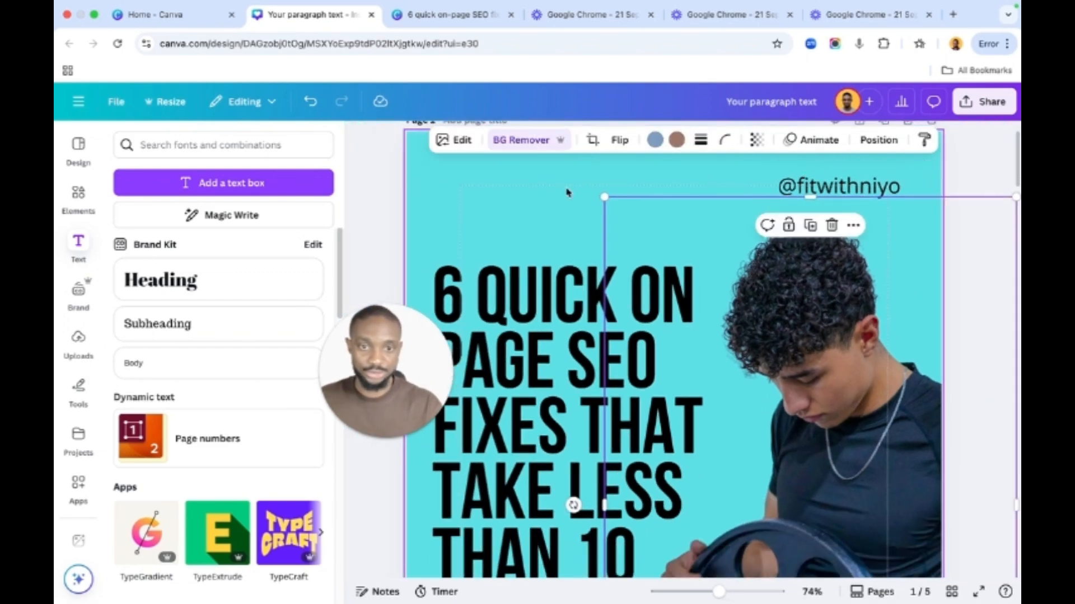
Right-align the handle text within its box and shift the box slightly left so it ends near the page margin
click(881, 190)
scroll(885, 193, down, 5)
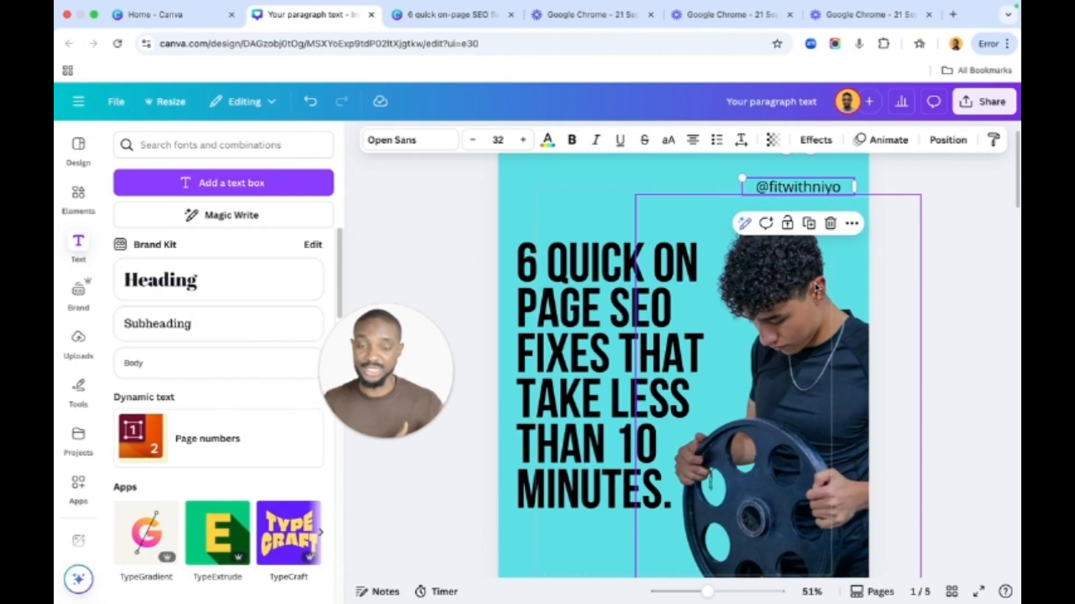
click(932, 229)
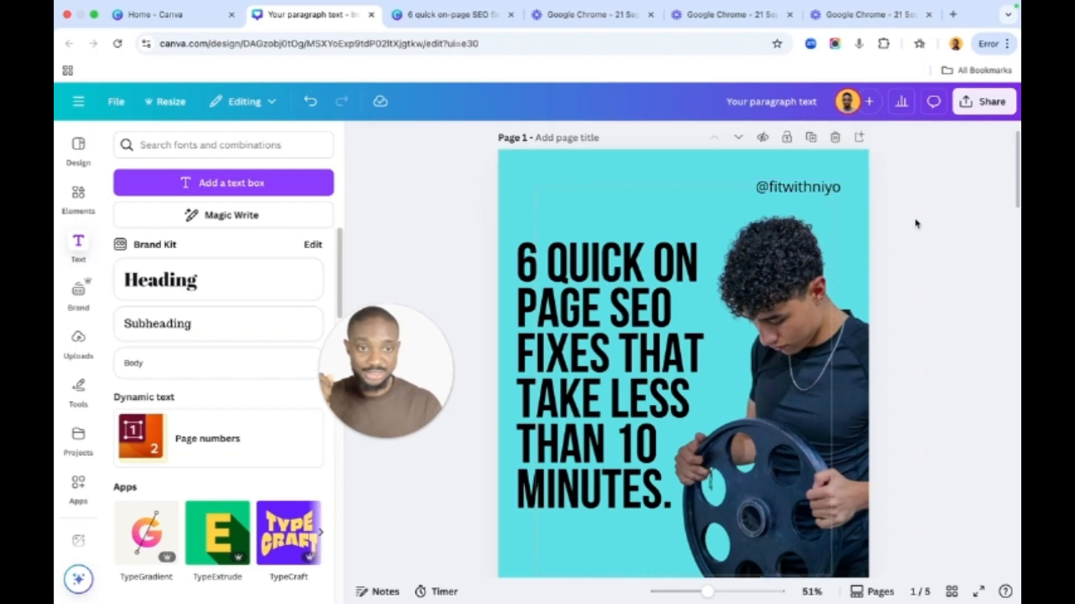
click(829, 196)
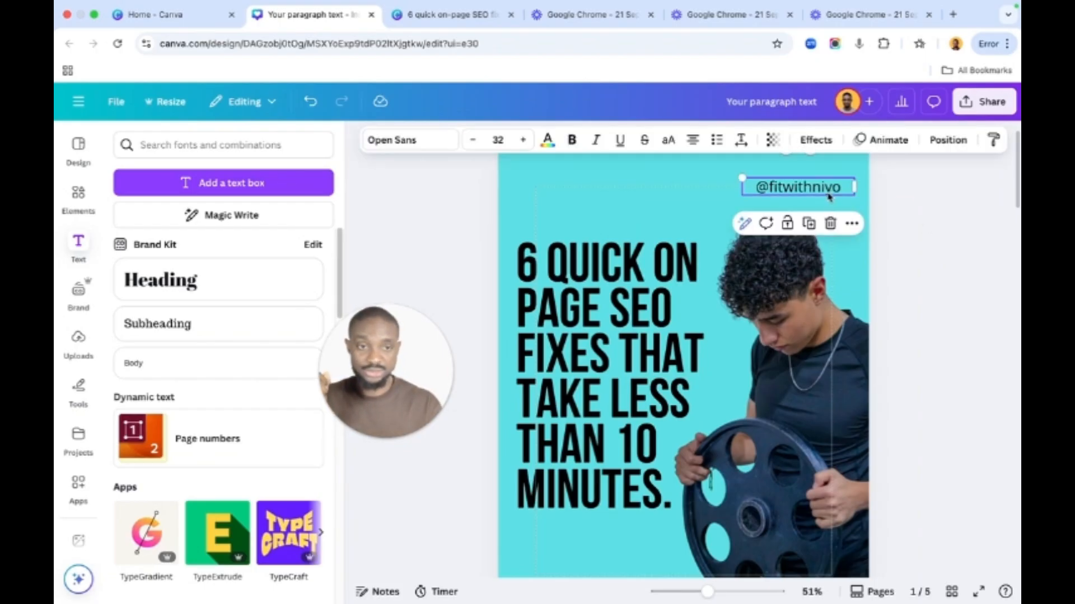
click(693, 147)
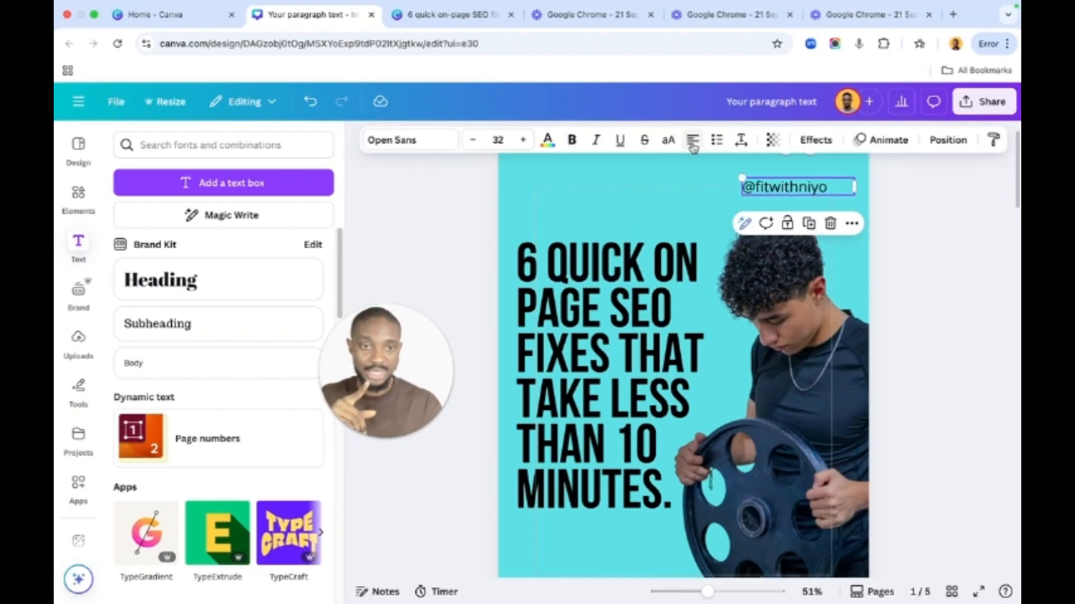
click(693, 146)
click(890, 195)
drag(842, 187, 821, 185)
click(851, 192)
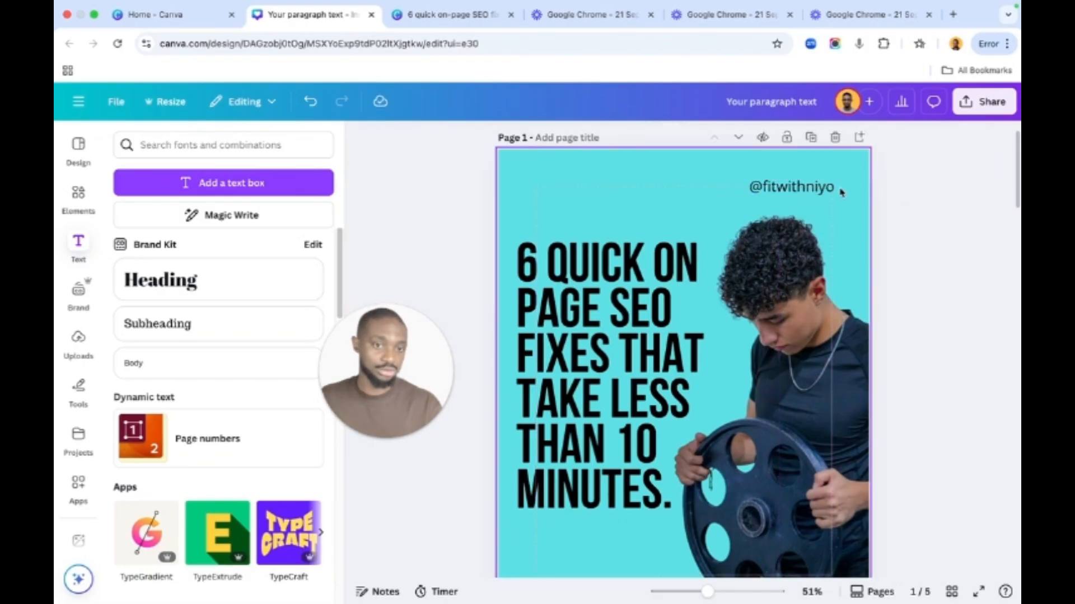
Duplicate the handle text on page 1 and place the copy just below the headline
scroll(679, 199, down, 1)
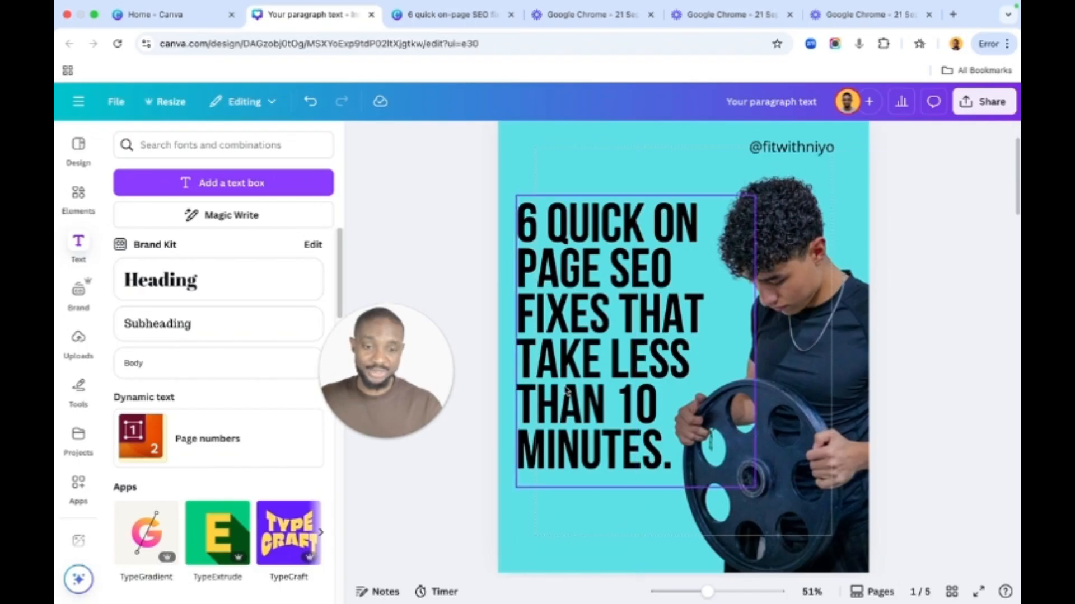
scroll(567, 391, down, 1)
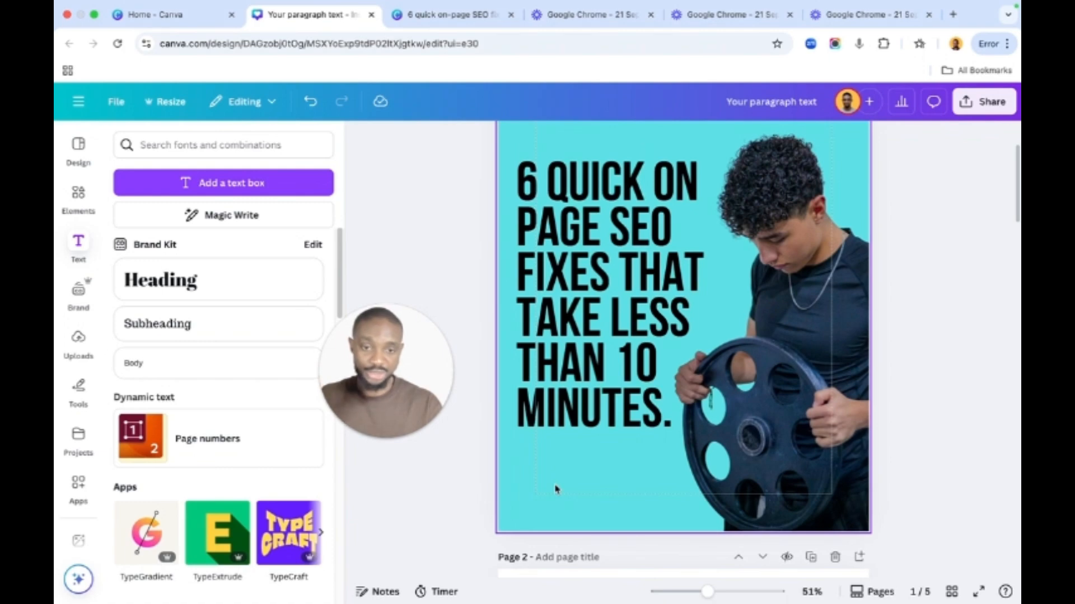
scroll(557, 489, up, 1)
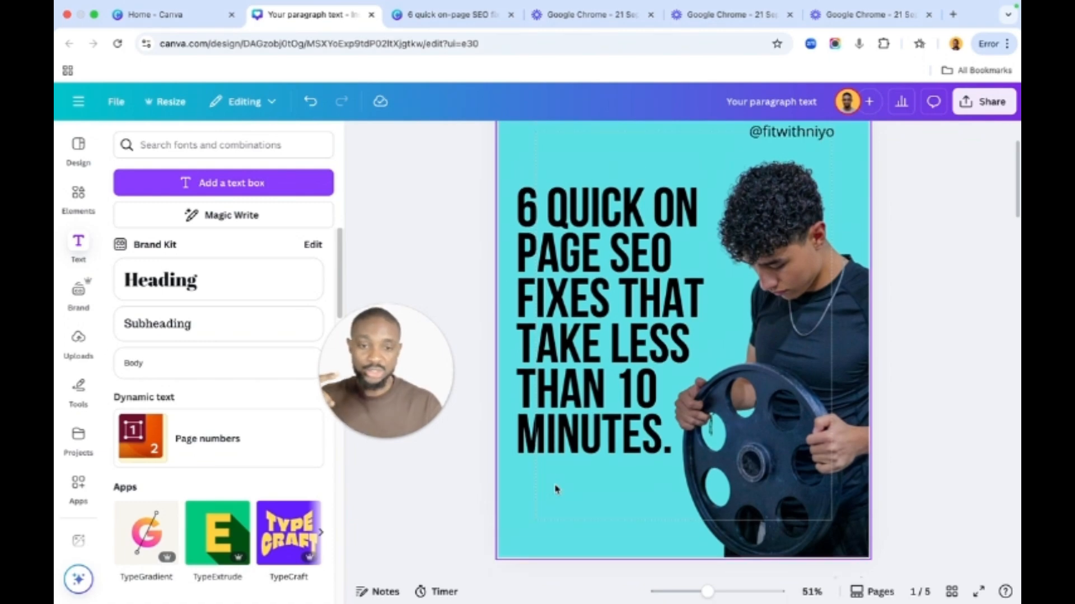
scroll(617, 348, down, 2)
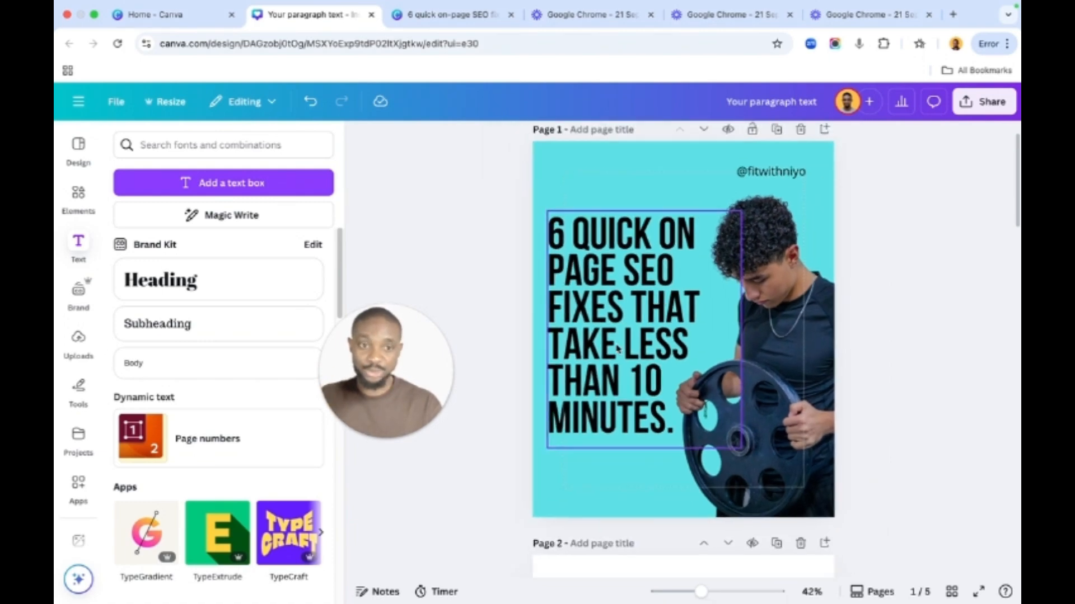
click(779, 175)
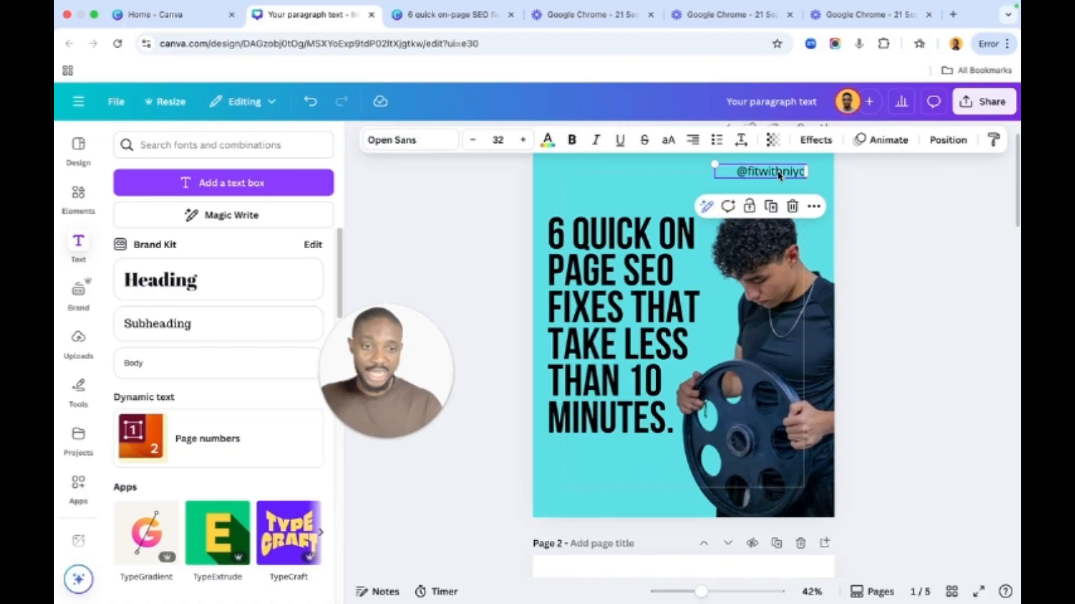
click(866, 194)
click(782, 174)
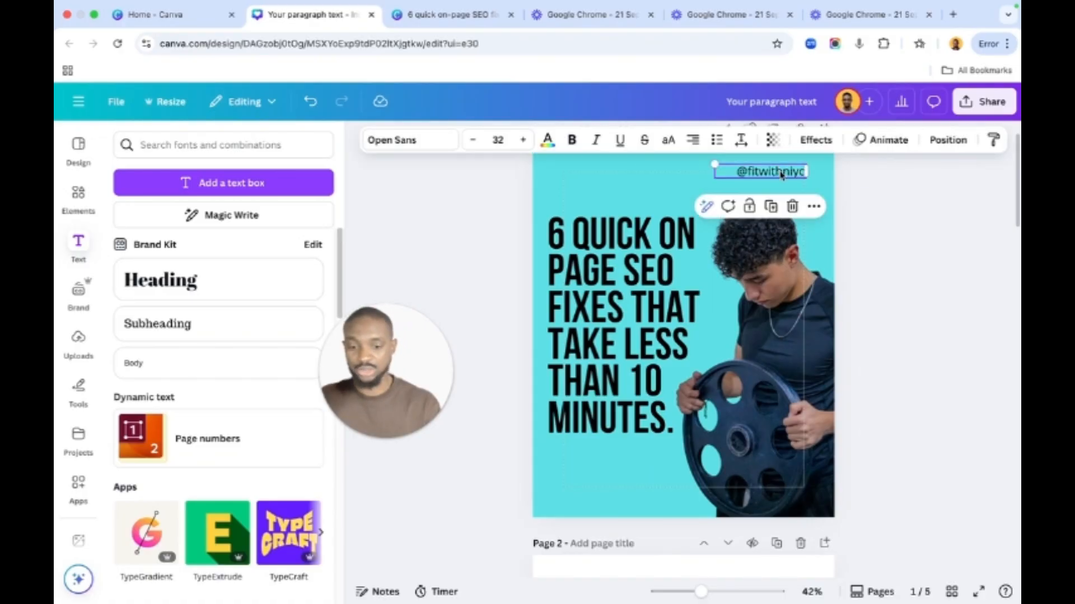
drag(782, 173, 618, 462)
click(631, 483)
Replace the text of the duplicated handle below the headline with "swipe"
click(624, 457)
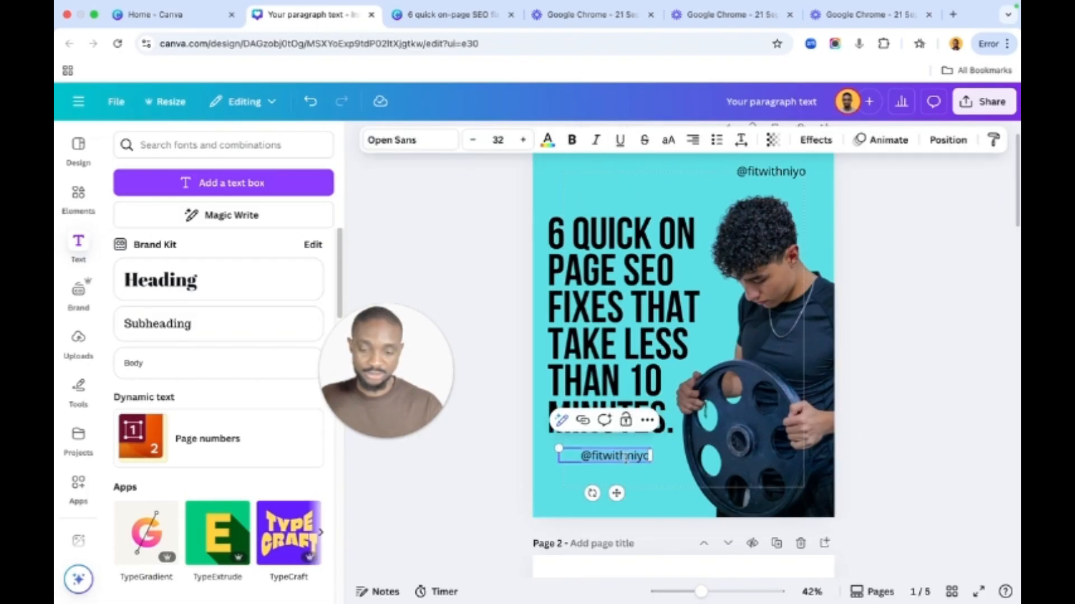
key(super+a)
text(s)
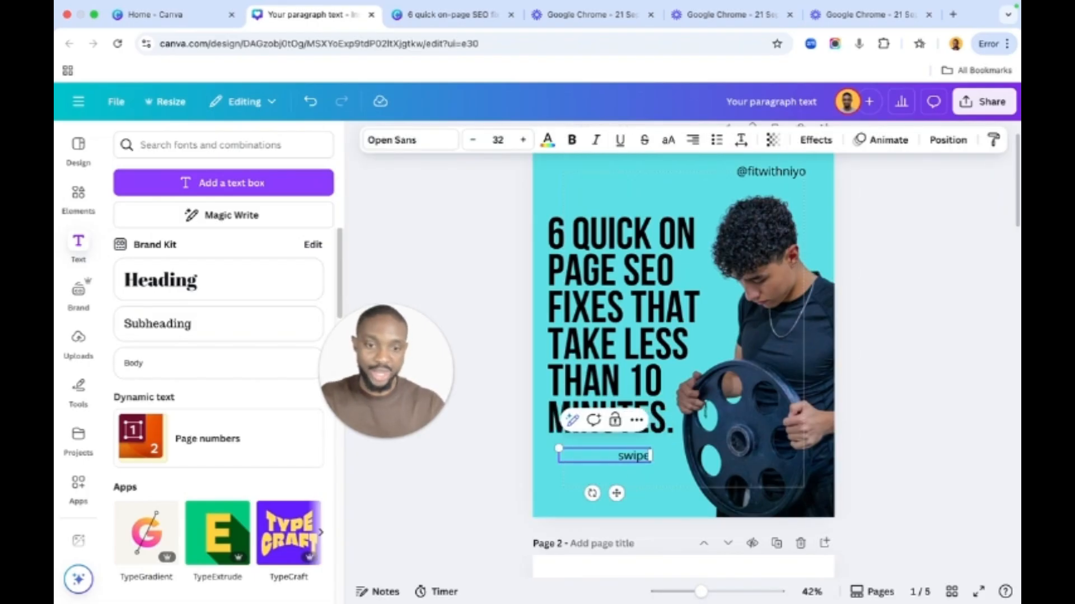
click(564, 486)
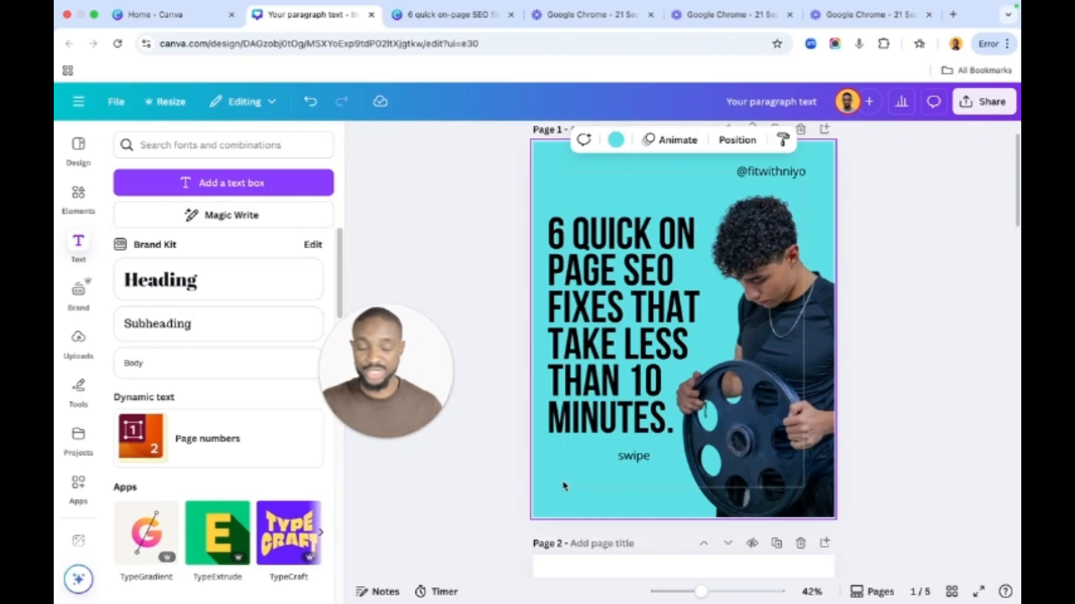
Left-align the "swipe" text and position its box at the page margin below the headline
drag(622, 459, 595, 462)
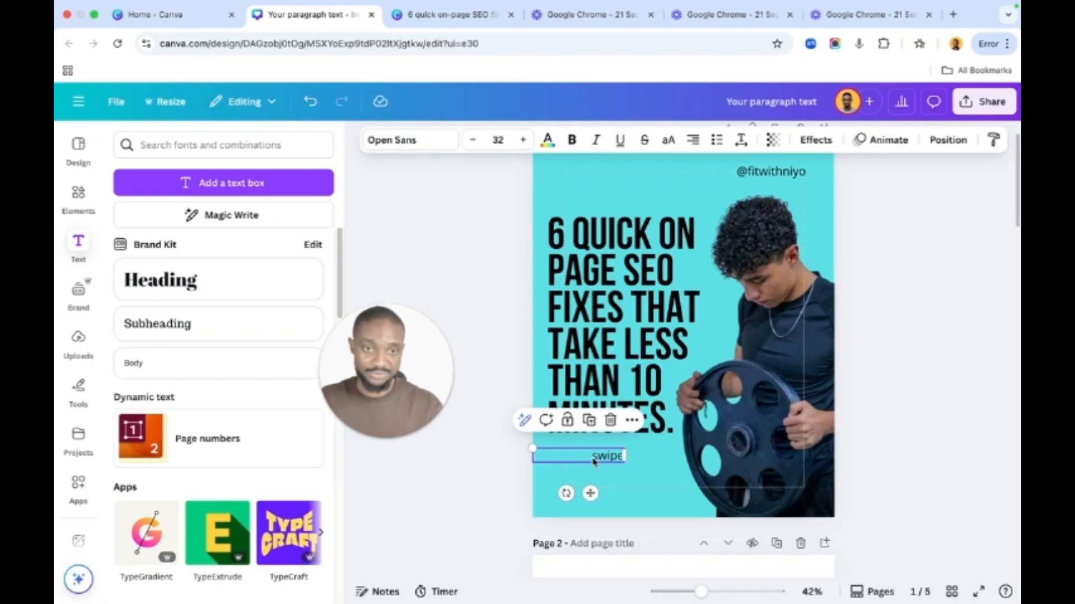
click(693, 140)
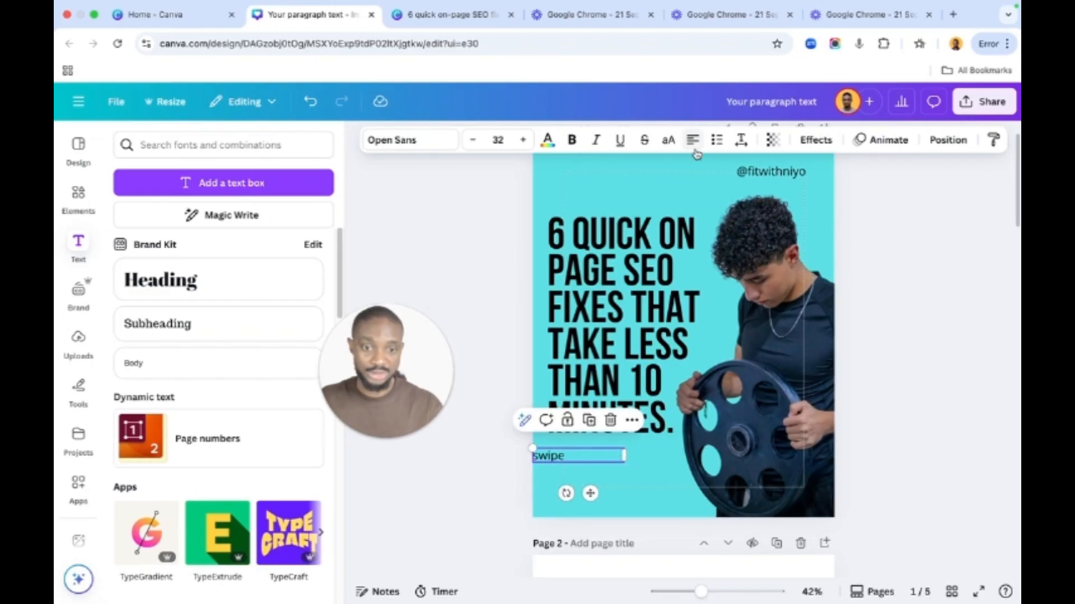
drag(590, 493, 616, 497)
click(646, 505)
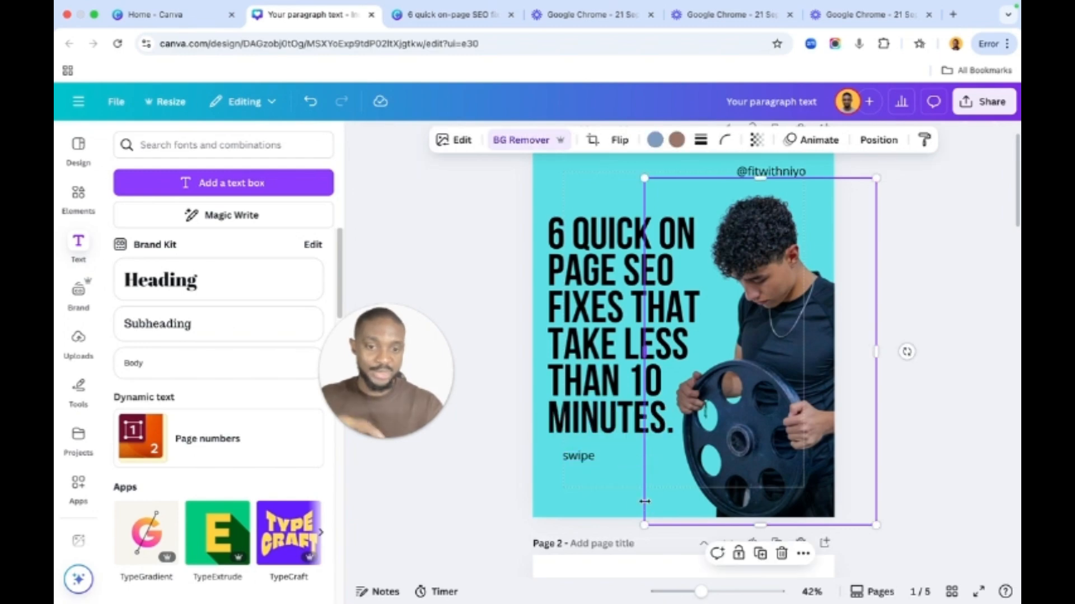
click(587, 502)
Search the elements library for "swipe"
scroll(587, 502, up, 3)
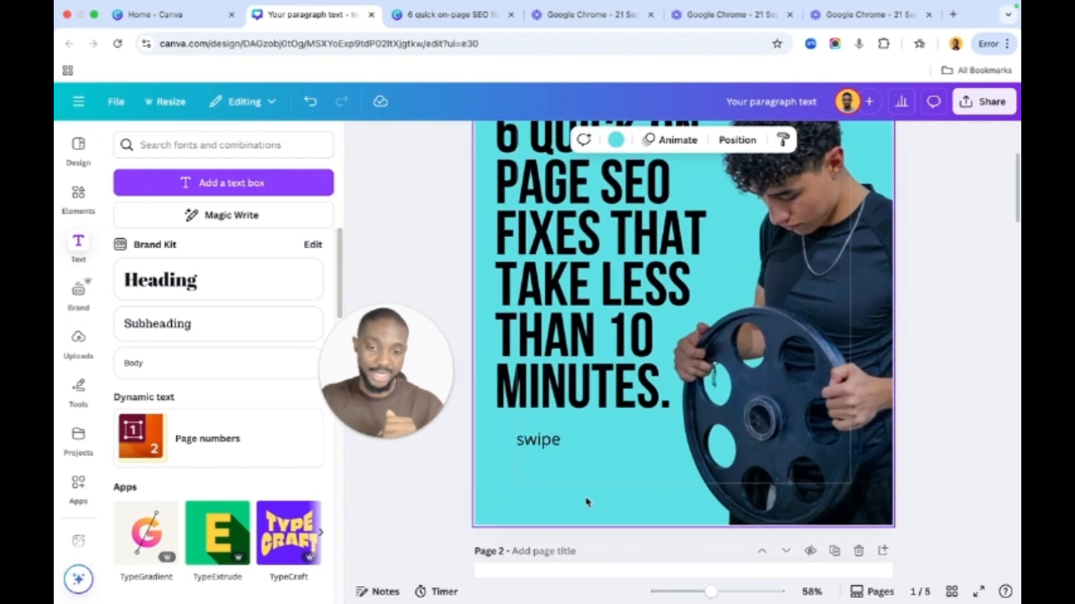
scroll(587, 502, up, 2)
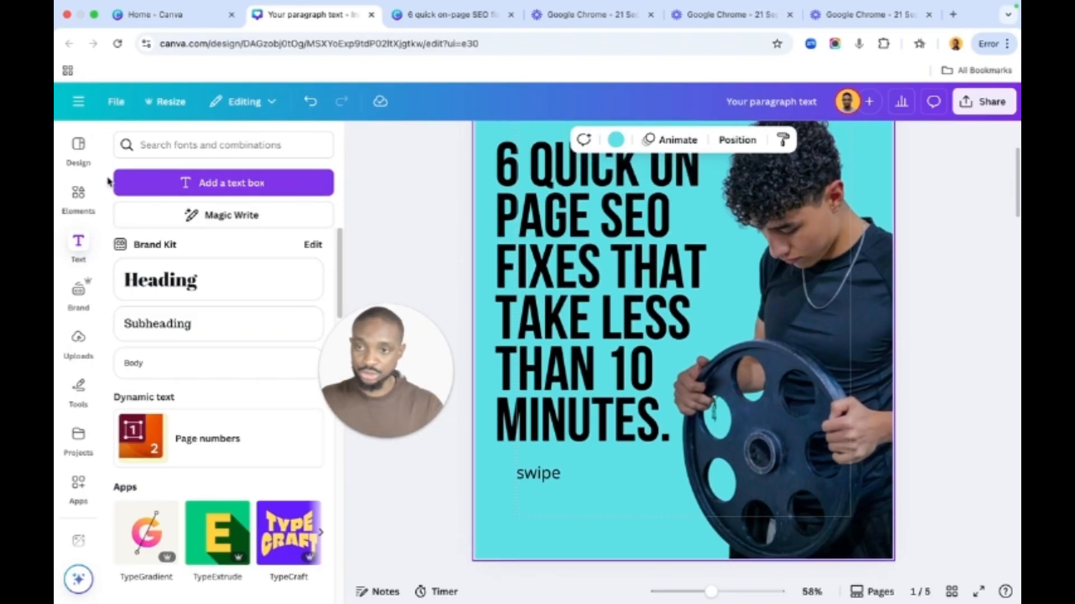
click(80, 202)
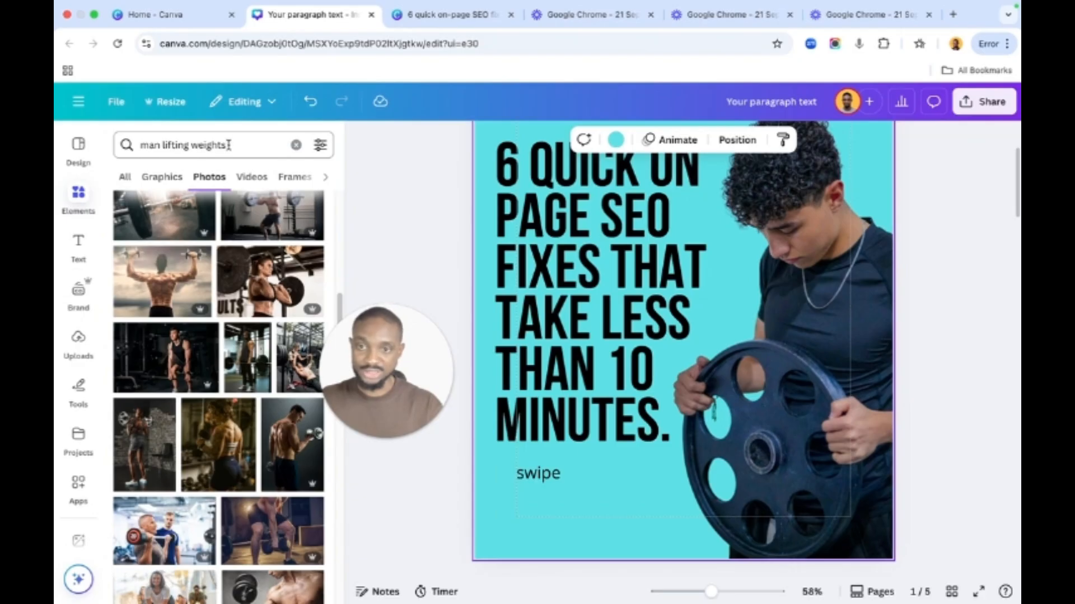
drag(228, 145, 140, 145)
click(296, 145)
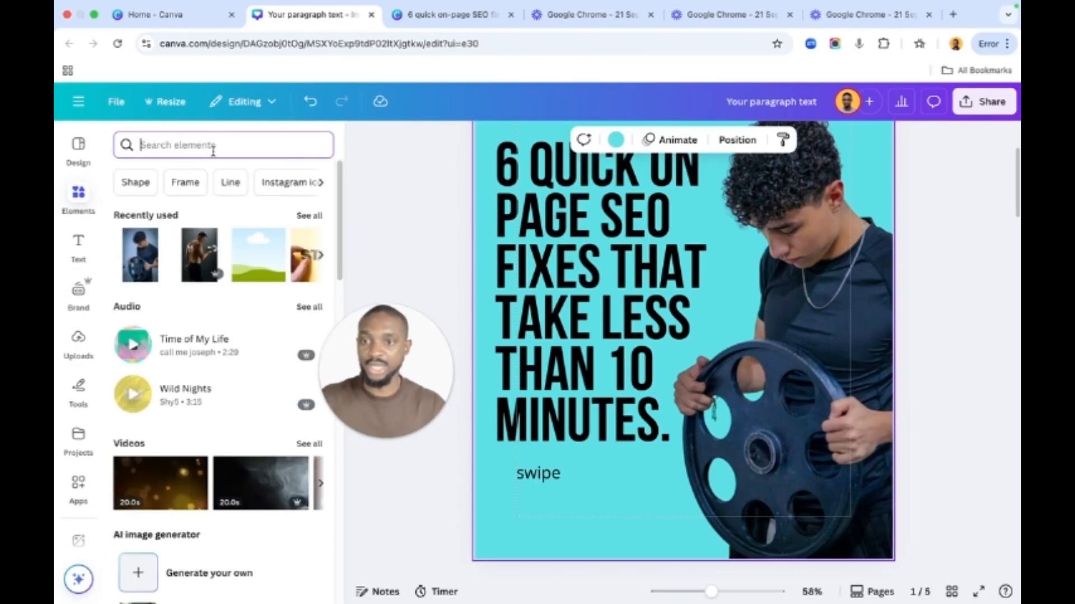
text(swipe)
key(Return)
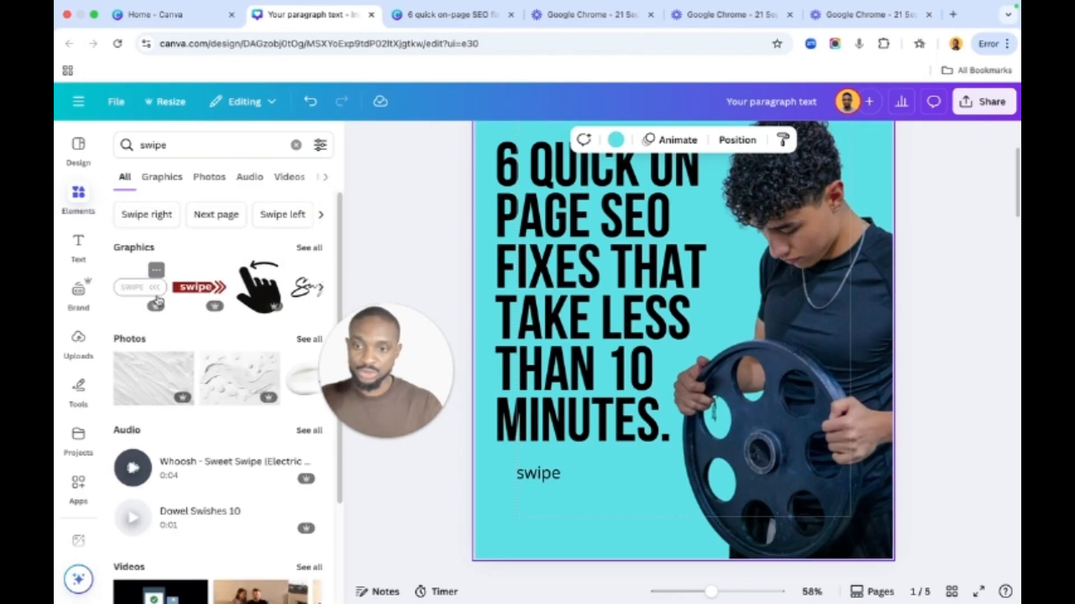
Limit the "swipe" results to graphics and look through them for an icon to accompany the swipe text
click(169, 179)
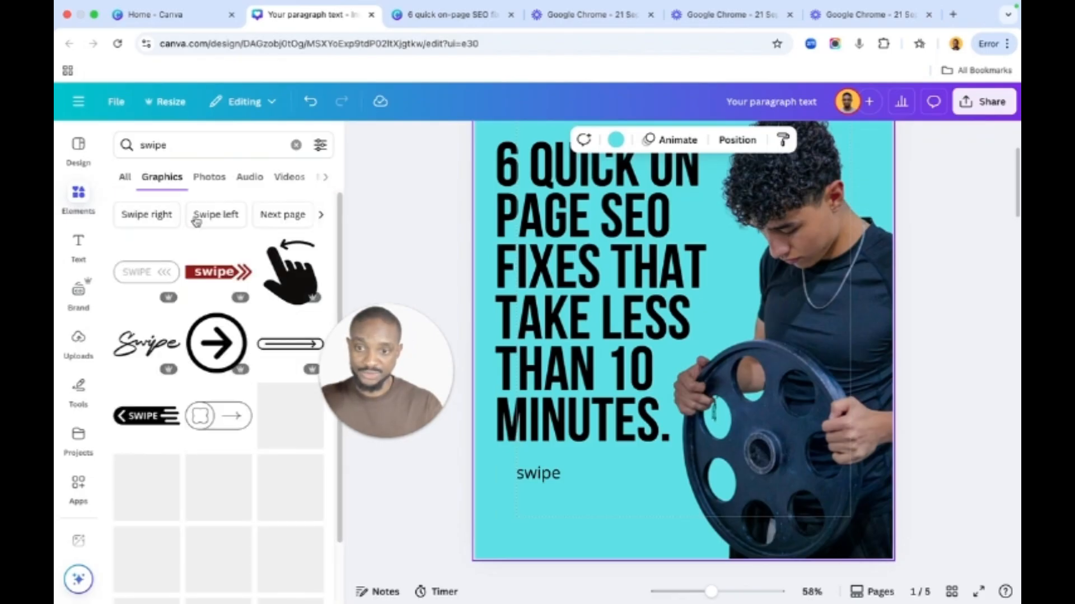
scroll(215, 289, down, 4)
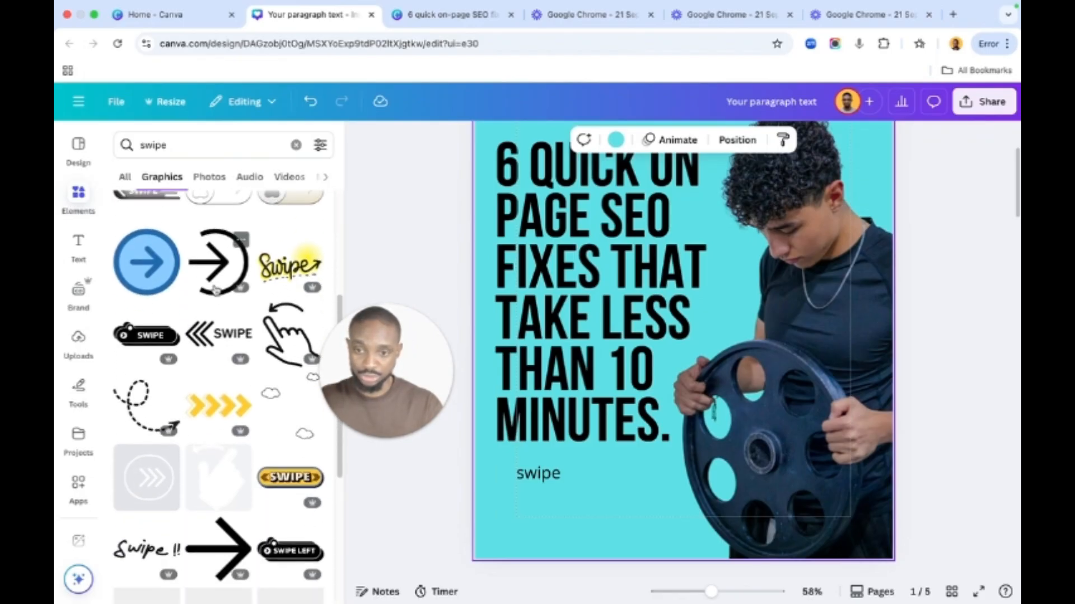
scroll(216, 290, down, 6)
scroll(211, 348, down, 4)
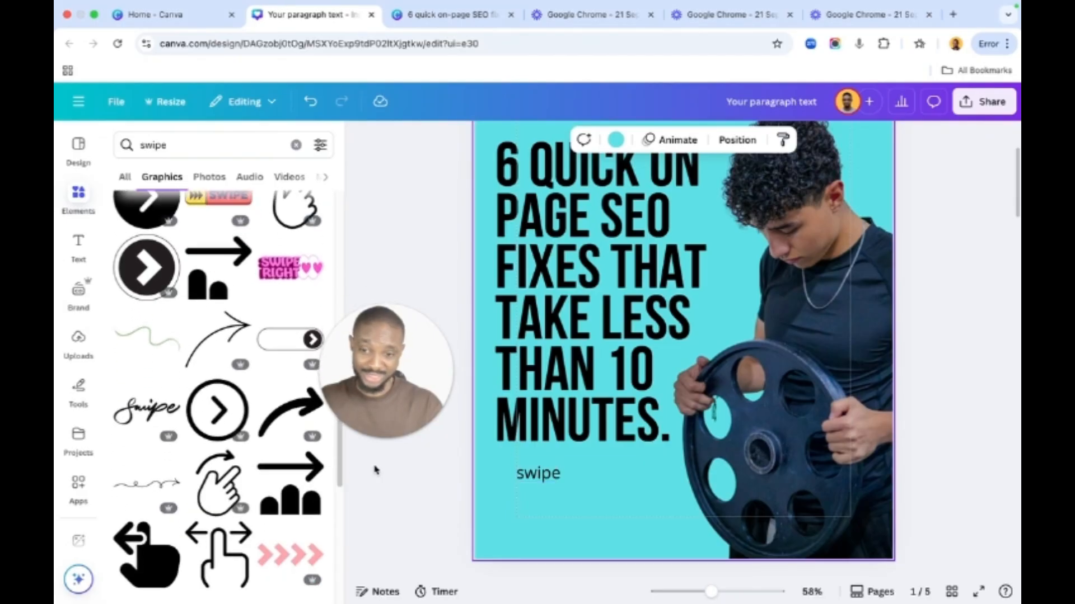
scroll(264, 353, down, 7)
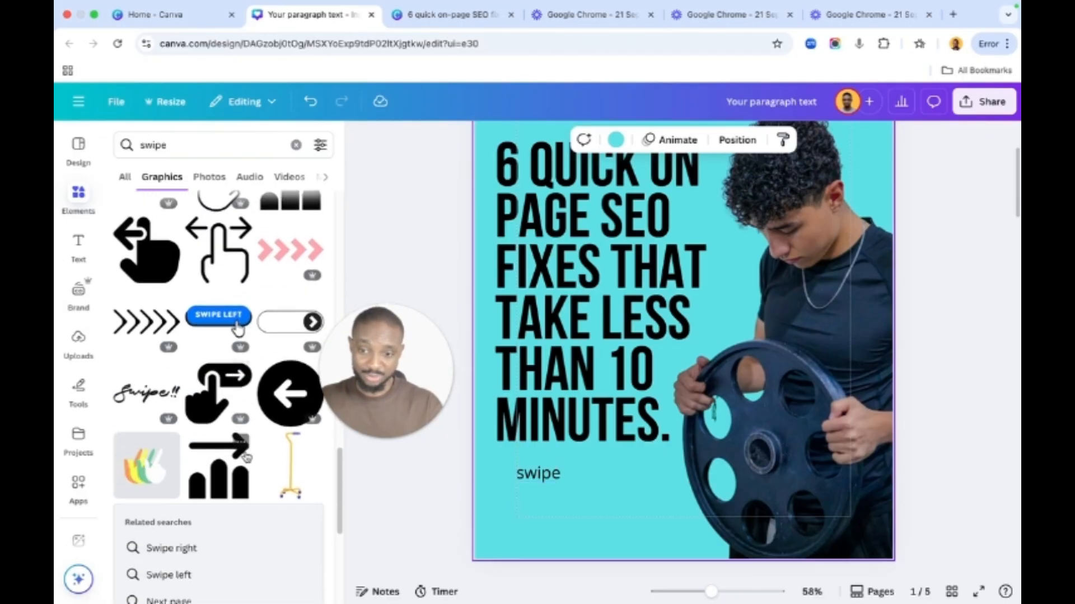
scroll(246, 457, down, 2)
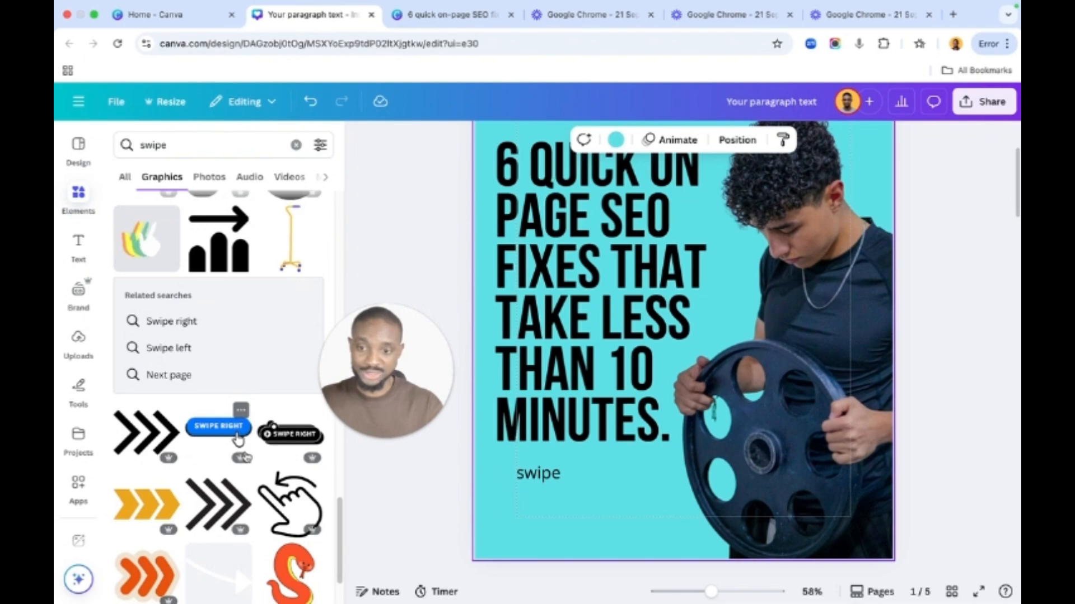
scroll(240, 448, down, 5)
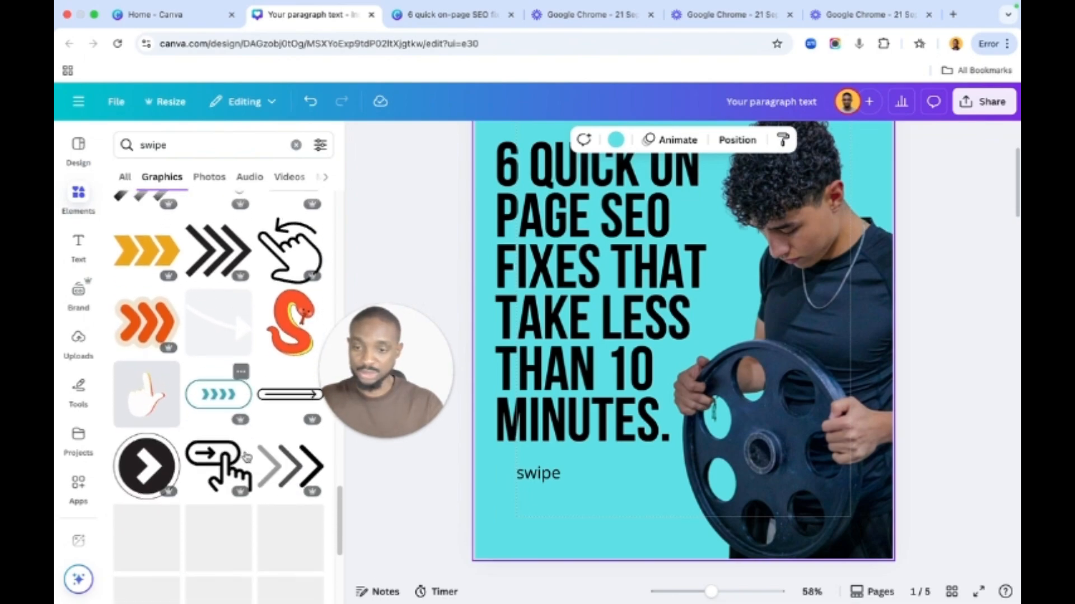
scroll(246, 455, up, 15)
Search the graphics for "carousel" and add the black stacked-squares graphic to page 1
click(173, 142)
double_click(173, 143)
text(car)
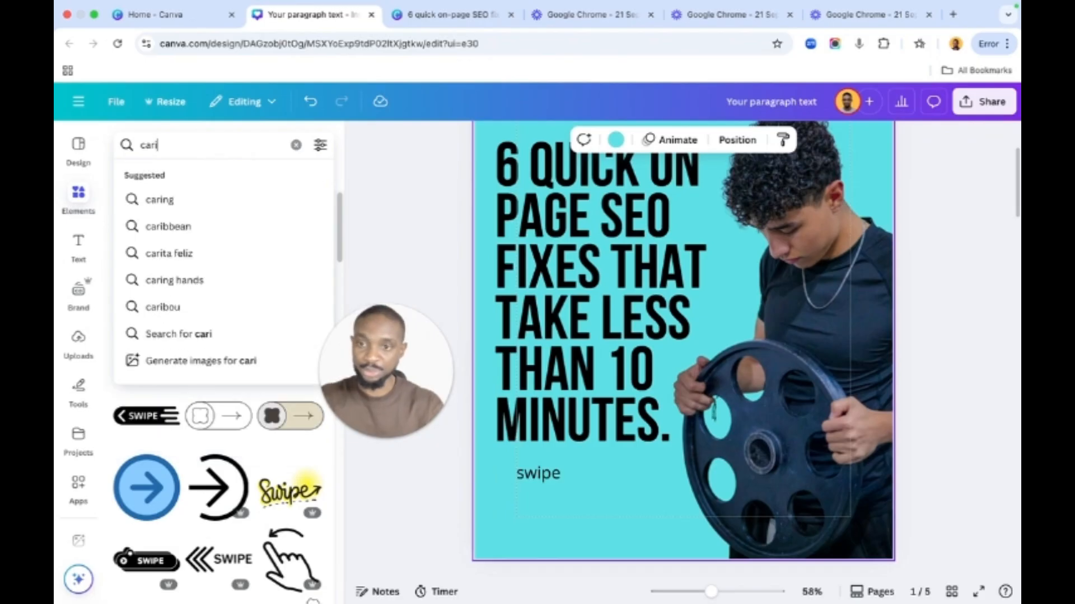
text(ousel)
key(Return)
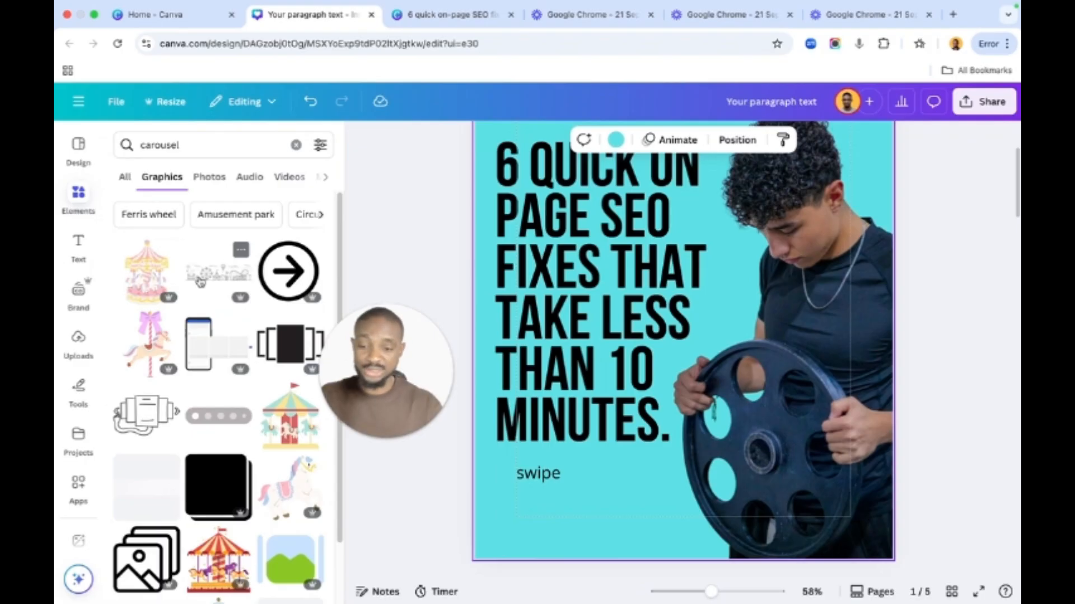
scroll(216, 386, down, 2)
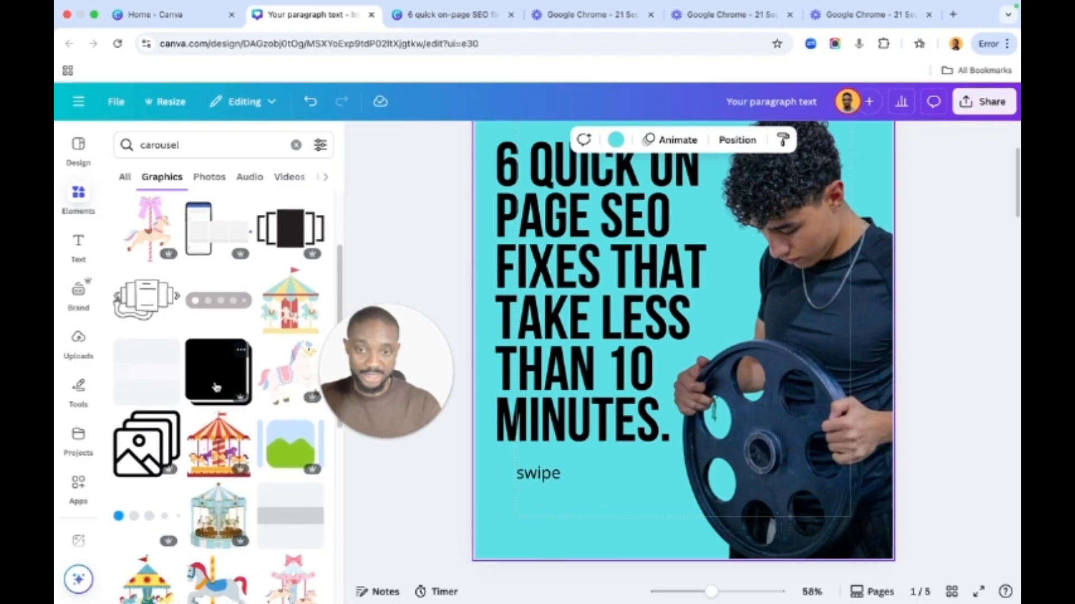
scroll(216, 386, down, 3)
click(216, 232)
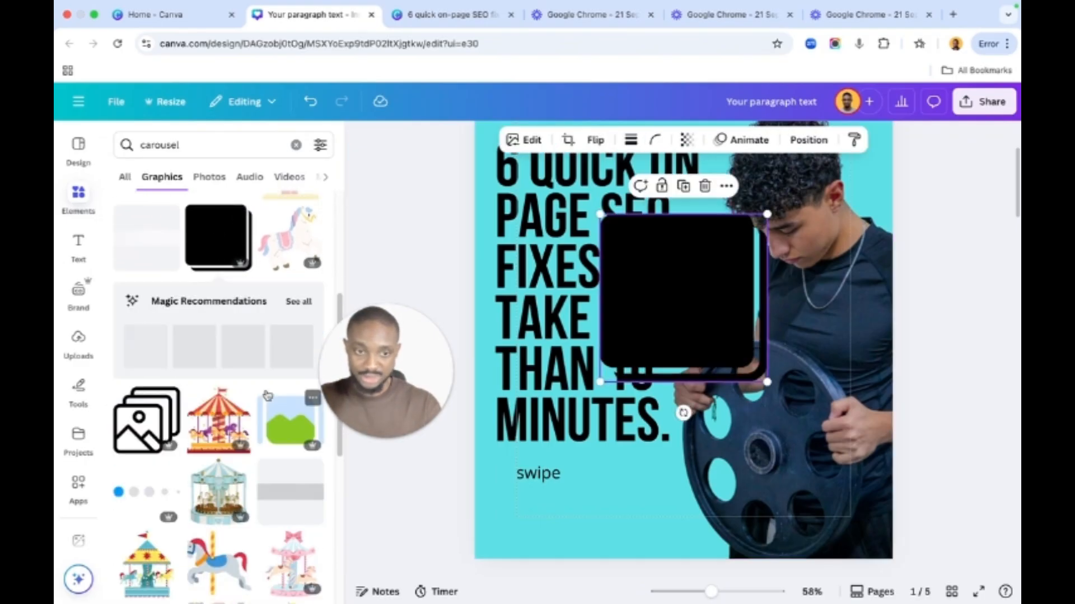
scroll(268, 395, down, 4)
Shrink the stacked-squares graphic to a small icon below the headline and set the "swipe" text directly beside it
drag(702, 334, 648, 386)
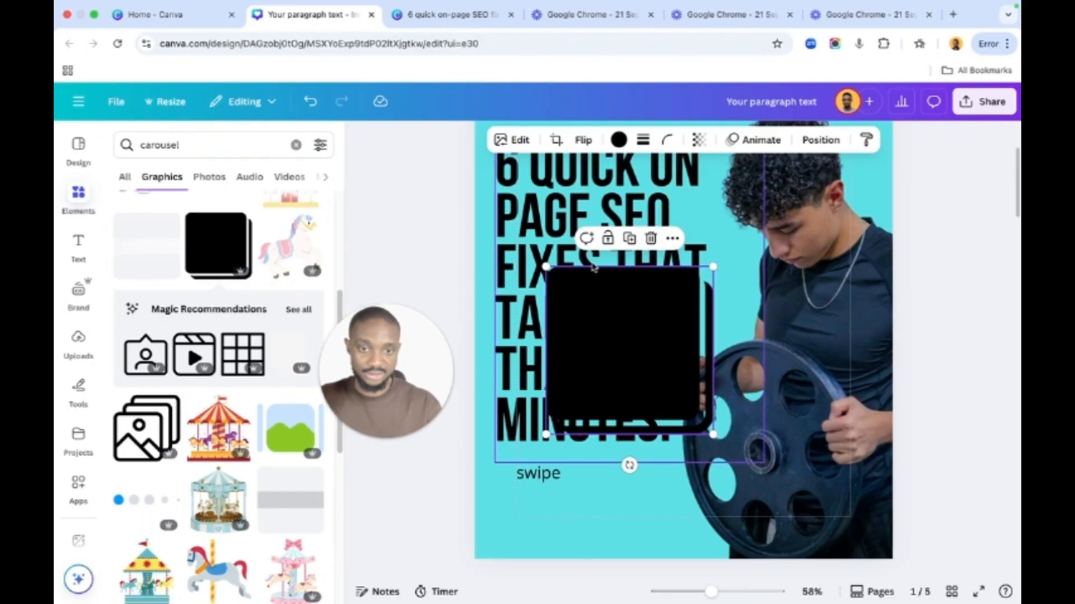
drag(713, 435, 507, 482)
scroll(528, 476, up, 5)
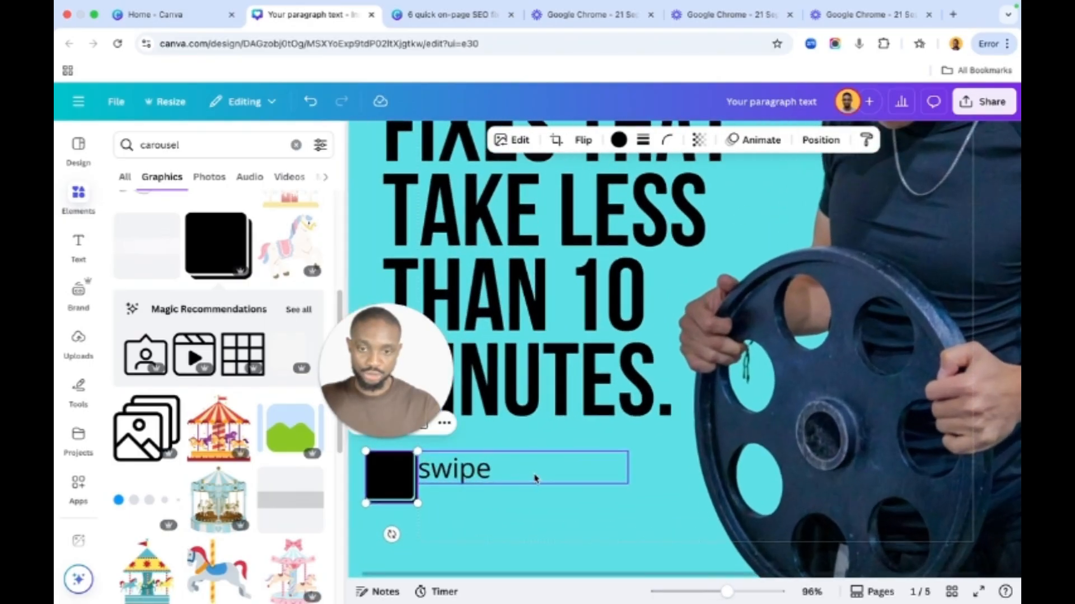
drag(536, 477, 596, 477)
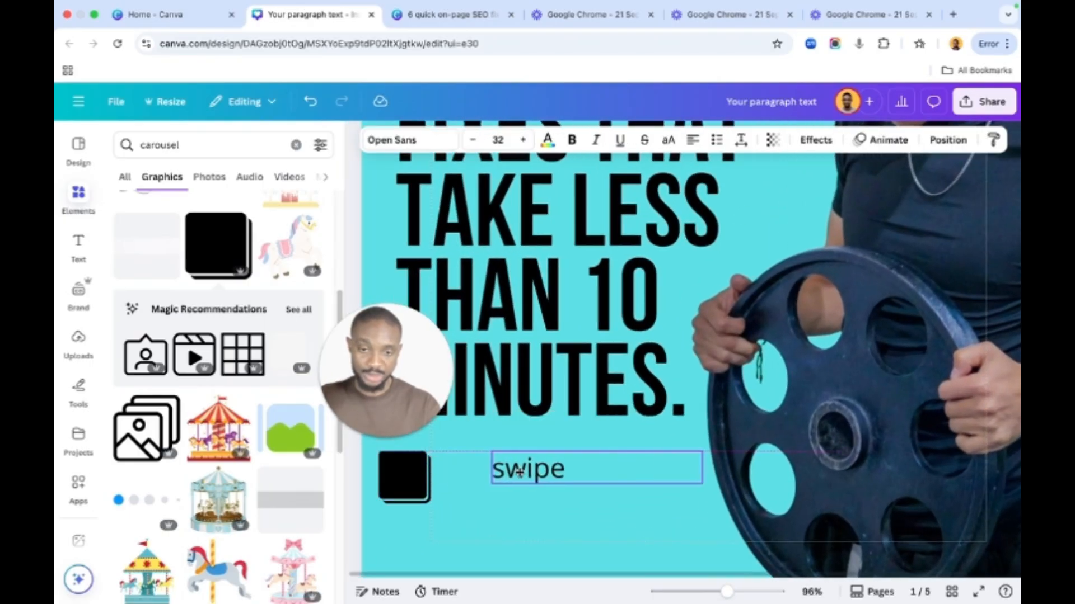
drag(422, 479, 447, 482)
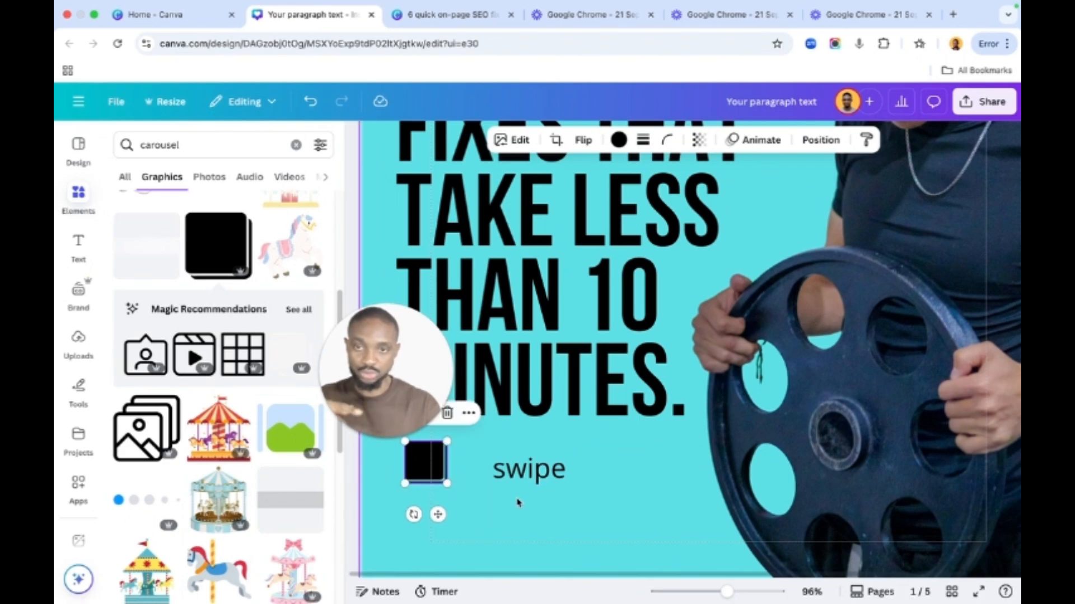
click(516, 502)
drag(549, 476, 508, 471)
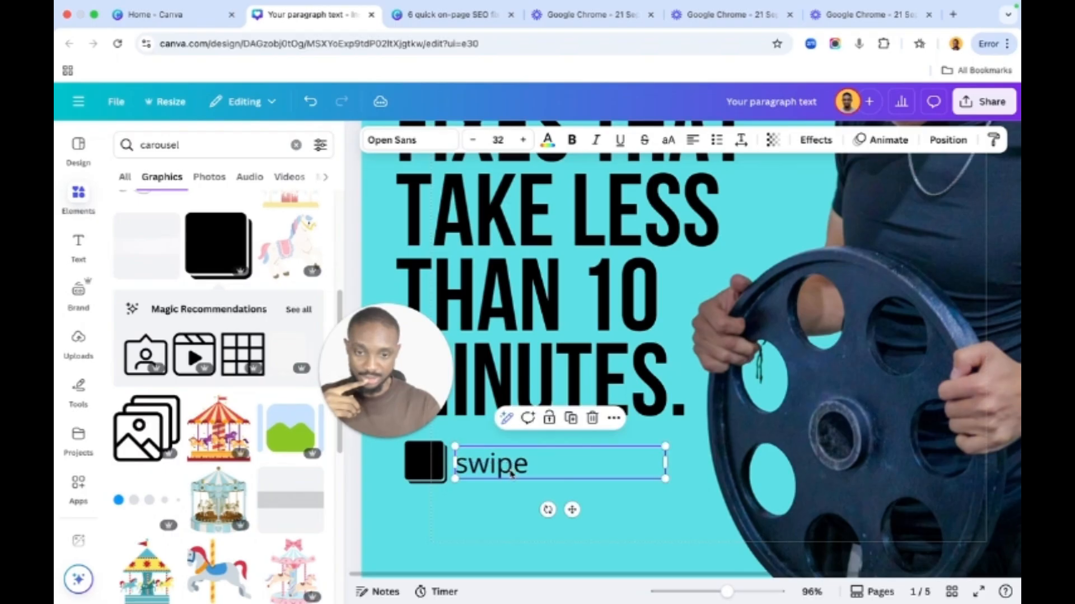
click(536, 514)
Move the stacked-squares icon and "swipe" text together lower on the cover, flush with the headline's left edge
scroll(536, 511, down, 5)
drag(602, 511, 570, 501)
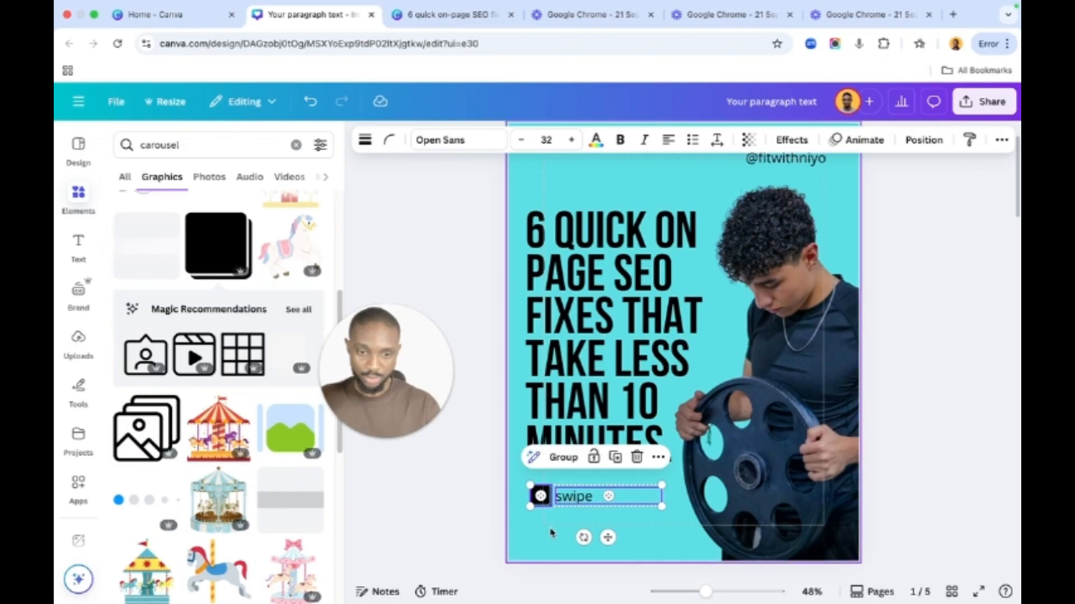
click(551, 532)
scroll(551, 532, down, 2)
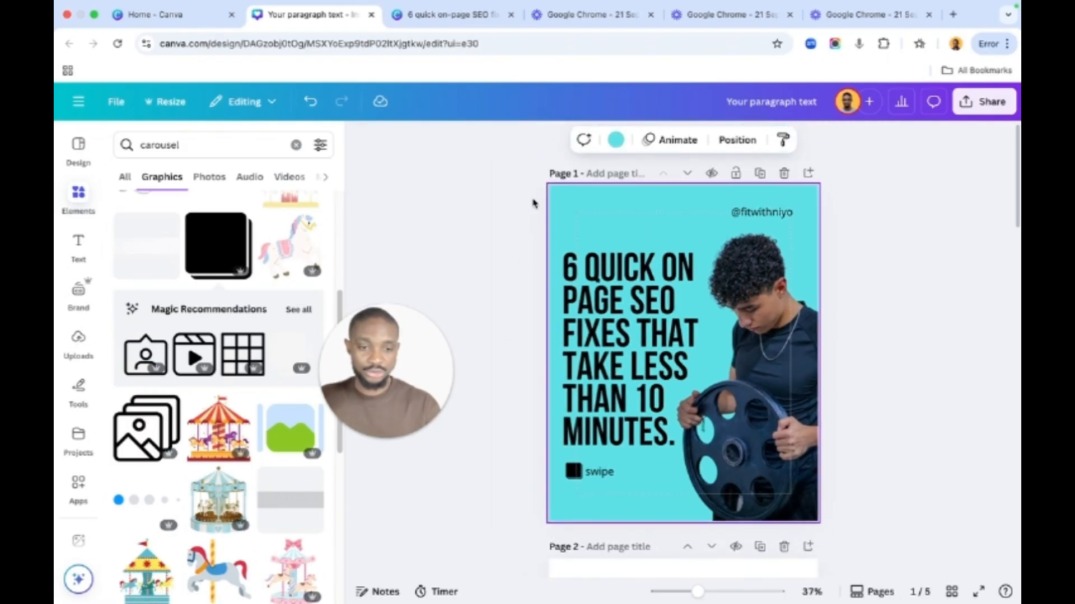
drag(532, 203, 644, 399)
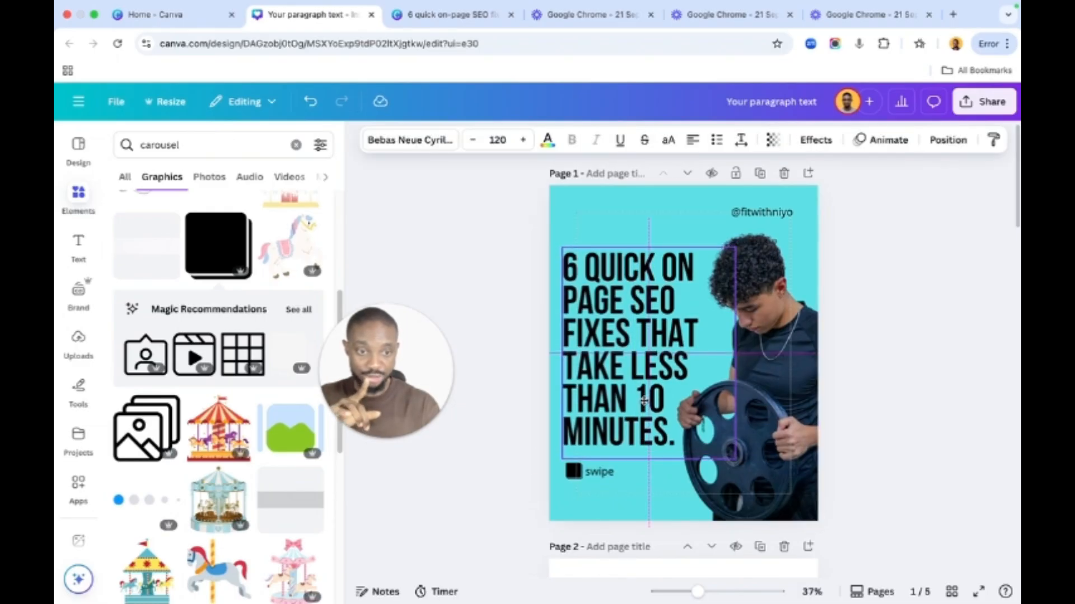
drag(643, 401, 644, 401)
click(614, 484)
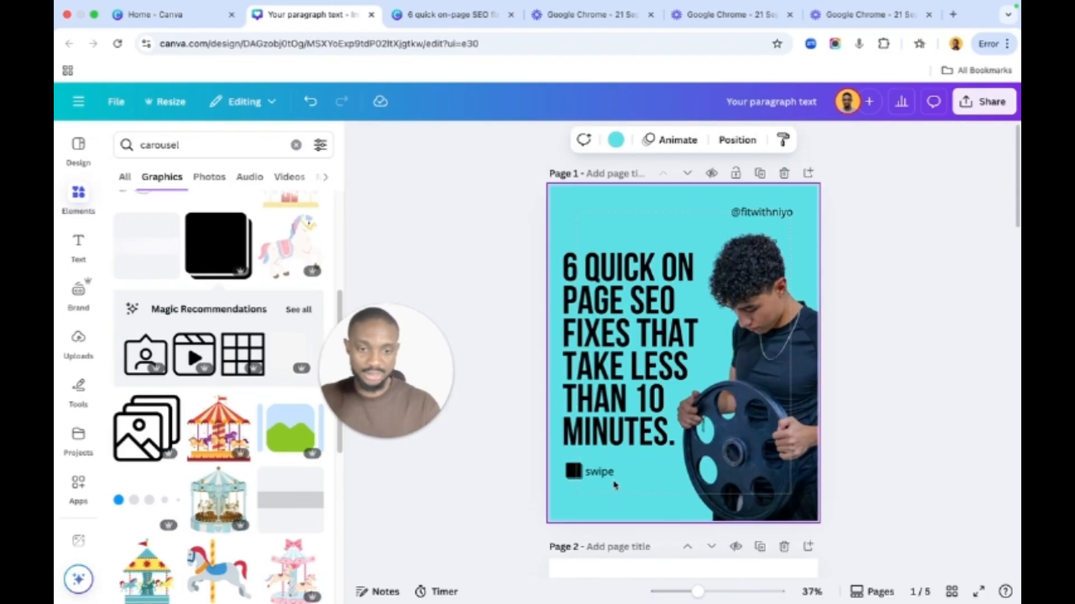
drag(631, 493, 597, 498)
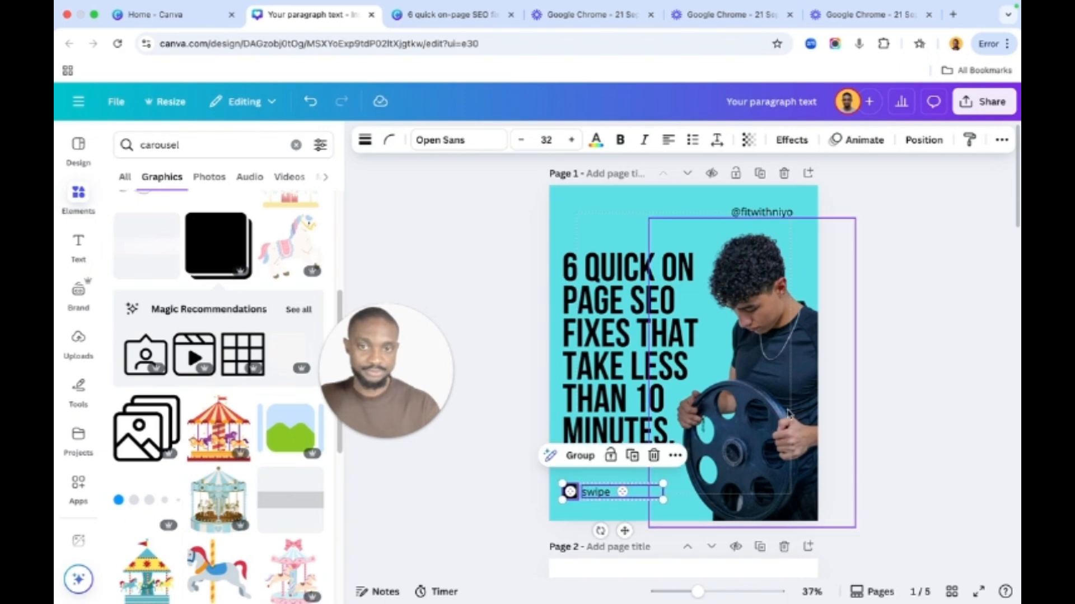
click(876, 385)
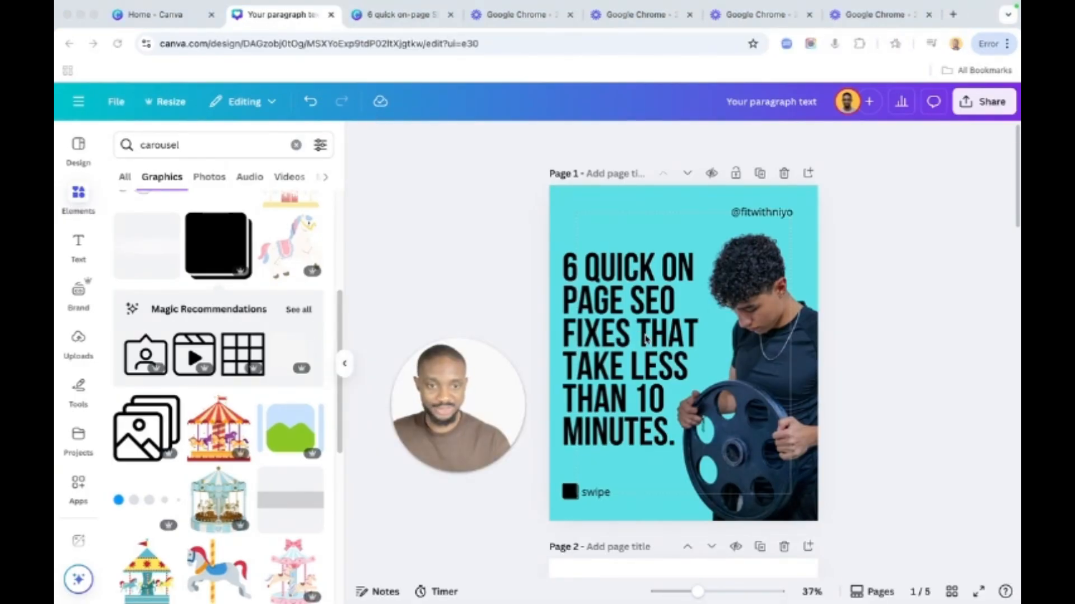
click(646, 339)
click(647, 339)
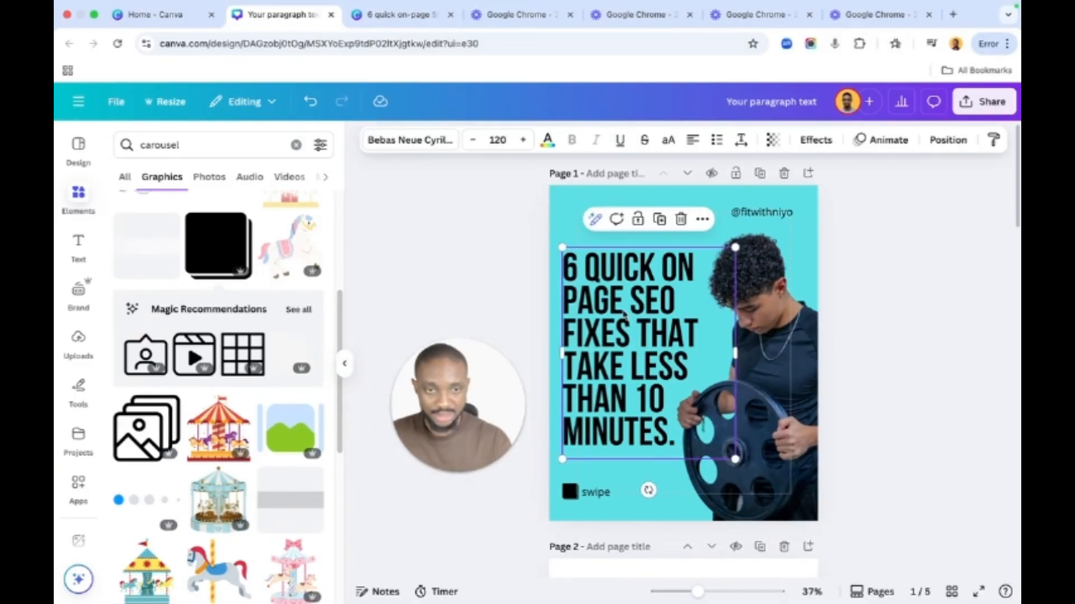
click(471, 235)
Switch to the finished "6 quick on-page SEO fixes" design and crop the cover photo's left side so its frame clears the SWIPE button
click(401, 15)
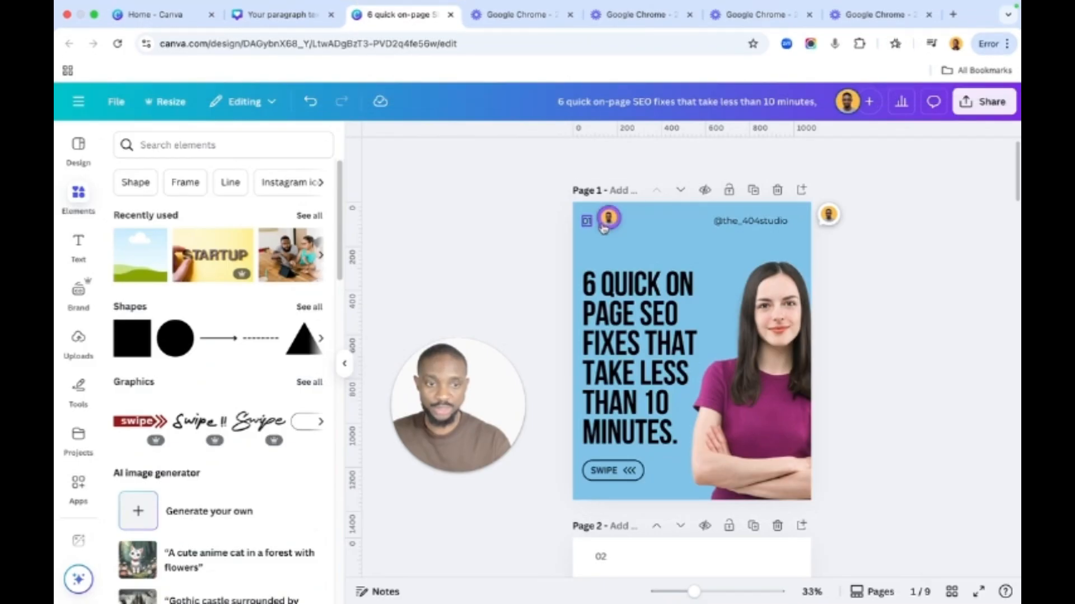
scroll(658, 311, up, 2)
scroll(635, 496, down, 1)
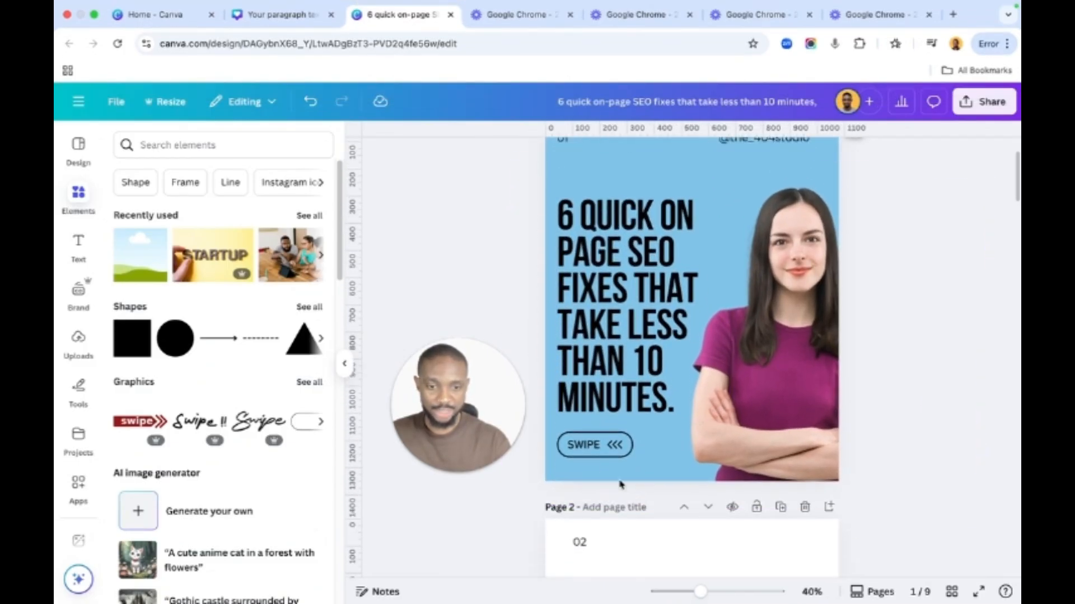
click(614, 446)
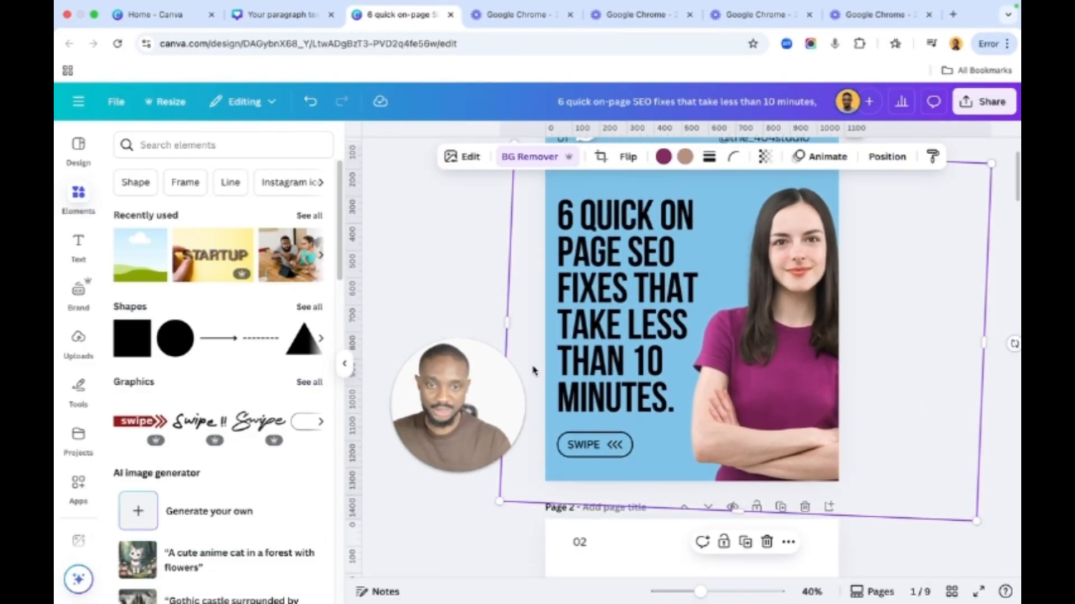
drag(507, 330, 677, 330)
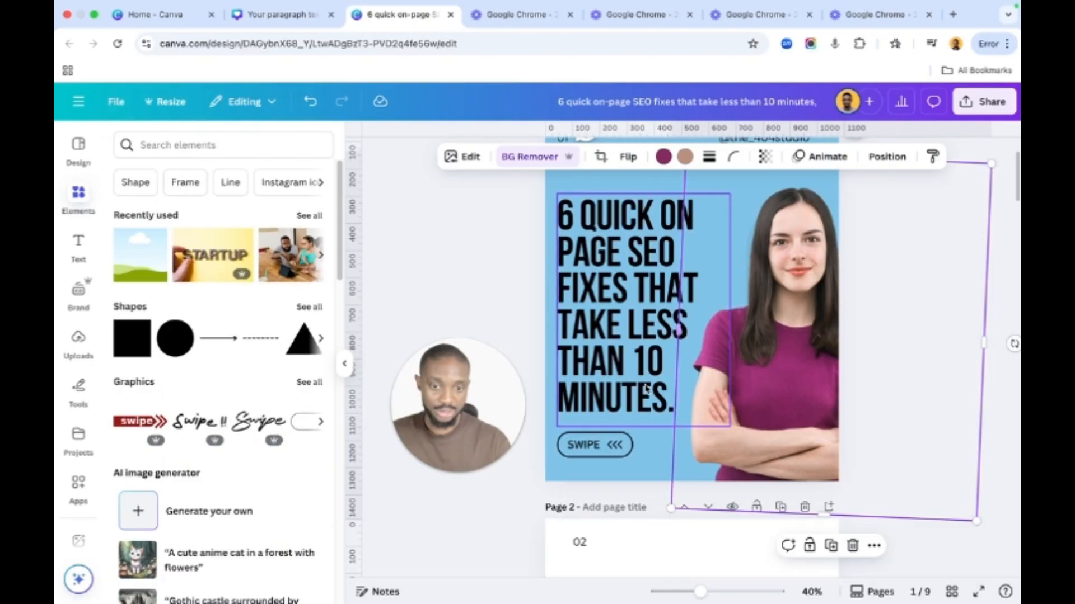
click(615, 445)
click(645, 463)
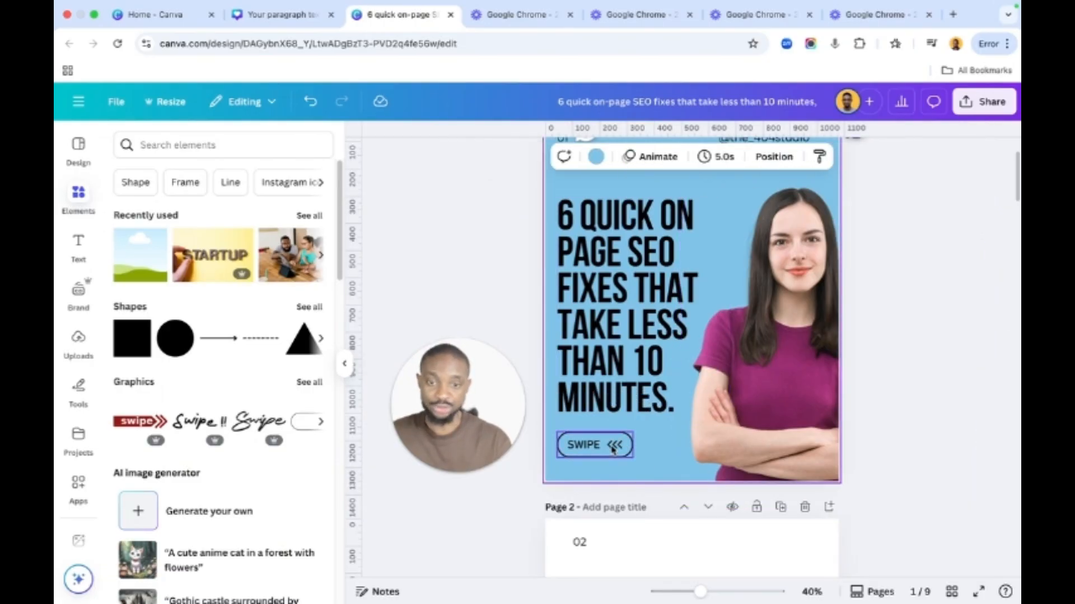
Return to the new carousel design and move the icon and "swipe" text together up to just below the headline
click(298, 17)
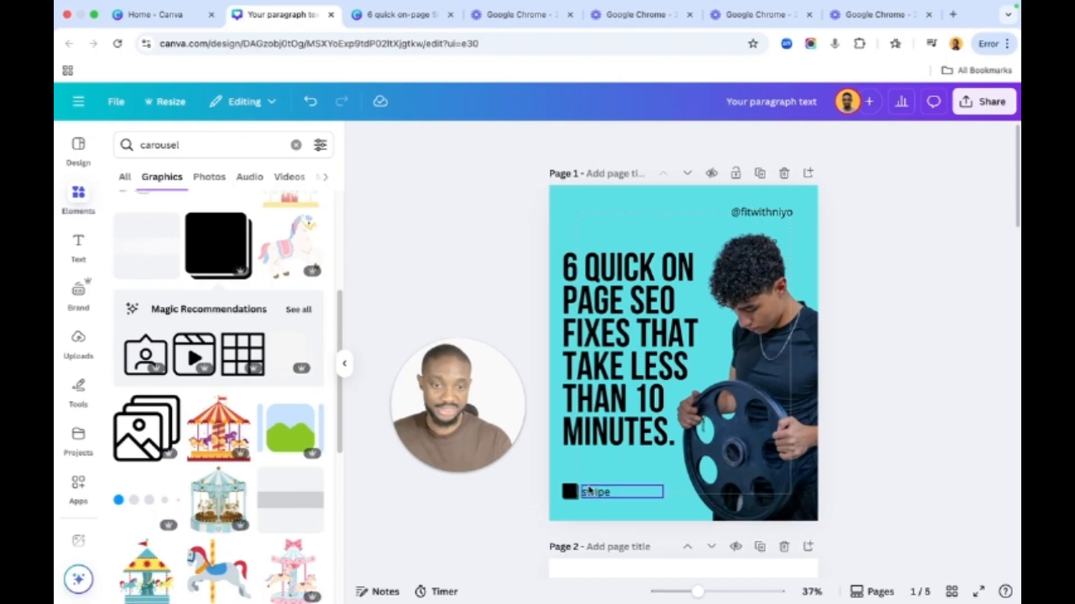
click(589, 493)
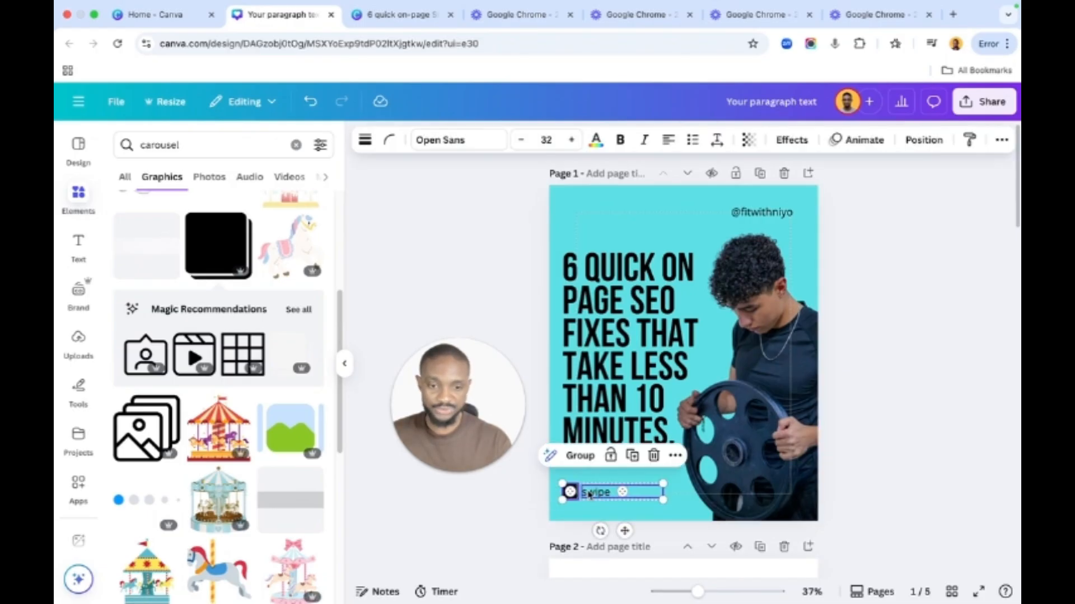
drag(592, 492, 594, 467)
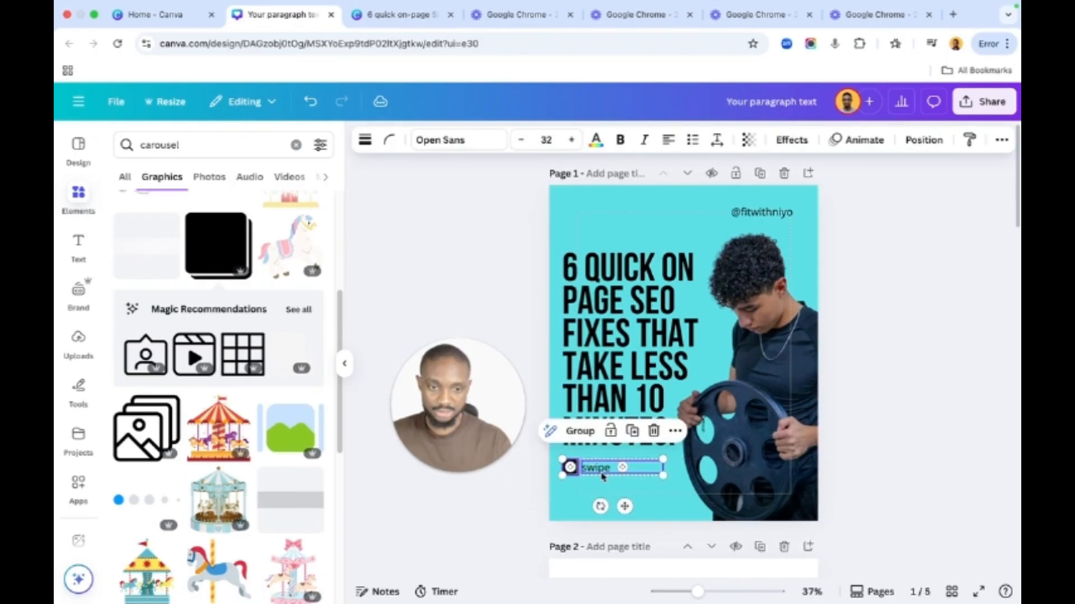
click(635, 500)
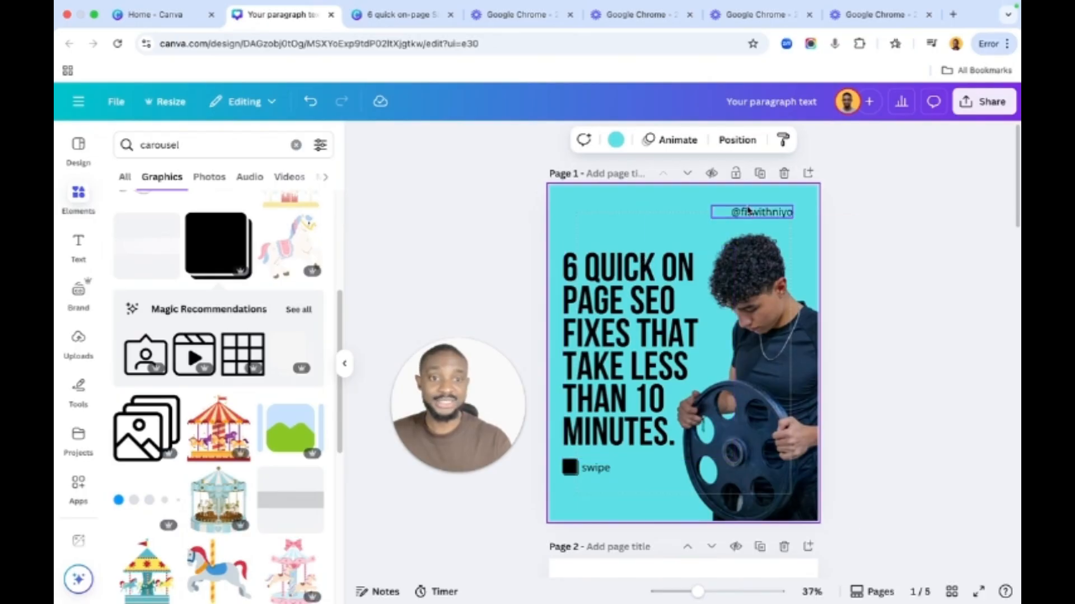
Add a text box reading "01" above the headline on page 1 as the page number
click(757, 212)
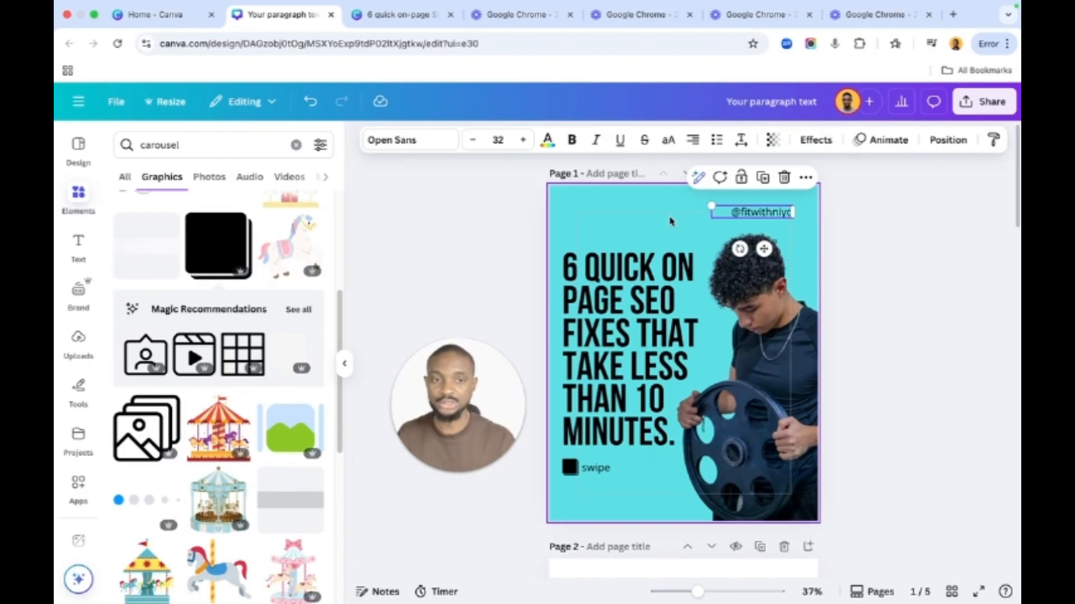
click(812, 210)
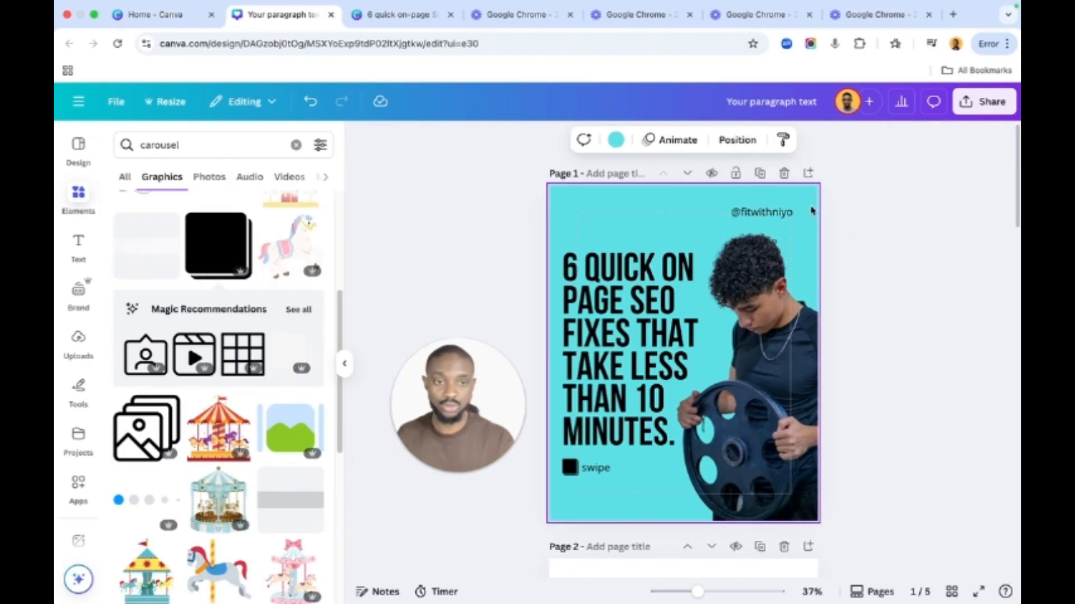
click(771, 215)
click(653, 215)
key(t)
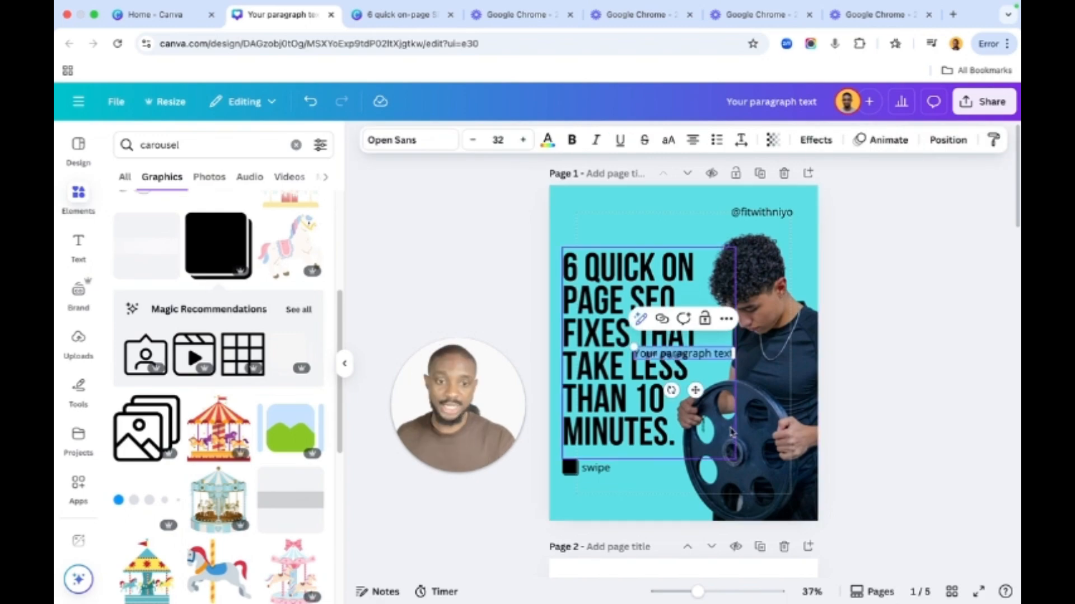
drag(701, 390, 631, 257)
text(01)
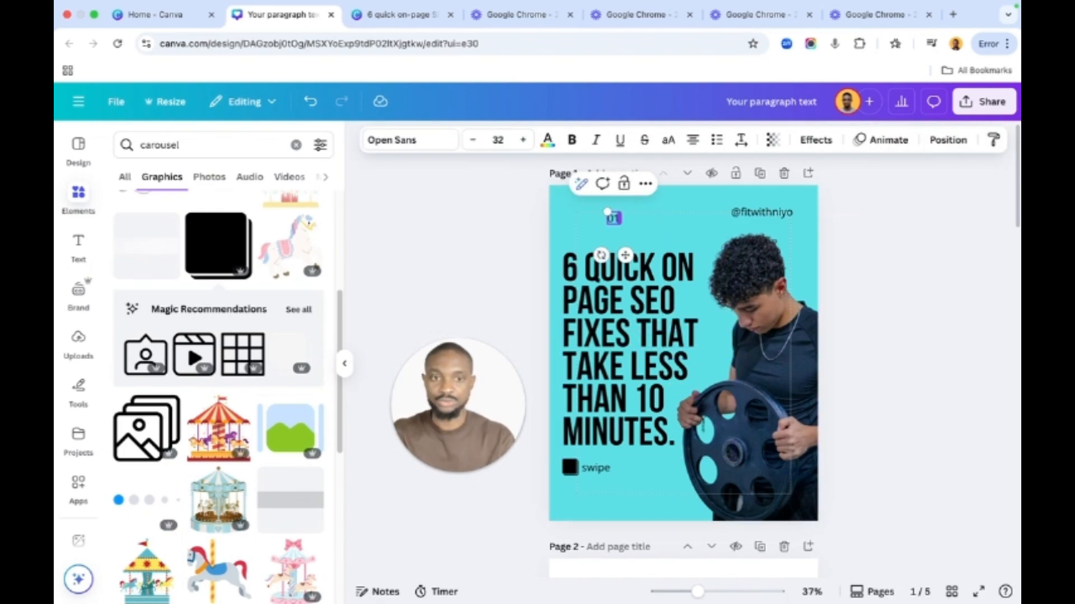
Align the "01" page number with the headline's left edge and level with the handle
click(656, 212)
click(613, 218)
drag(625, 253, 579, 251)
click(611, 243)
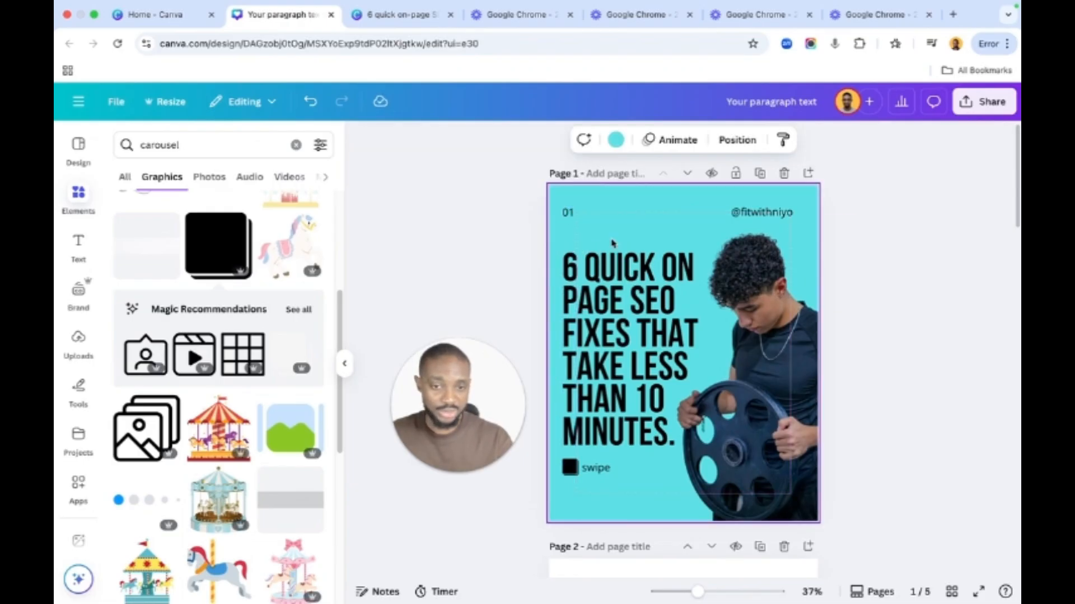
scroll(613, 243, up, 5)
scroll(612, 243, up, 1)
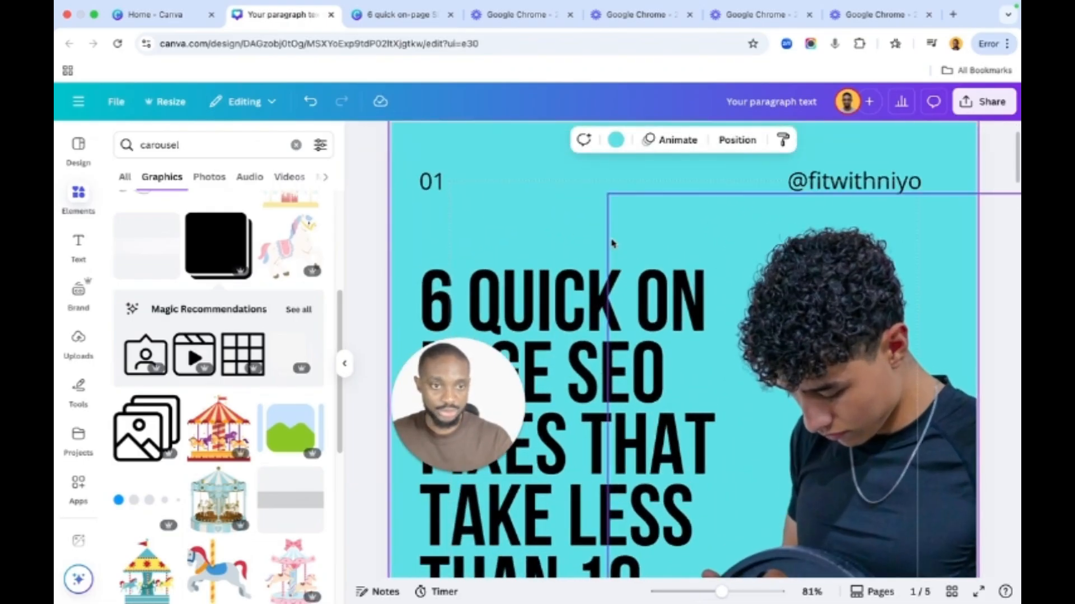
scroll(612, 243, down, 6)
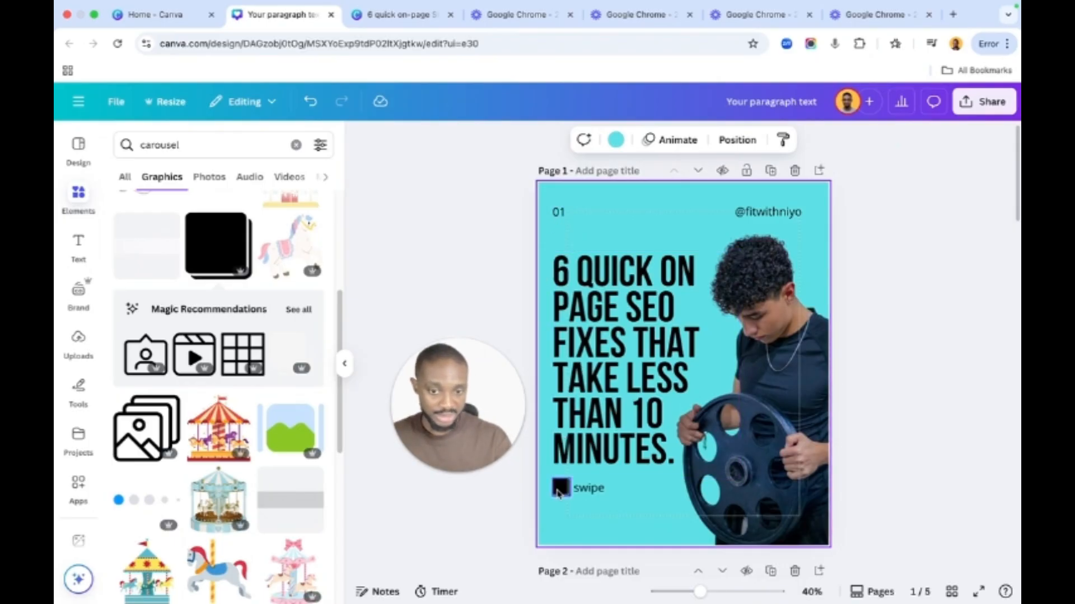
click(558, 213)
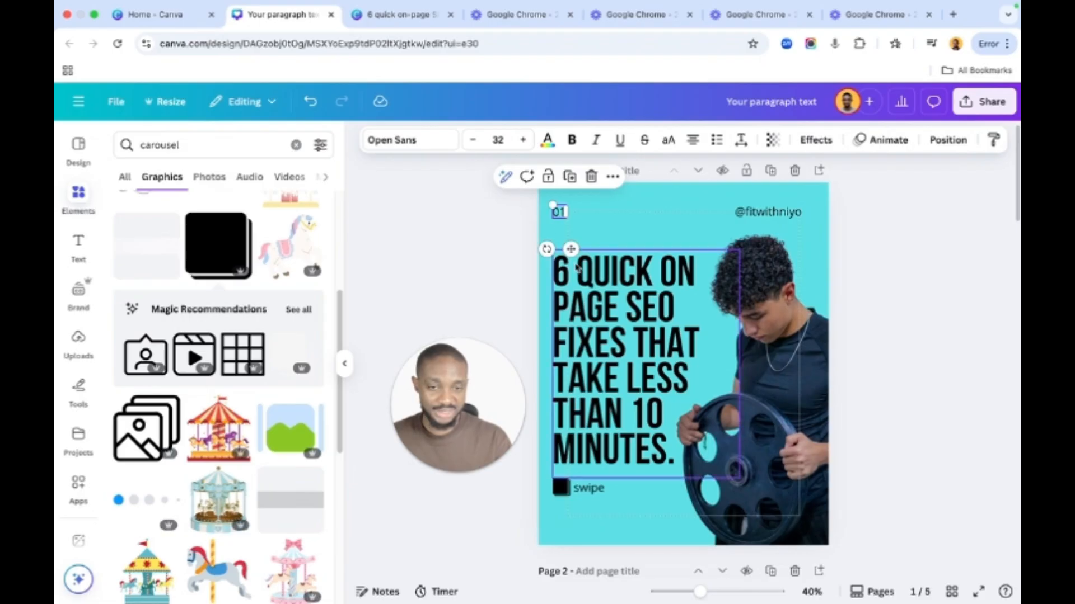
mouse_move(570, 249)
mouse_down()
mouse_move(601, 253)
mouse_move(571, 255)
mouse_up()
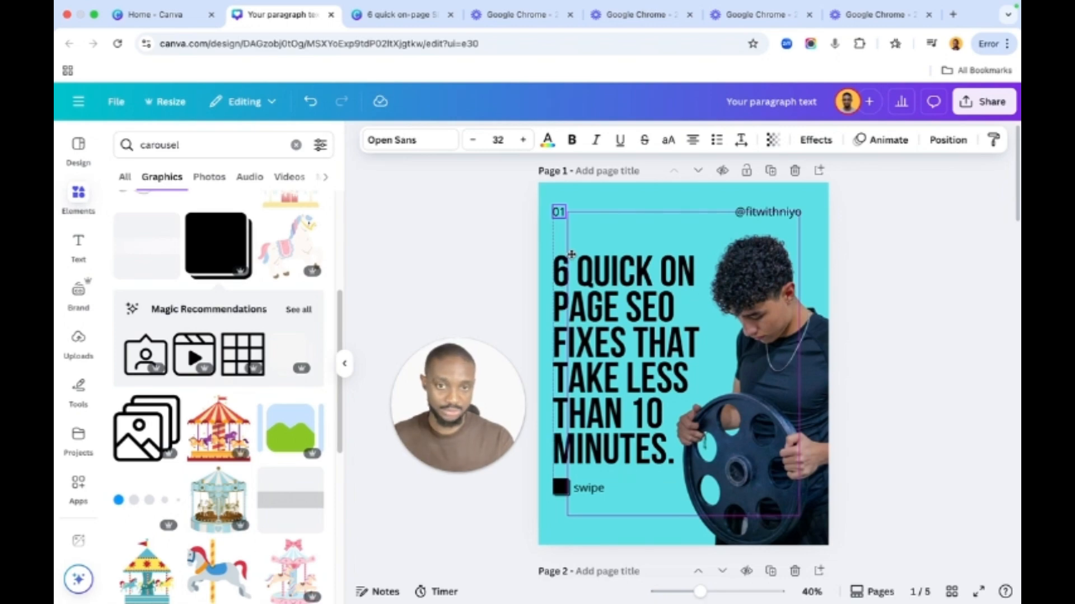
click(617, 234)
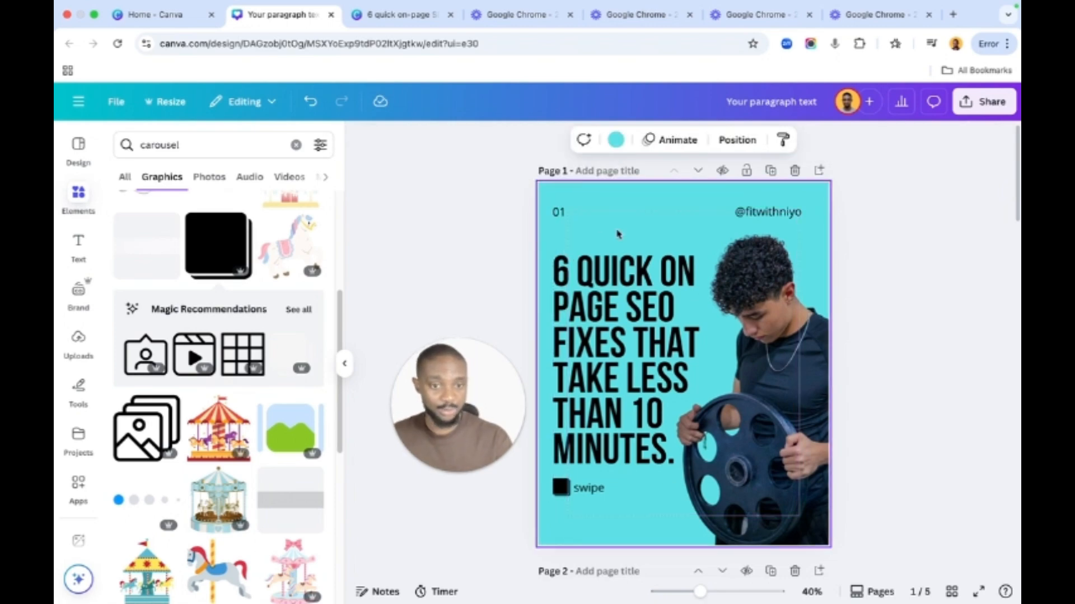
scroll(705, 257, down, 2)
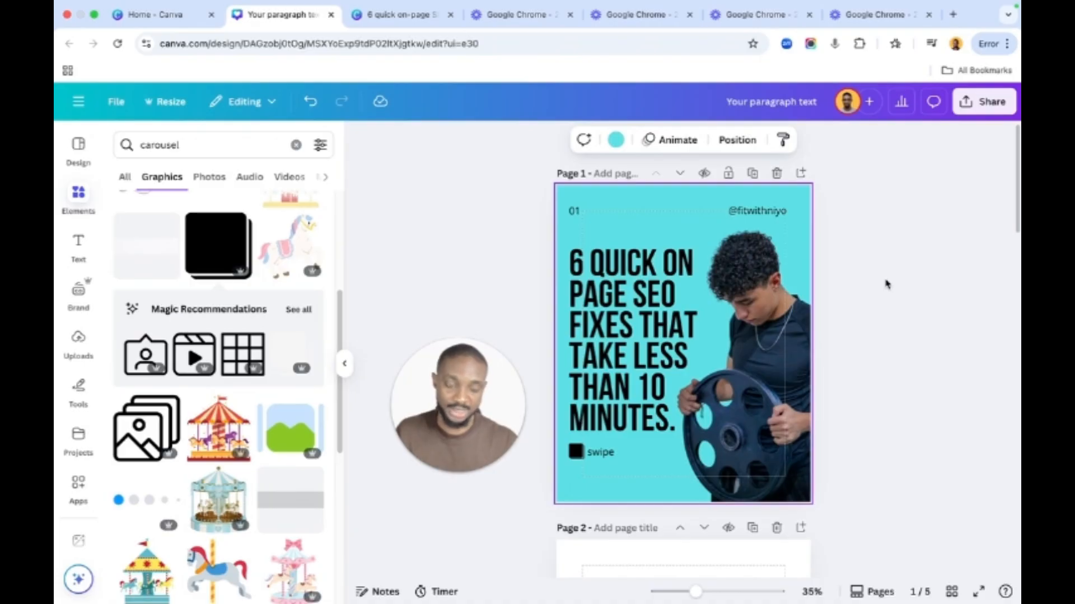
scroll(880, 289, down, 2)
scroll(880, 289, up, 2)
scroll(881, 289, up, 1)
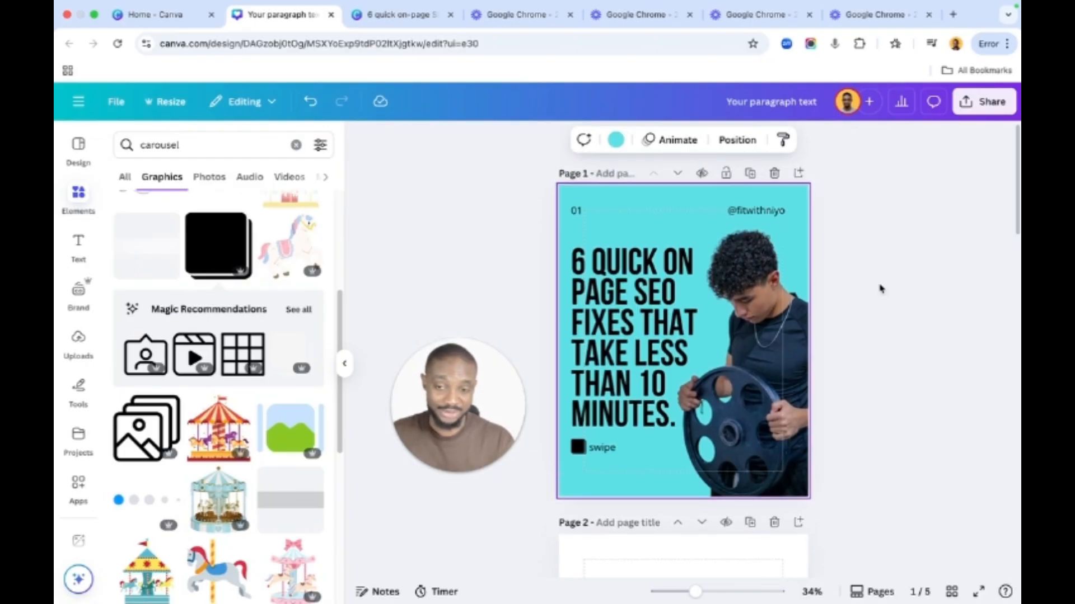
scroll(880, 289, down, 1)
scroll(880, 289, up, 1)
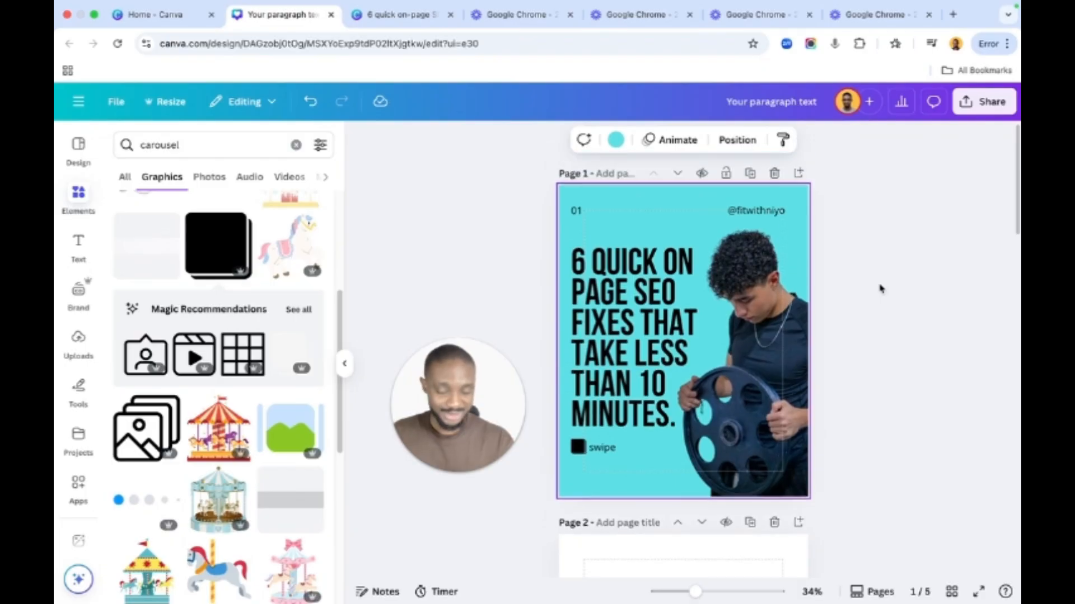
scroll(880, 288, down, 1)
scroll(879, 285, up, 1)
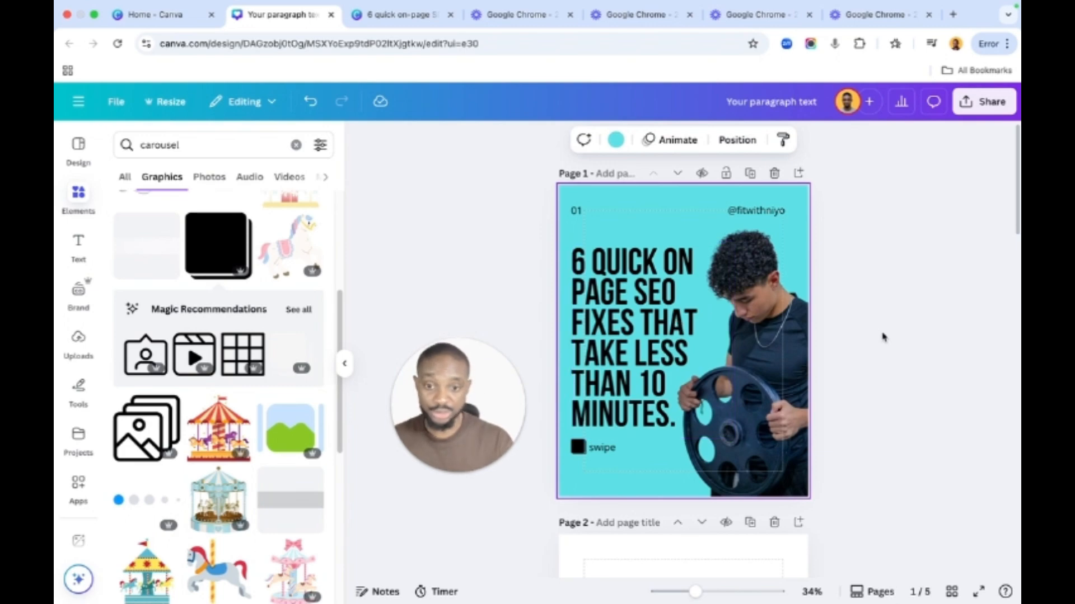
scroll(883, 337, down, 1)
scroll(883, 337, up, 1)
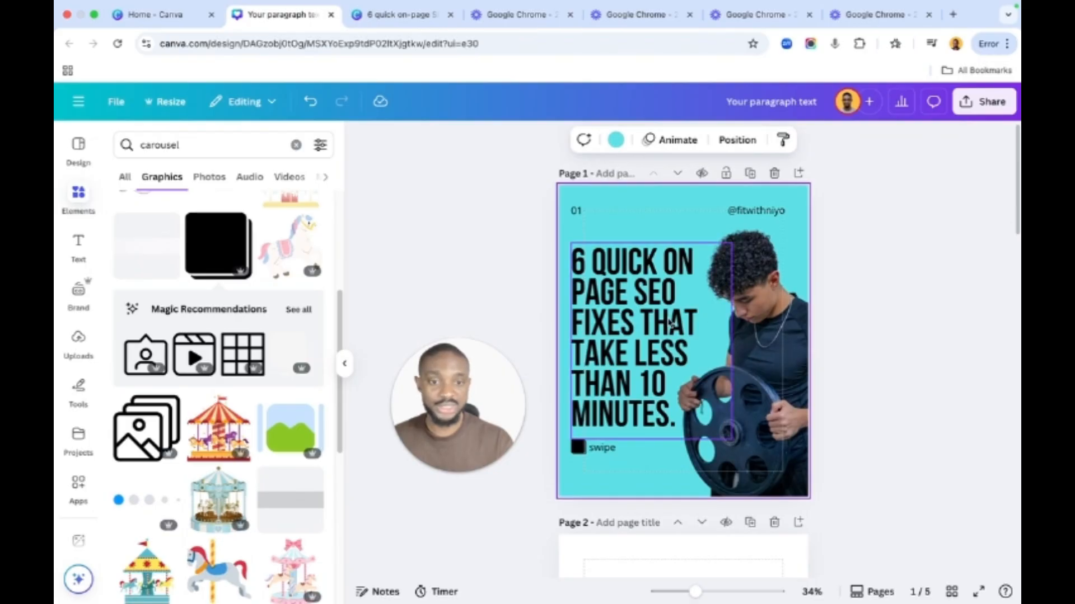
Examine the layout of page 2 in the finished reference carousel, and return to the cover page of the new design
scroll(620, 350, down, 5)
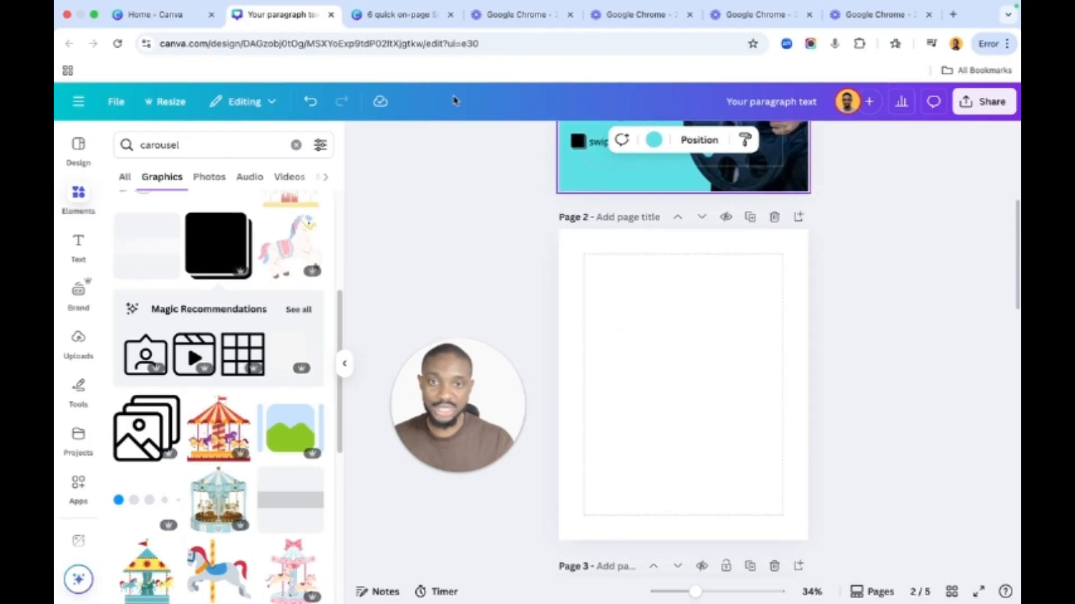
click(401, 16)
scroll(549, 242, down, 1)
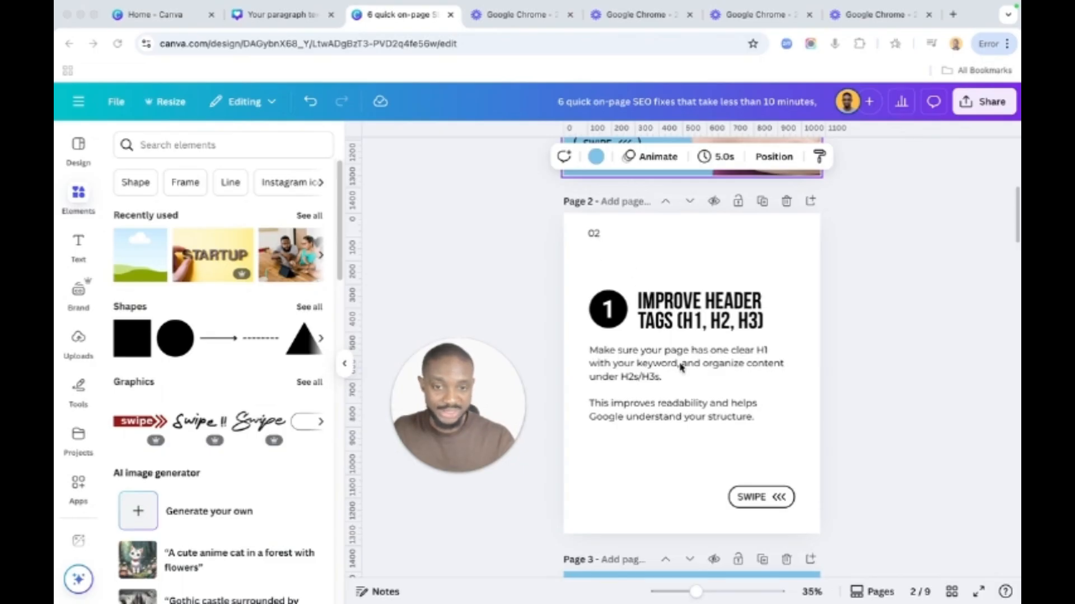
click(296, 22)
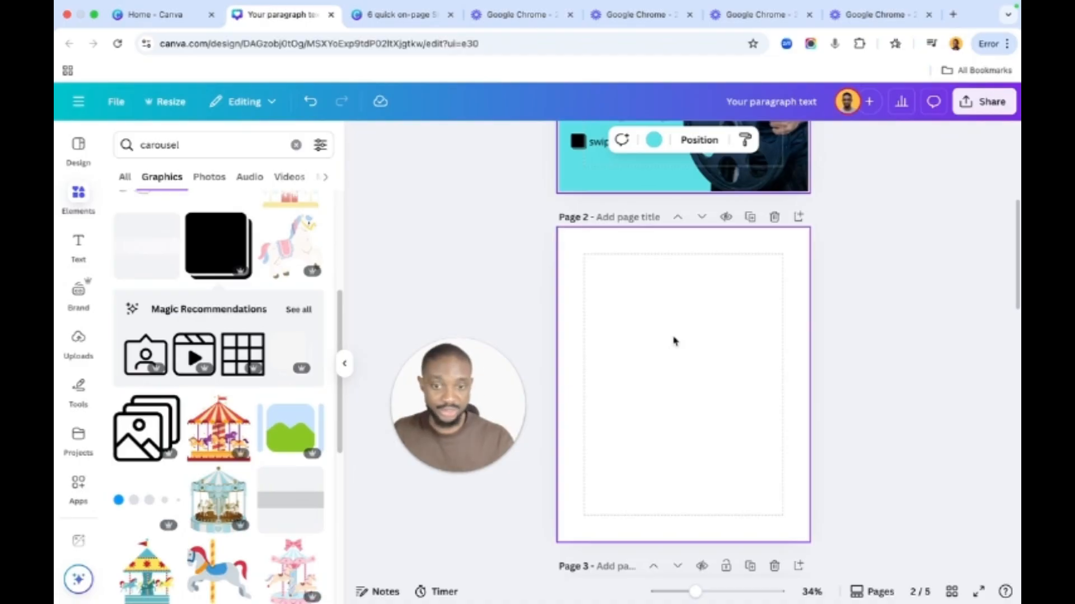
scroll(674, 340, up, 5)
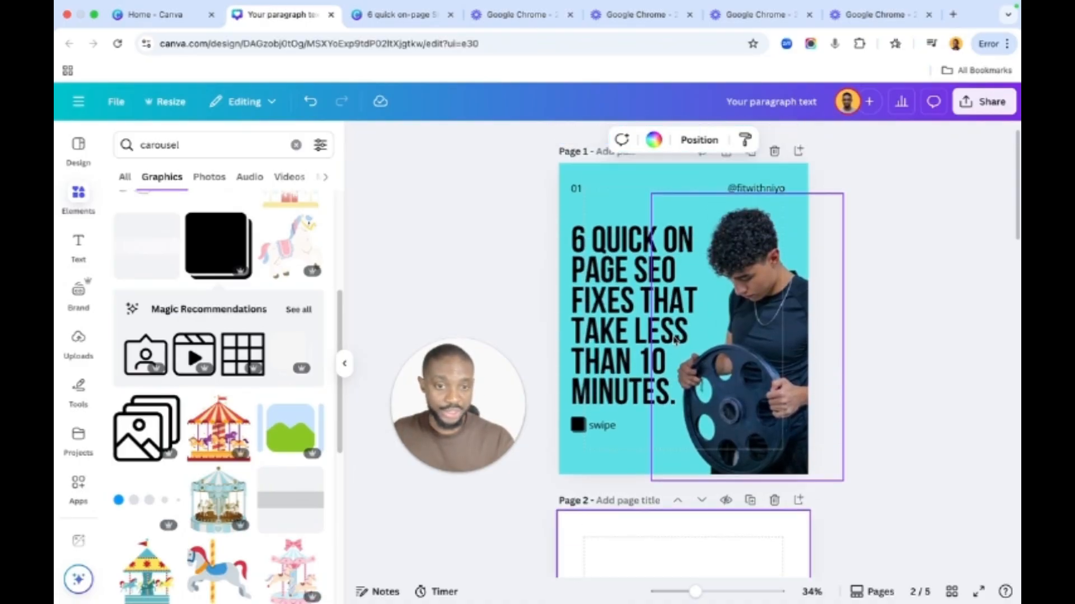
Copy the cover headline onto page 2 and shift it right so it sits inside the page margins
click(633, 322)
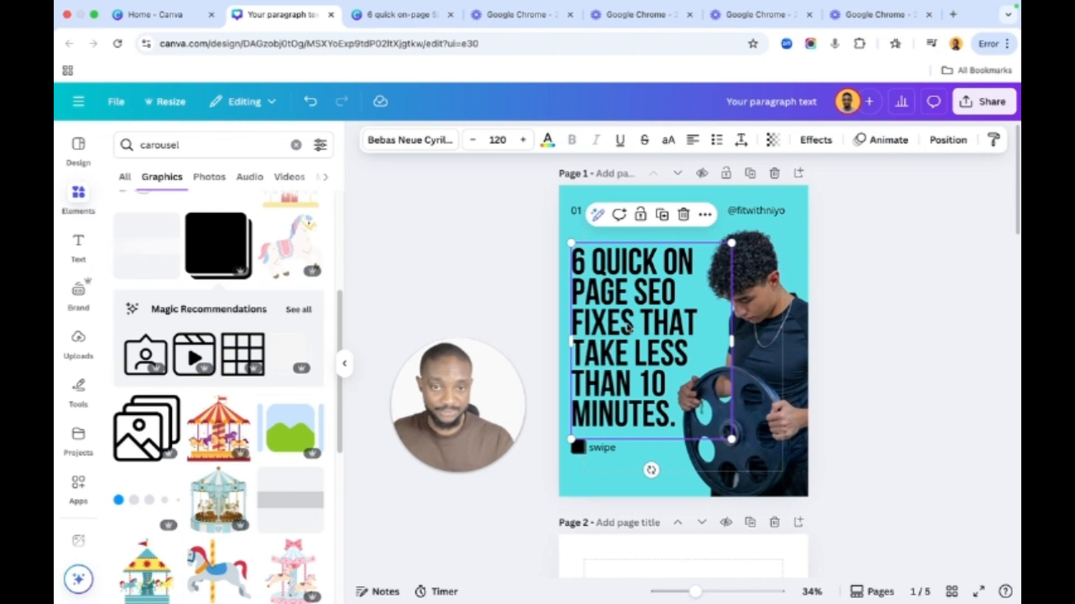
click(758, 216)
click(646, 271)
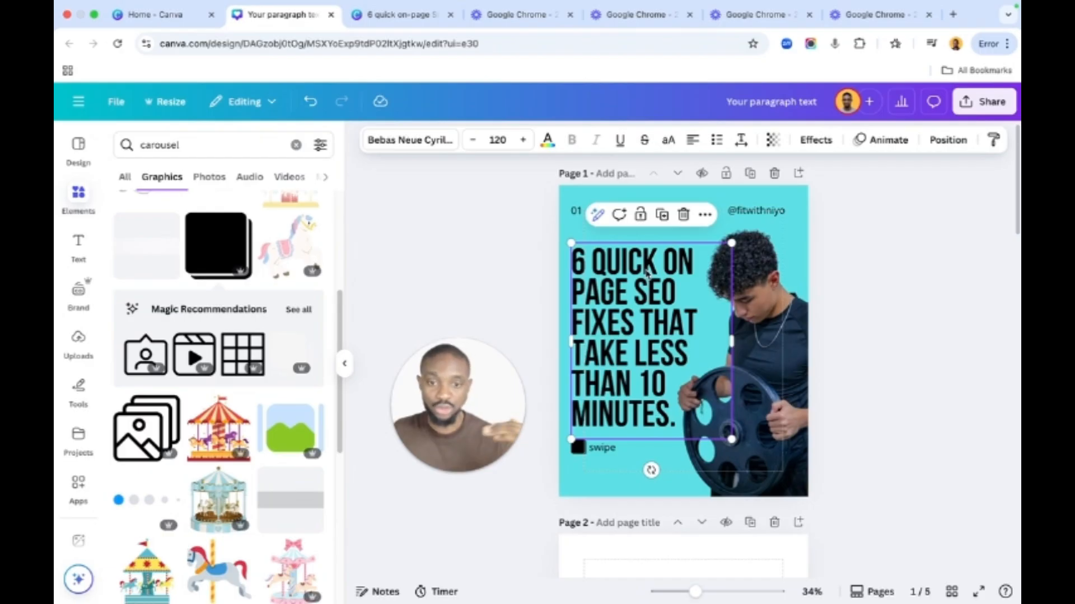
click(959, 277)
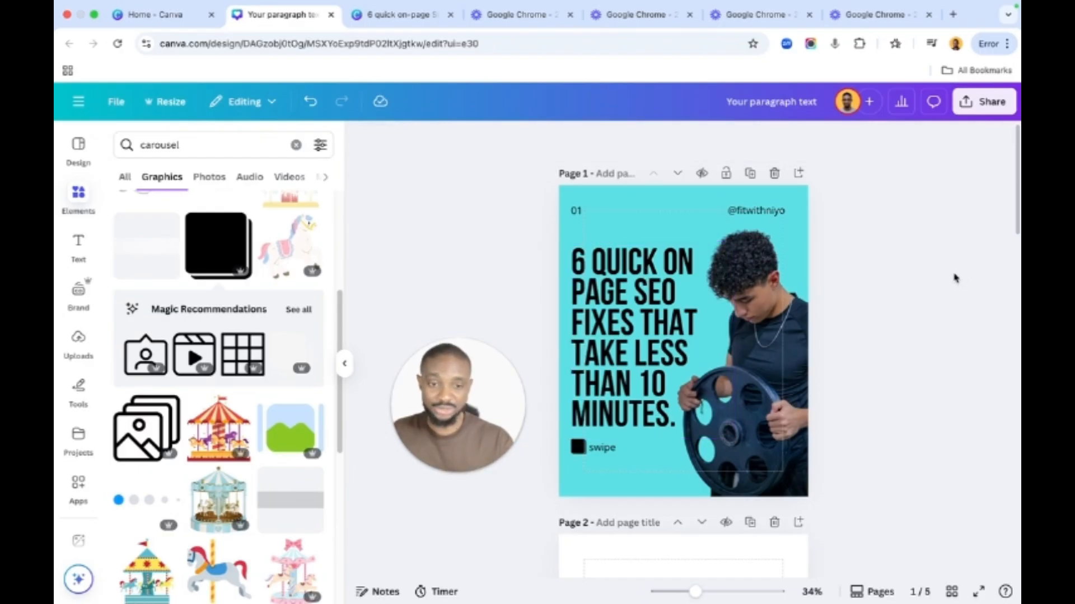
click(684, 333)
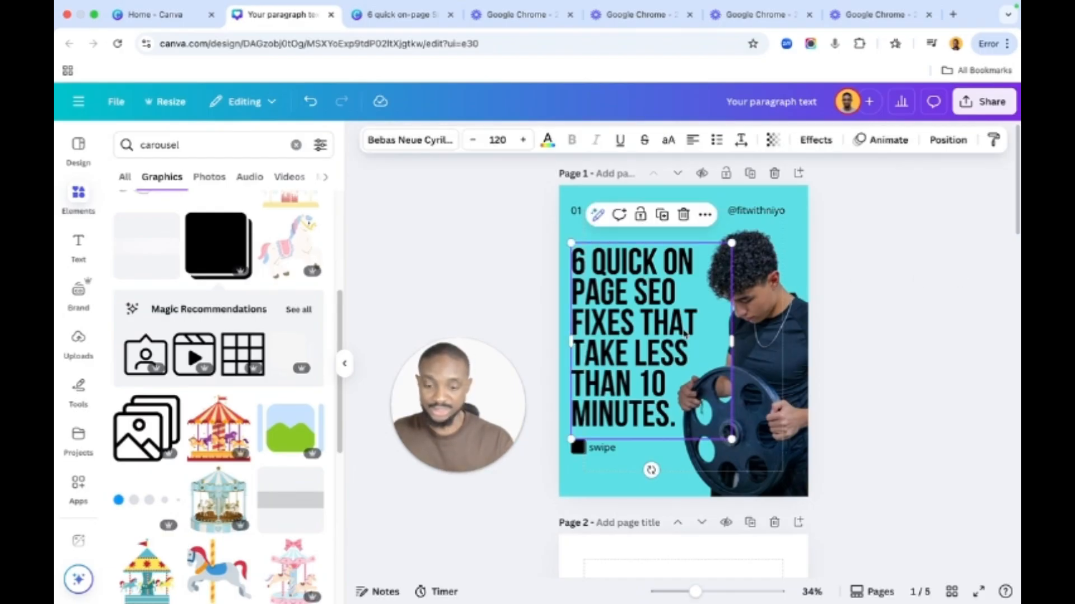
scroll(684, 333, down, 5)
click(655, 380)
key(ctrl+v)
click(825, 377)
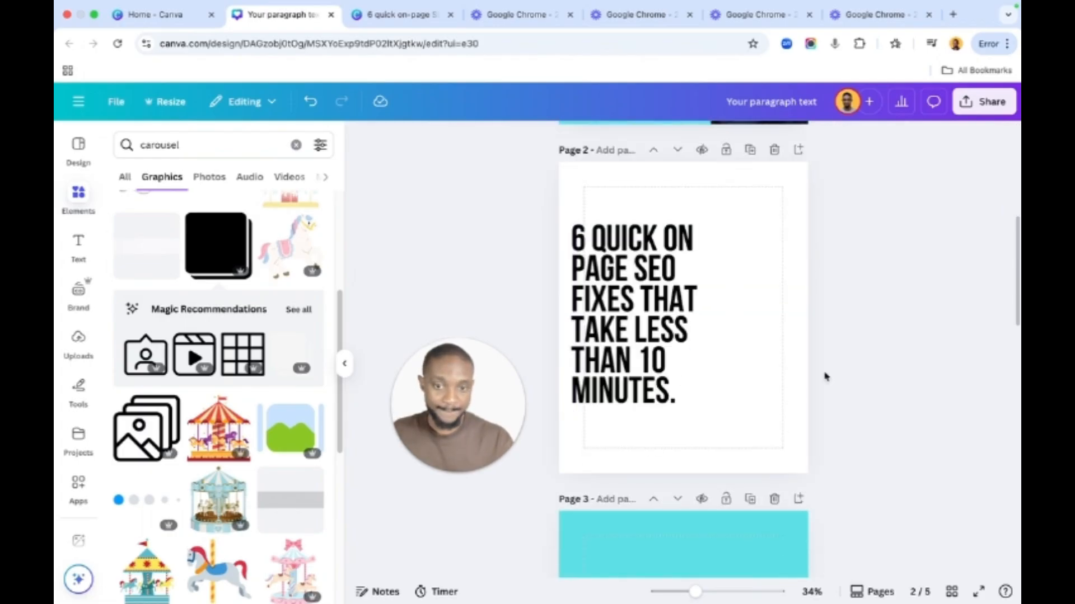
drag(686, 332, 728, 335)
Replace the page 2 headline text with "Improve header tags (H1, H2, H3)" copied from page 2 of the reference carousel
click(406, 15)
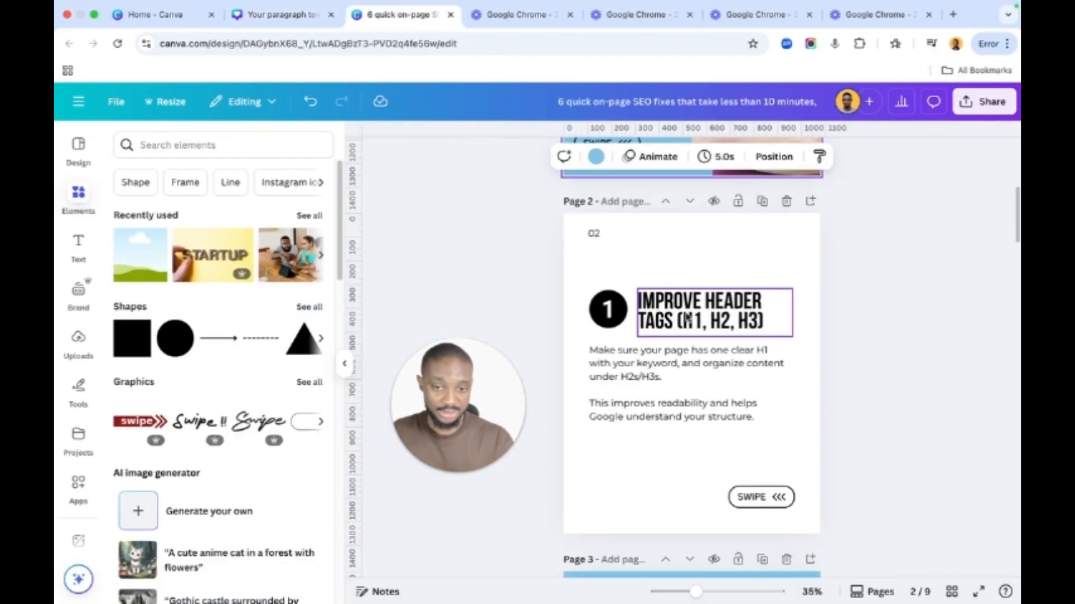
click(687, 320)
click(521, 283)
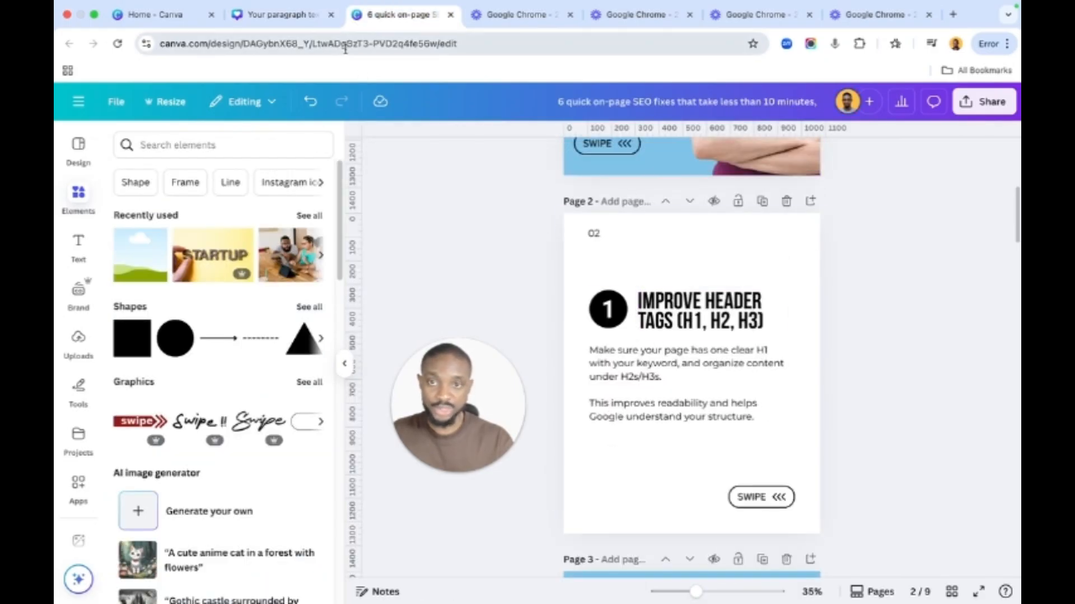
click(688, 320)
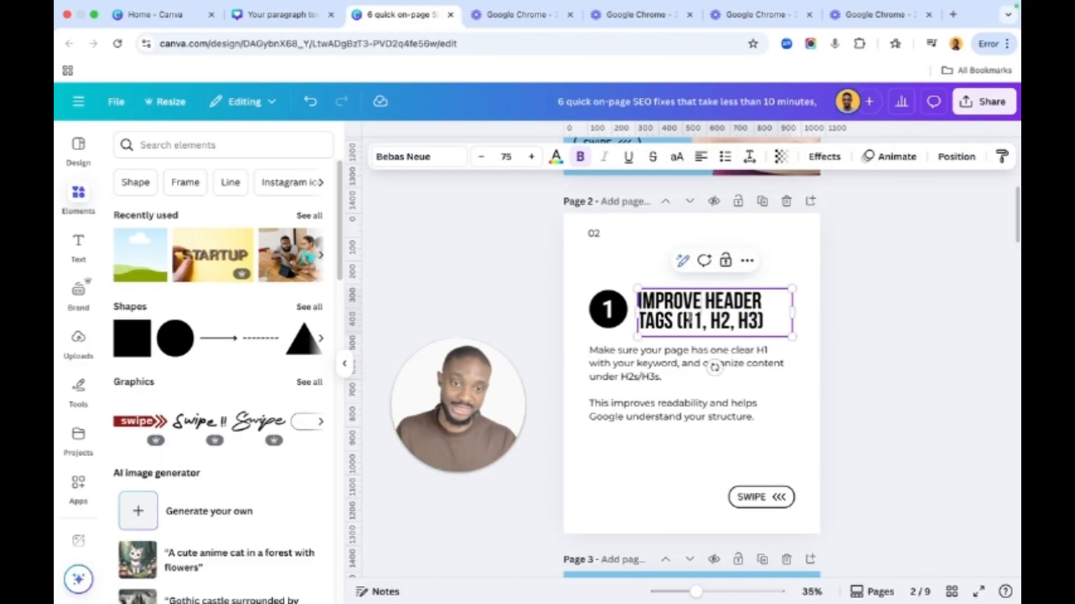
double_click(688, 320)
key(ctrl+c)
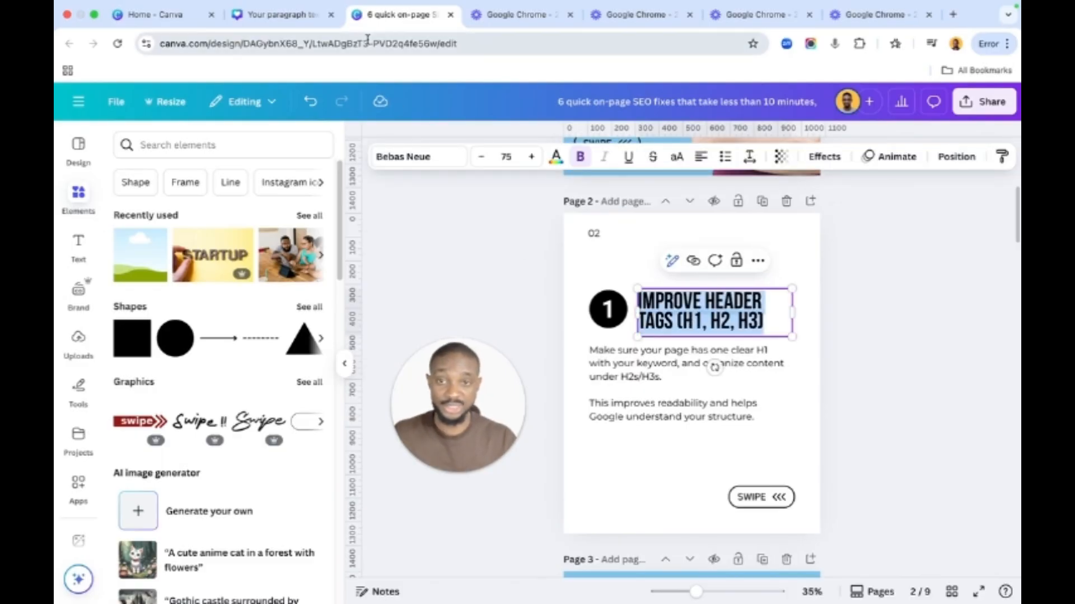
click(289, 17)
double_click(666, 305)
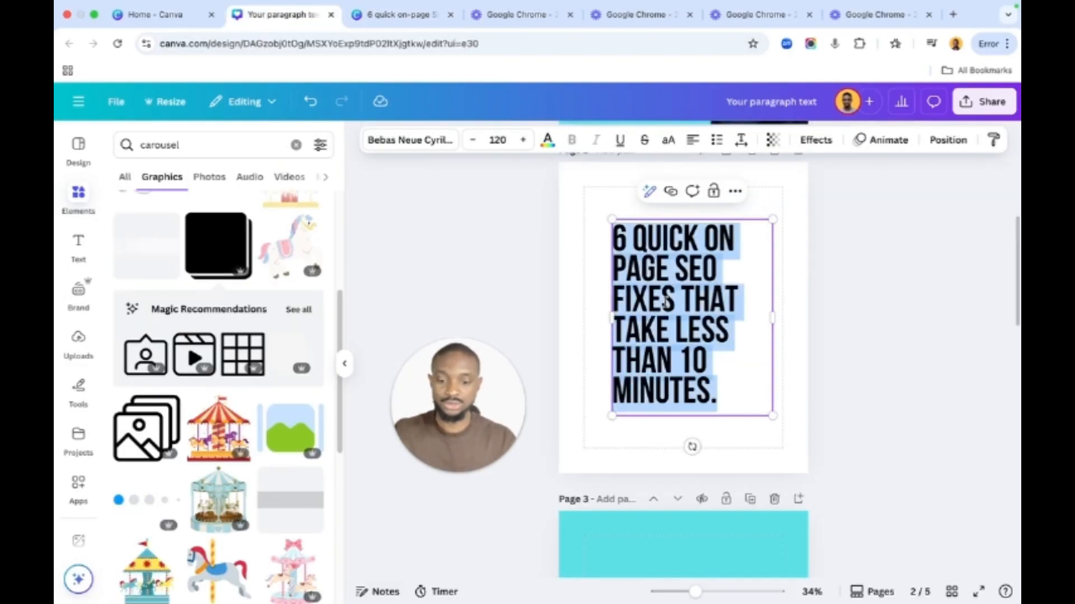
key(ctrl+v)
click(751, 369)
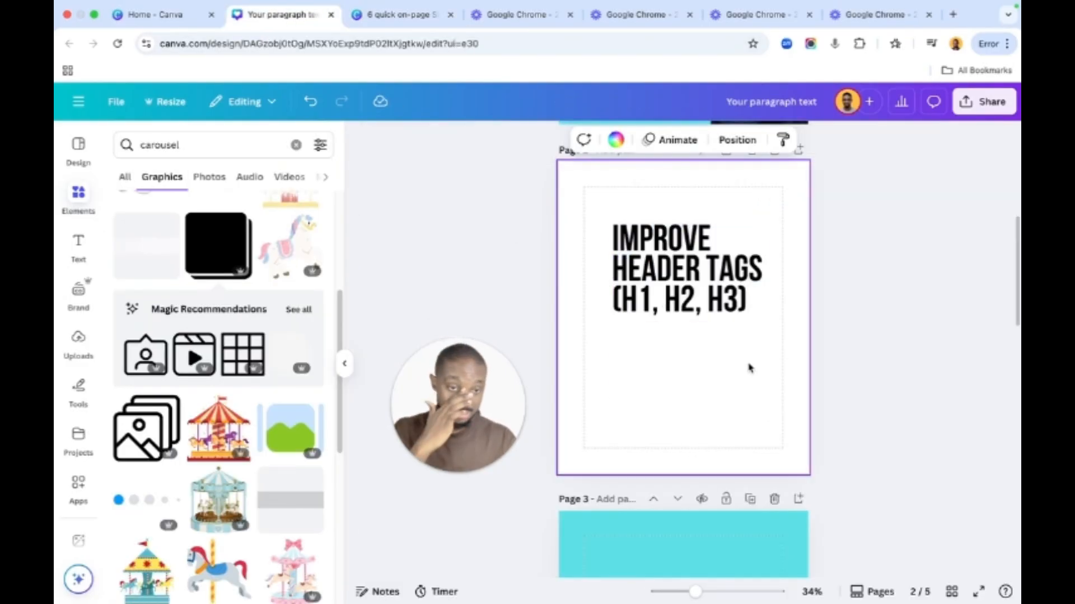
Set the font size of the page 2 heading to 80
click(718, 296)
click(497, 140)
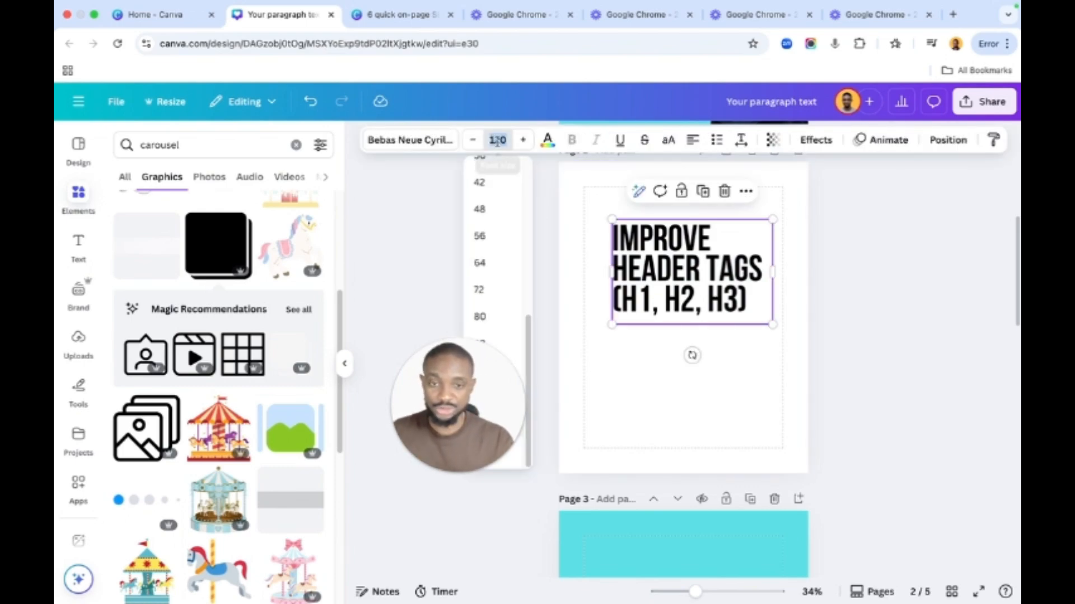
text(80)
key(Return)
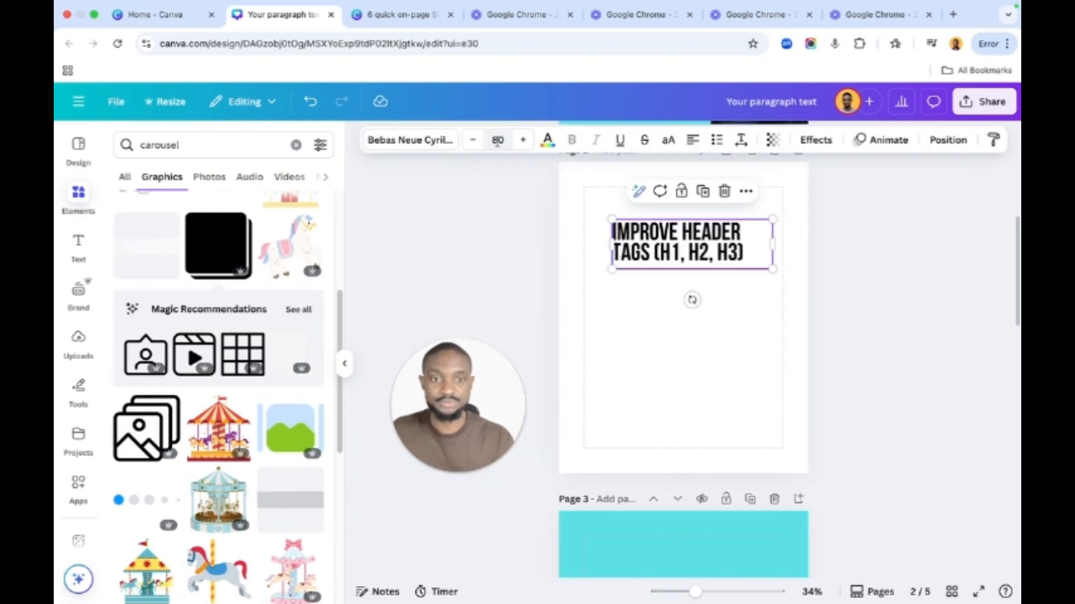
Move the page 2 heading slightly down and align it with the page's left margin guide
drag(701, 258, 711, 277)
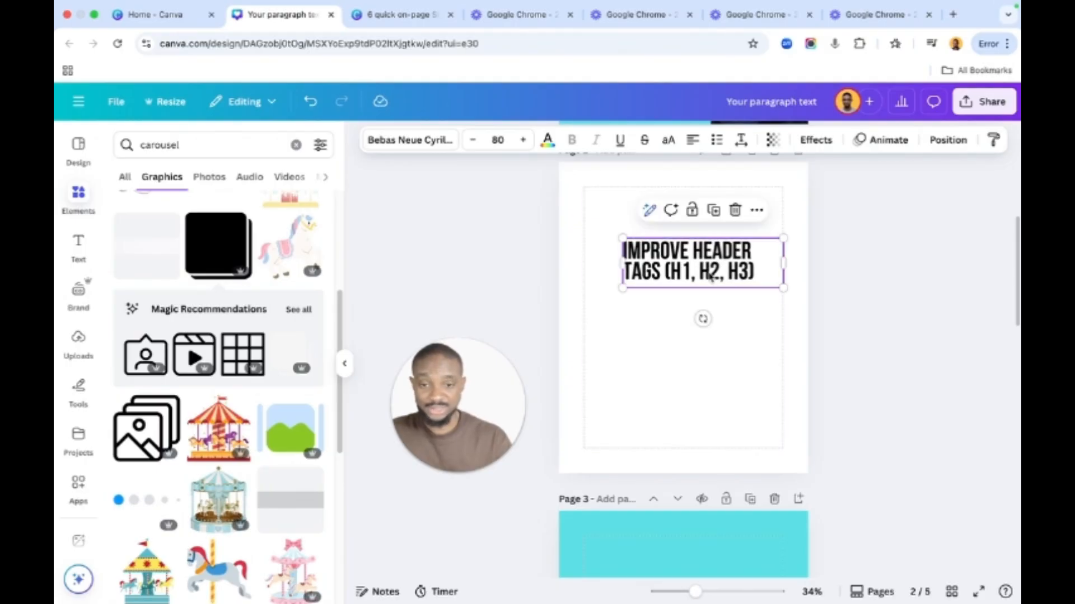
click(751, 364)
drag(703, 275, 666, 274)
click(747, 411)
scroll(744, 411, up, 3)
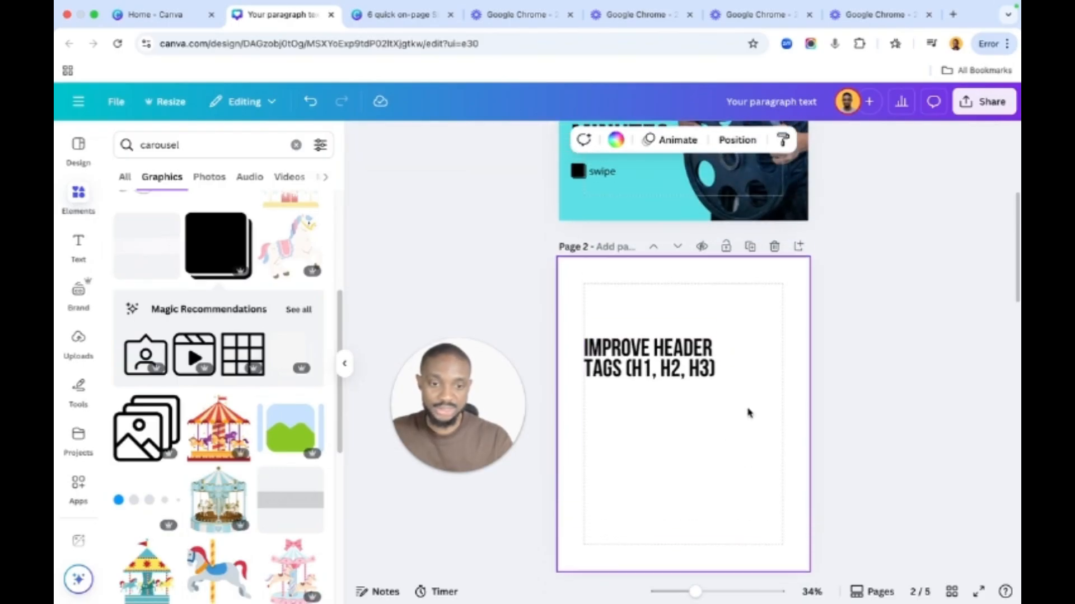
Copy the "01" page number from the cover onto page 2 at the same position
click(648, 337)
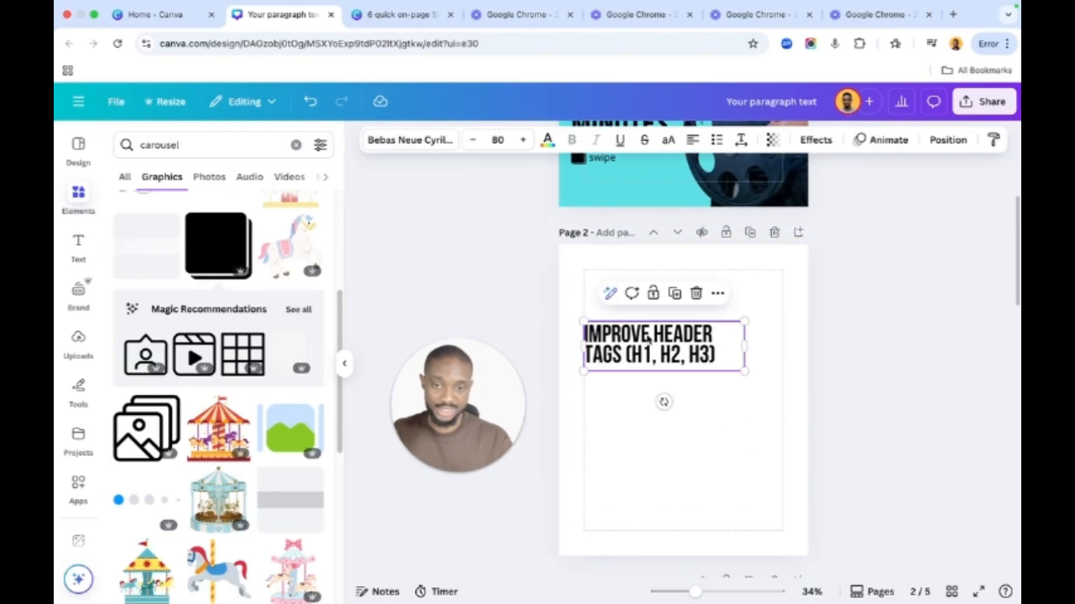
scroll(663, 452, up, 5)
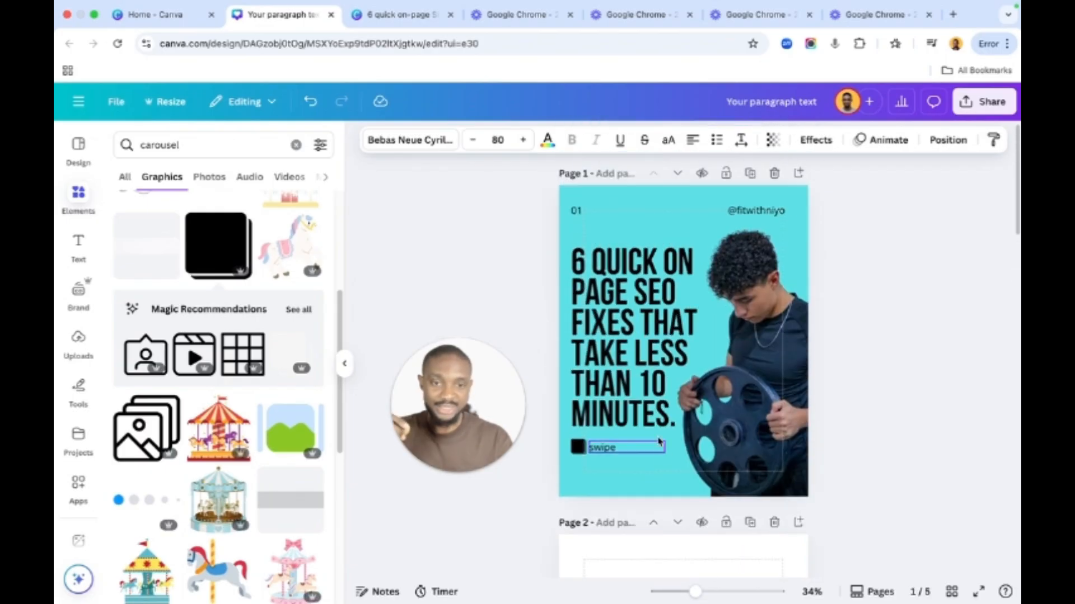
click(576, 213)
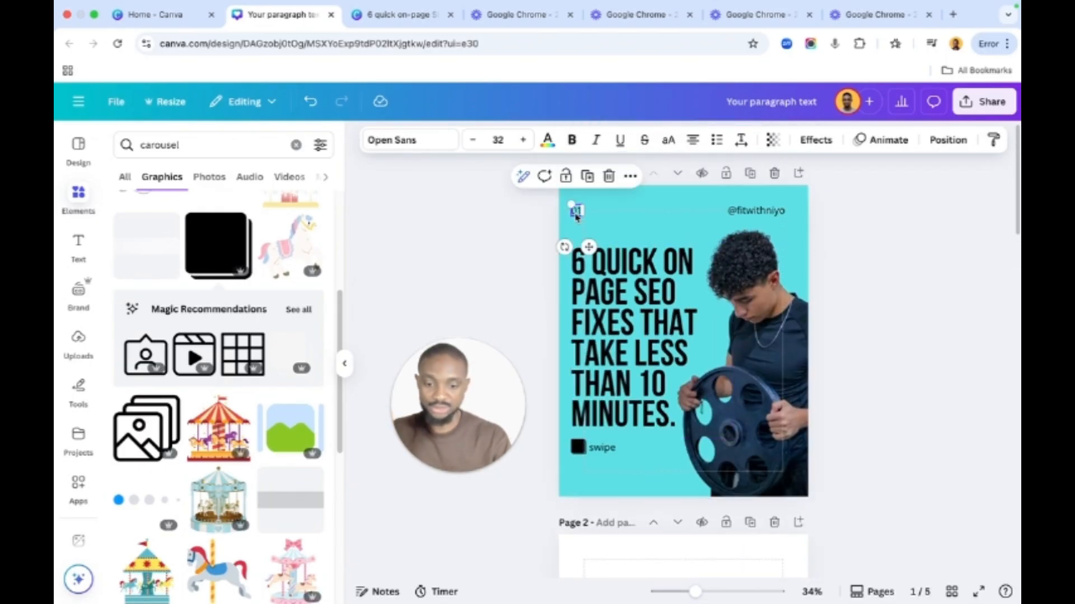
scroll(576, 214, down, 5)
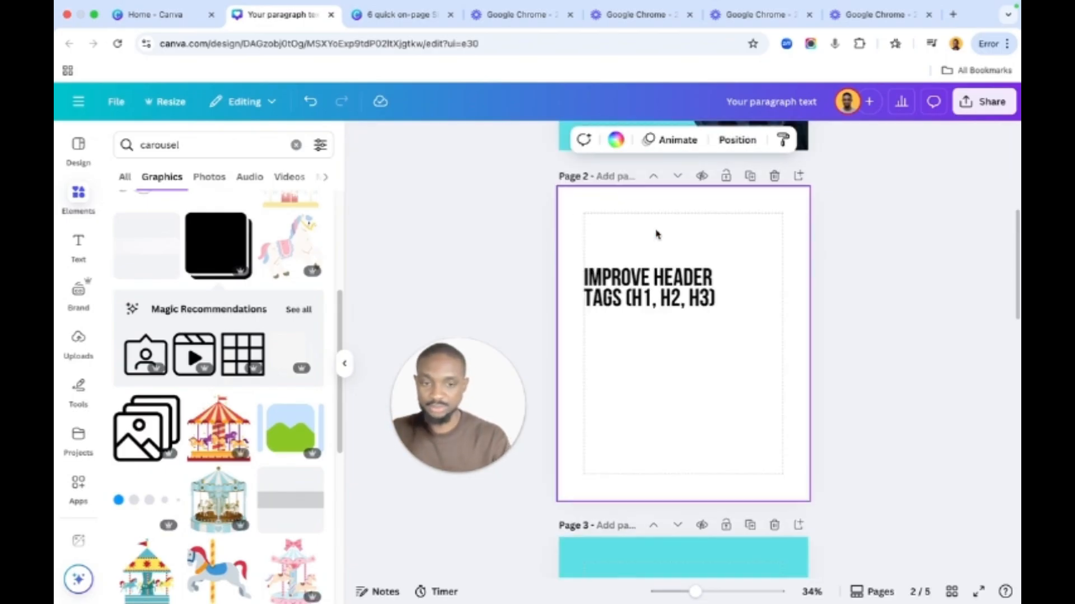
key(ctrl+v)
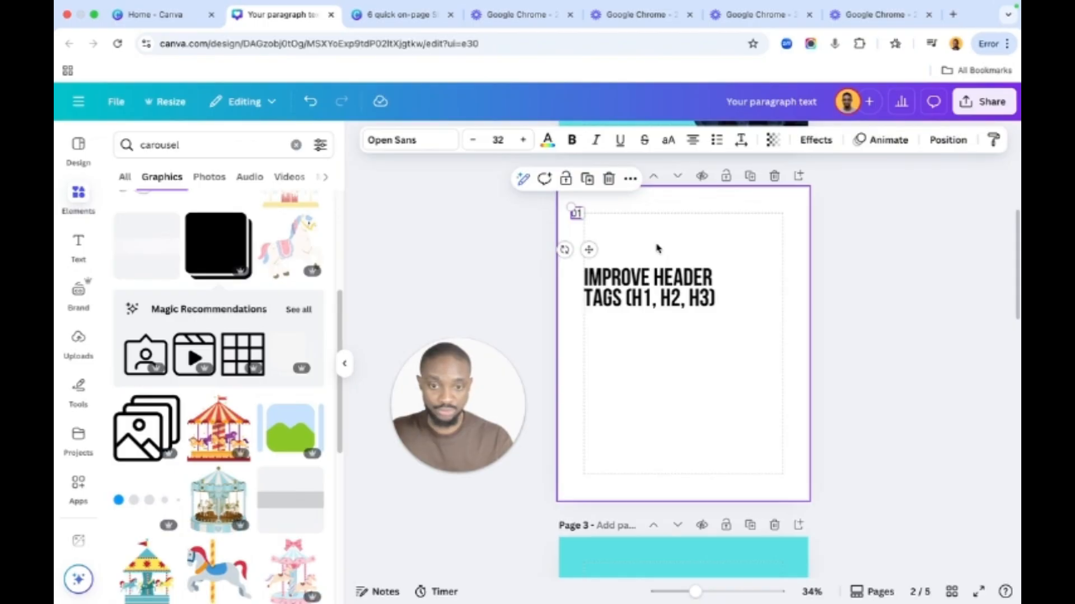
click(657, 248)
Change the page number on page 2 to "02"
scroll(657, 248, up, 5)
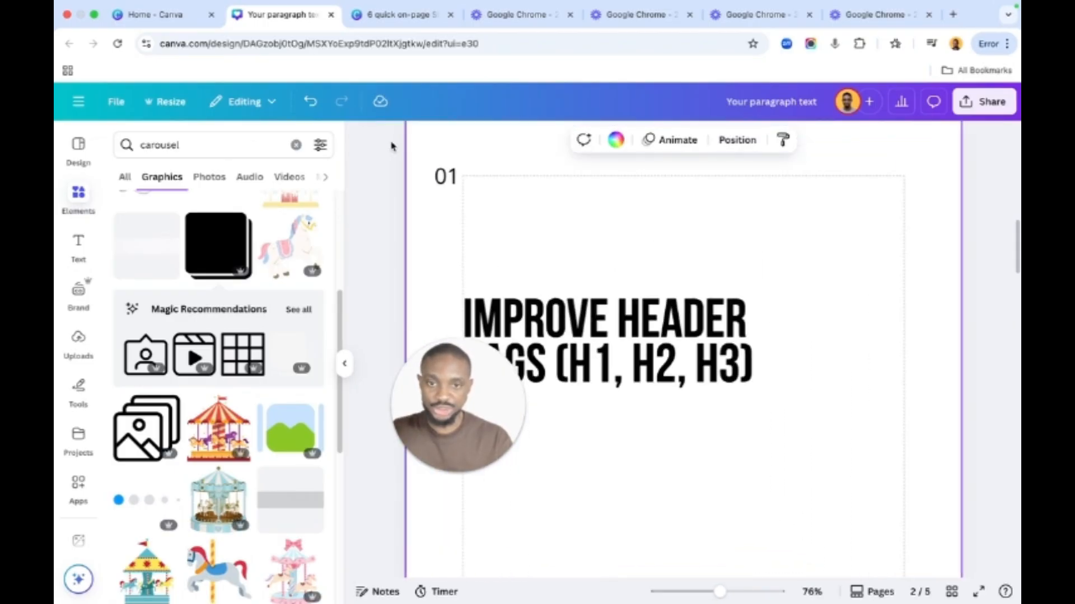
double_click(447, 177)
key(Escape)
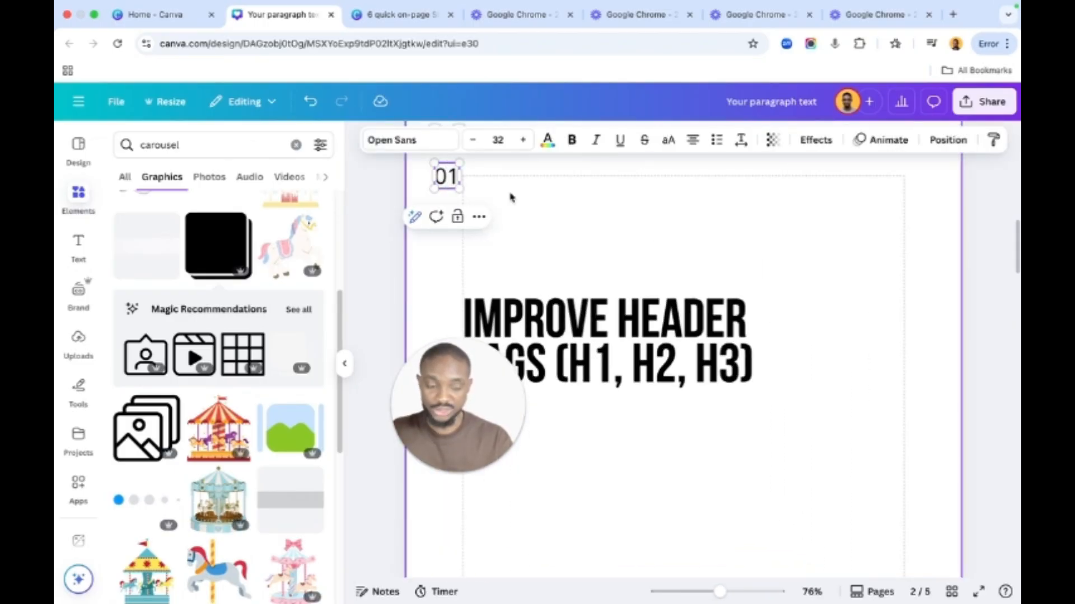
key(BackSpace)
text(2)
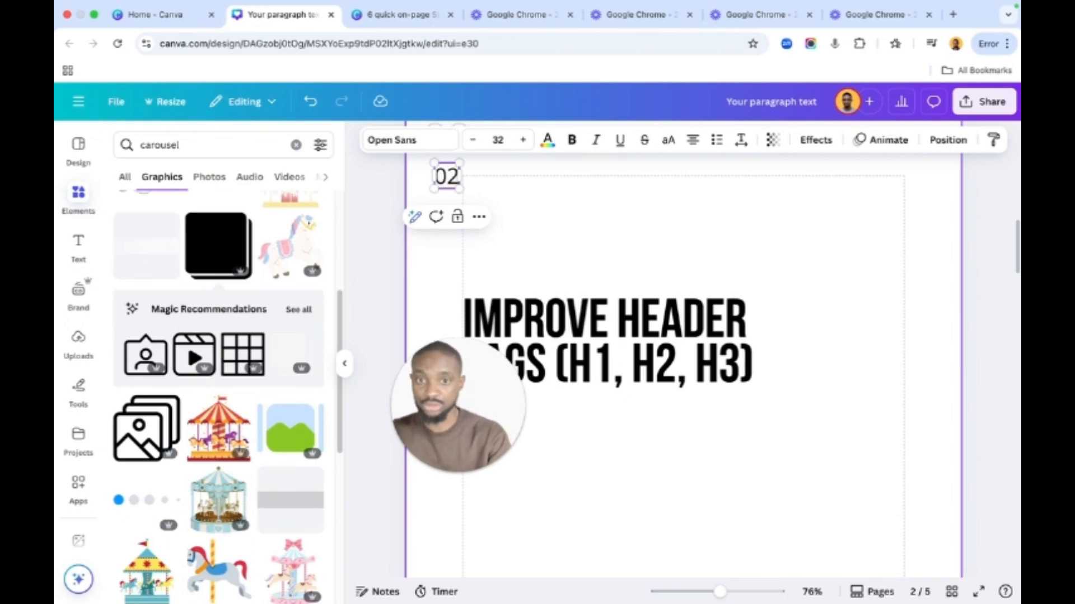
click(676, 235)
scroll(676, 235, down, 5)
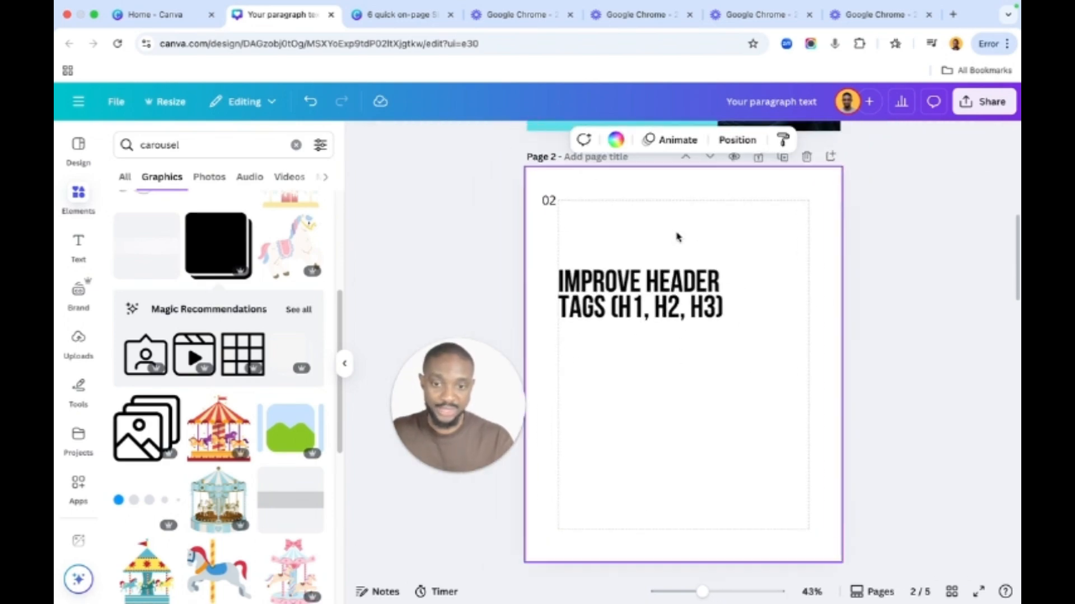
Examine the body text, numbered circle and swipe button on page 2 of the reference carousel, and compare the button with the cover's
click(400, 14)
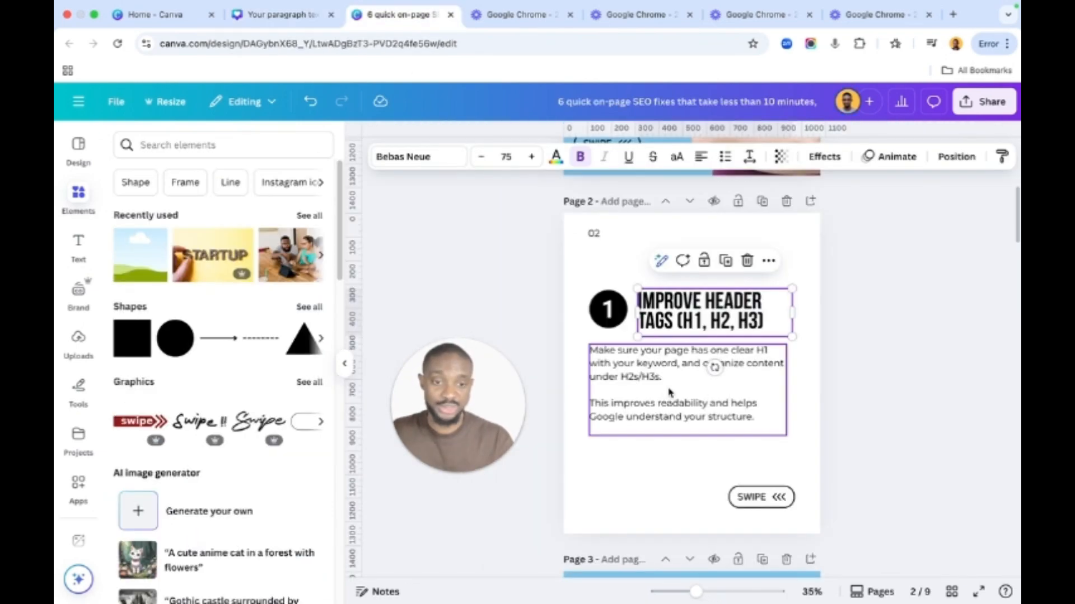
click(664, 392)
click(749, 497)
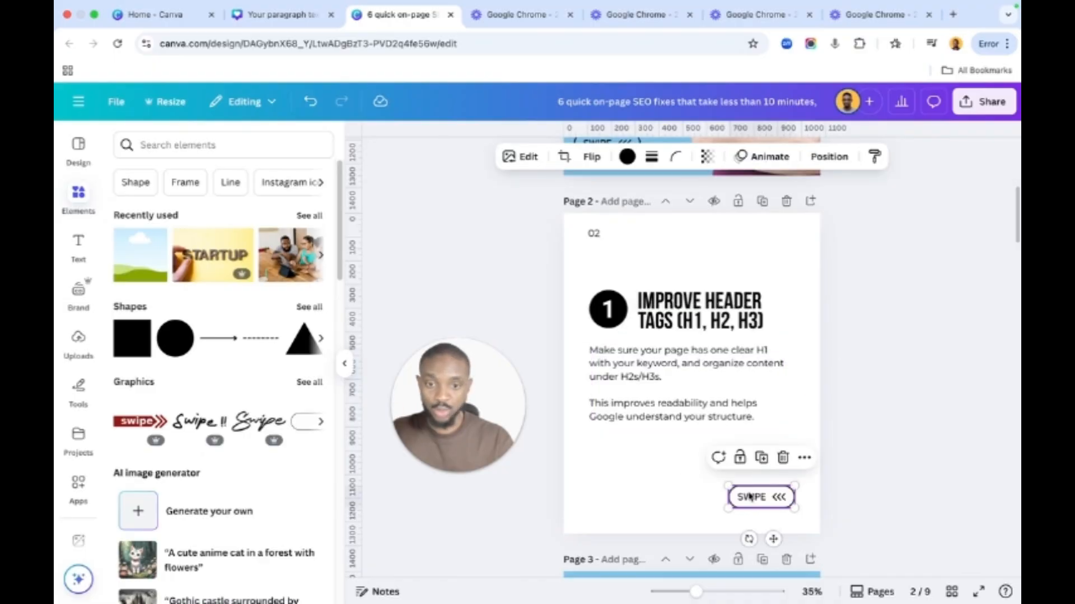
click(610, 323)
click(751, 271)
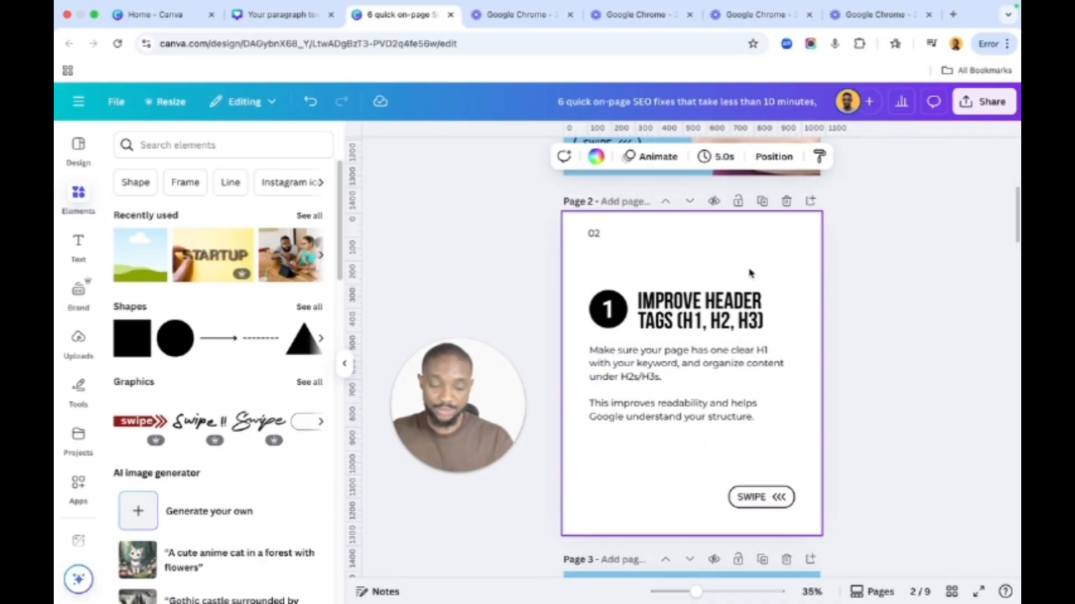
scroll(750, 273, up, 3)
scroll(751, 273, up, 2)
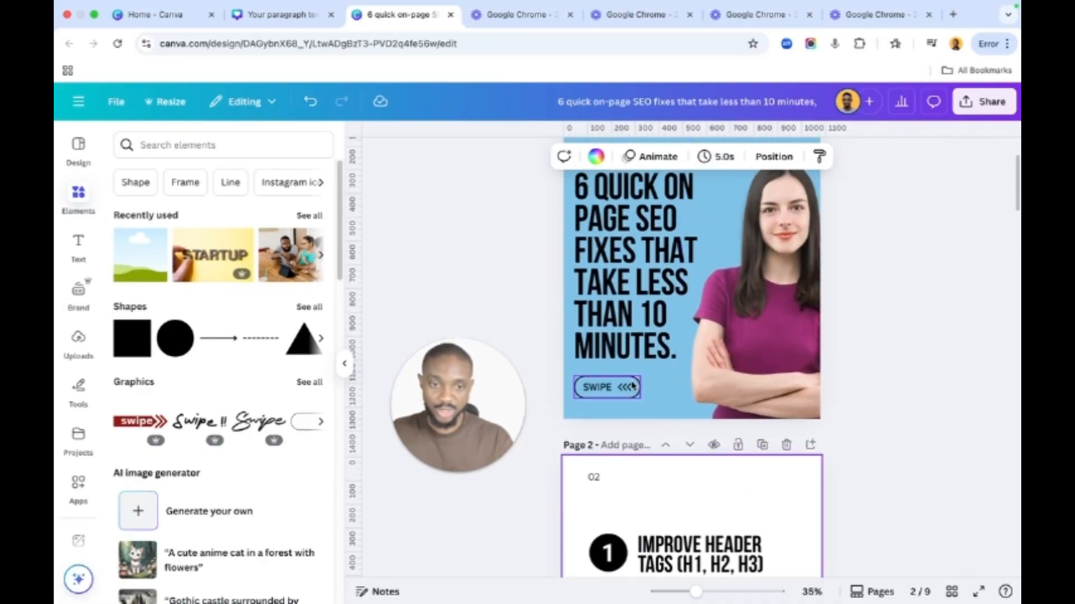
scroll(632, 386, down, 6)
scroll(768, 515, up, 5)
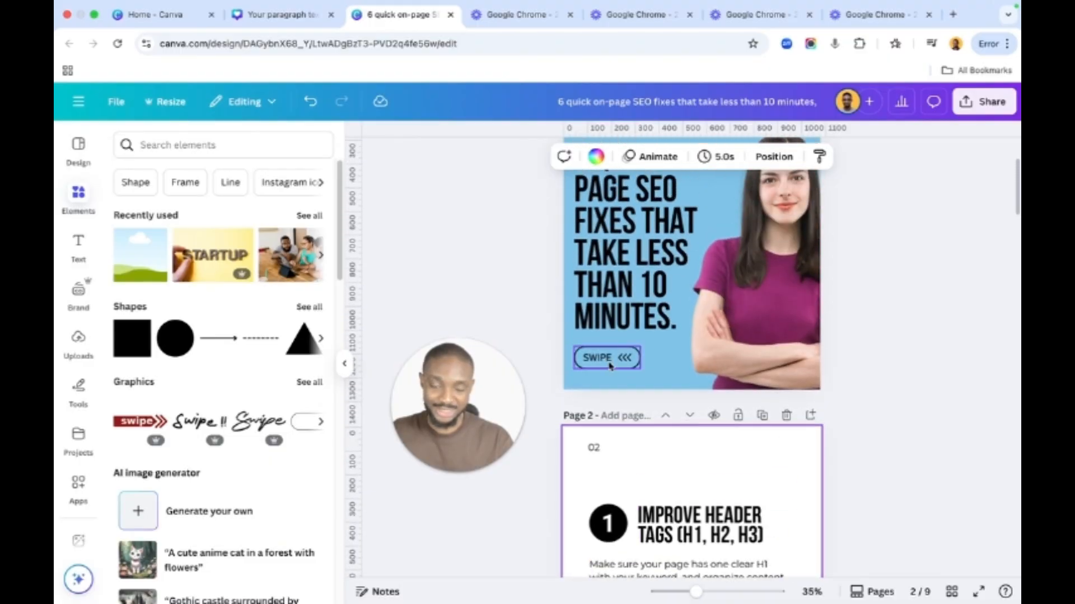
Return to the working carousel and group the cover's black square icon with its "swipe" text
click(287, 16)
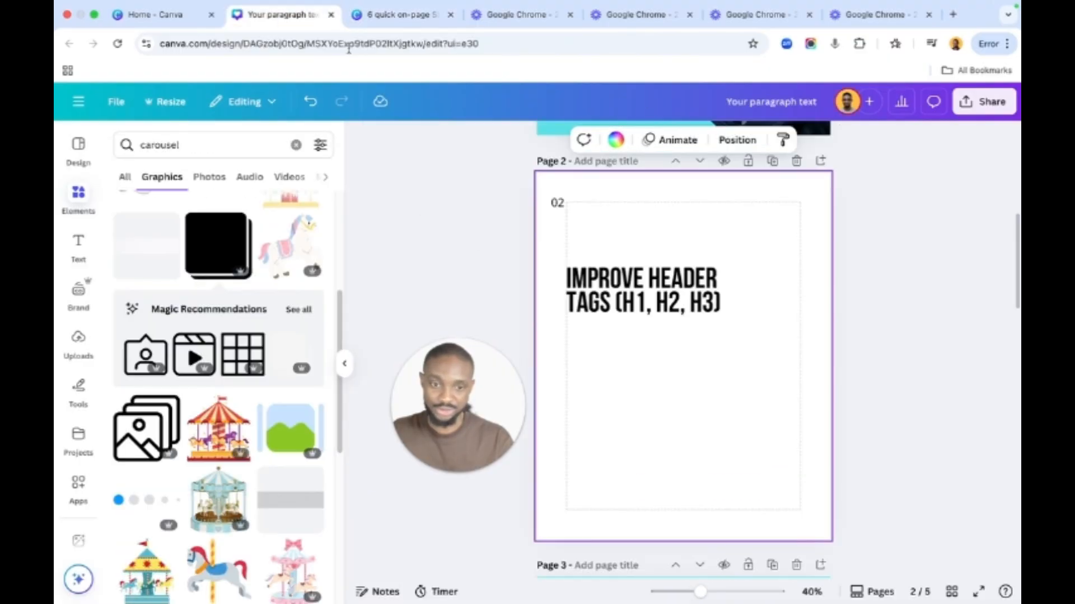
scroll(530, 241, up, 6)
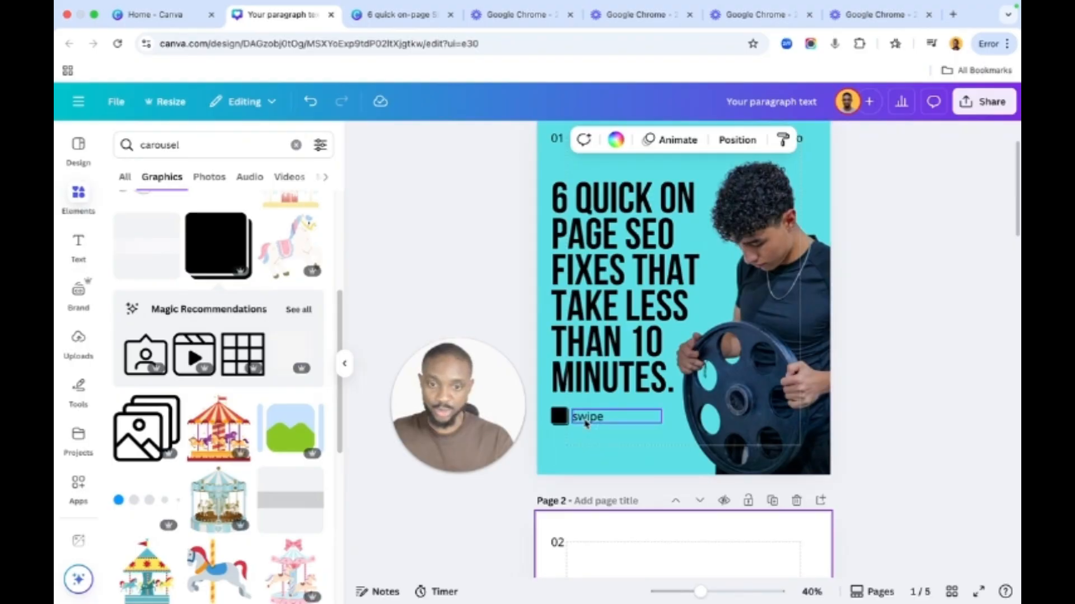
scroll(585, 419, down, 4)
scroll(584, 420, down, 2)
scroll(585, 421, up, 5)
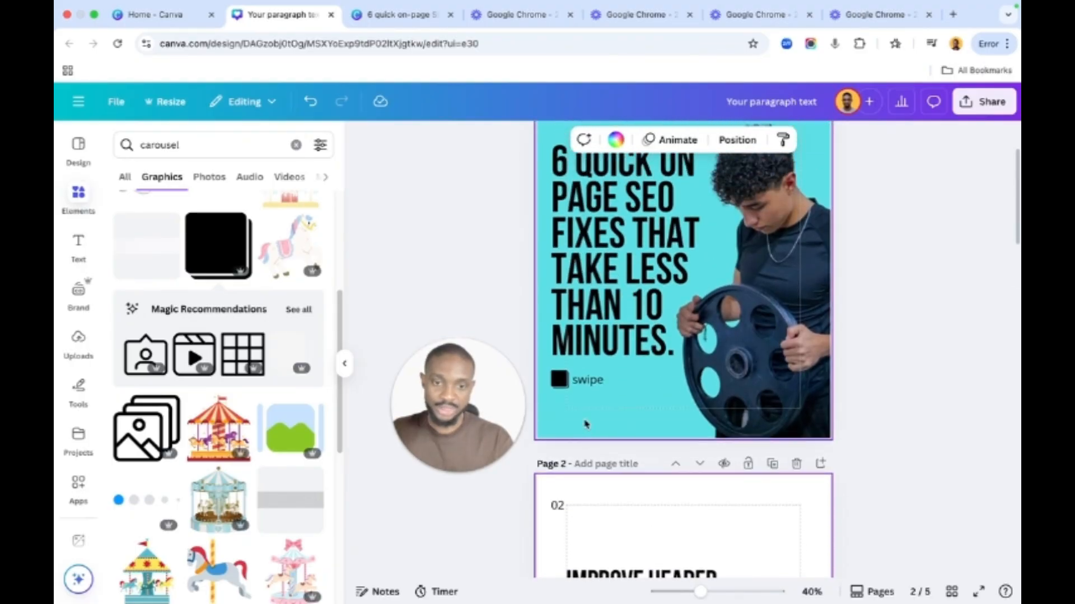
click(630, 422)
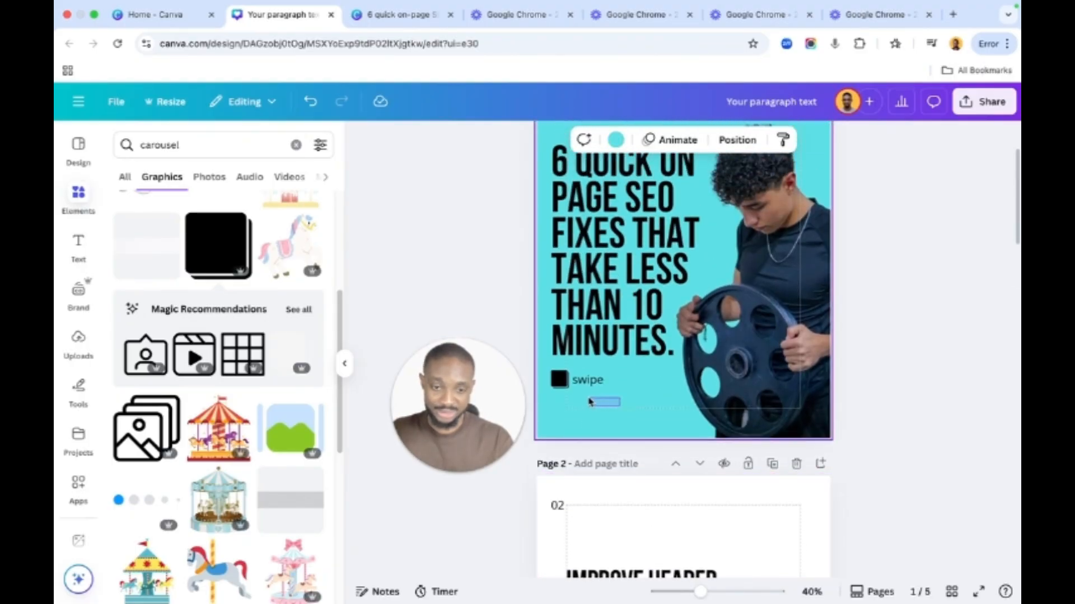
scroll(614, 396, up, 3)
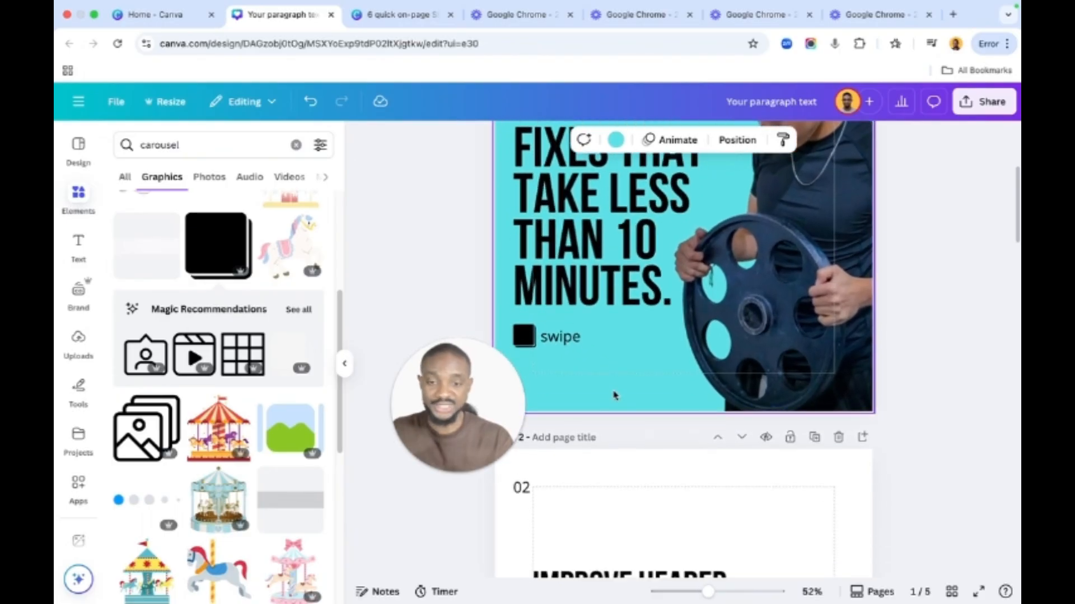
drag(597, 377, 509, 332)
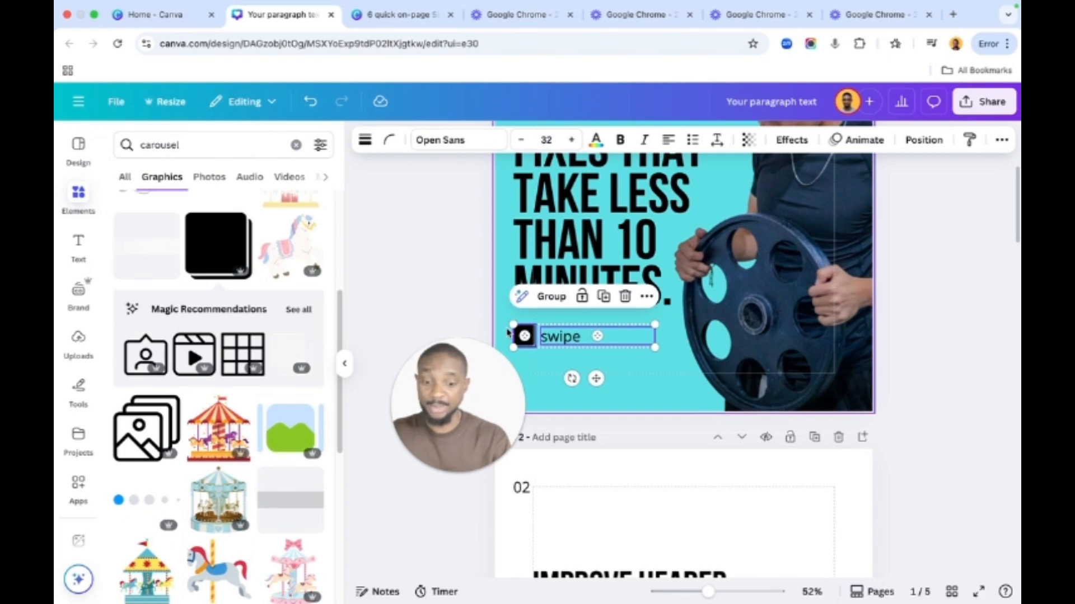
click(551, 297)
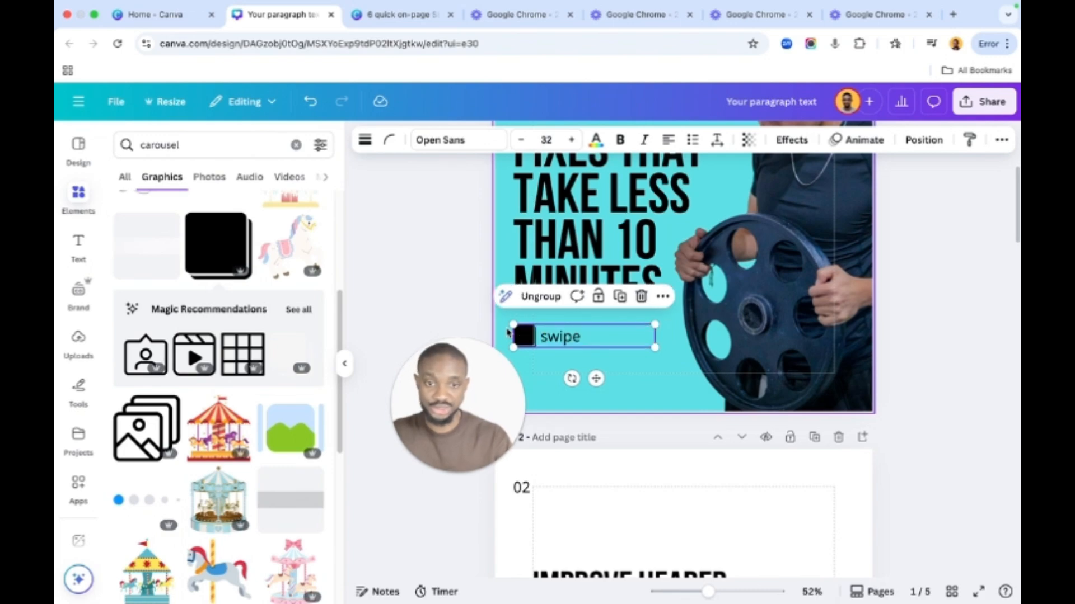
click(620, 385)
Try moving the grouped swipe label slightly down on the cover and undo the move
drag(570, 342, 569, 370)
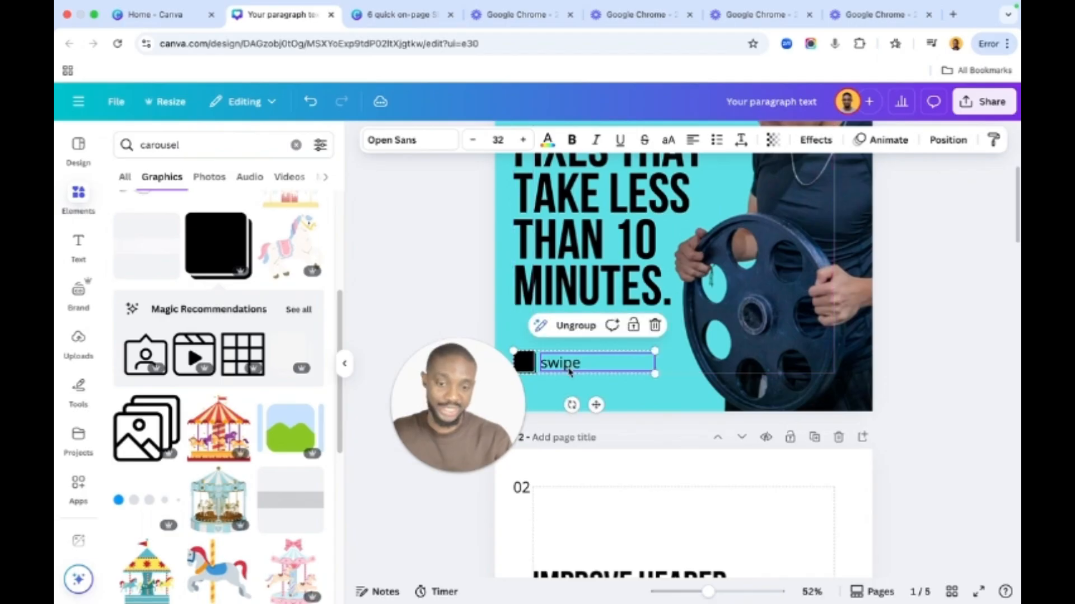
key(super+z)
click(620, 394)
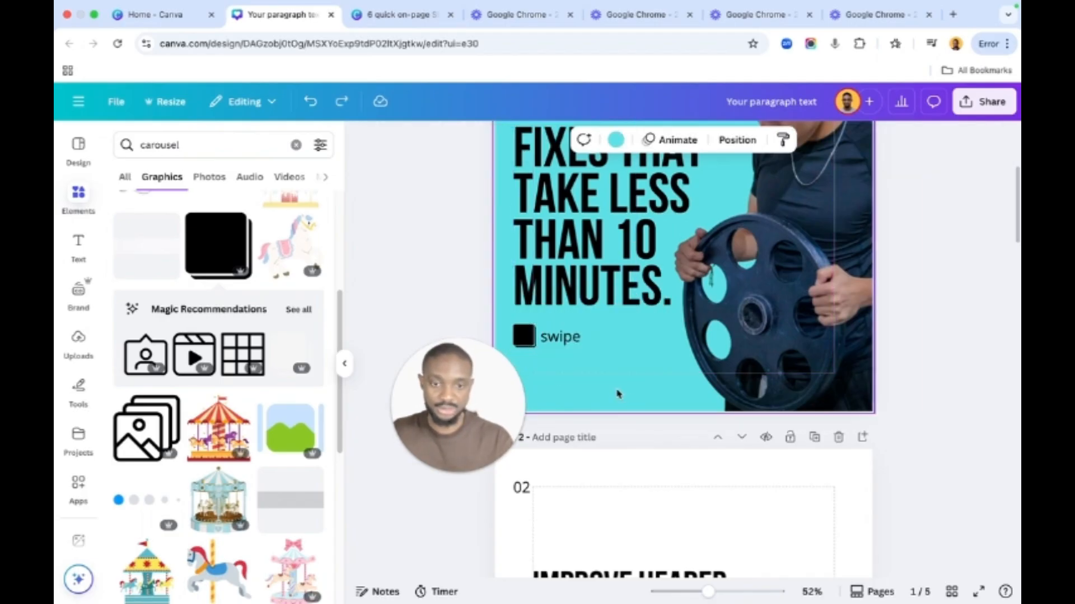
Copy the grouped swipe label from the cover onto page 2 and place it at the page's lower-right margin corner
click(580, 350)
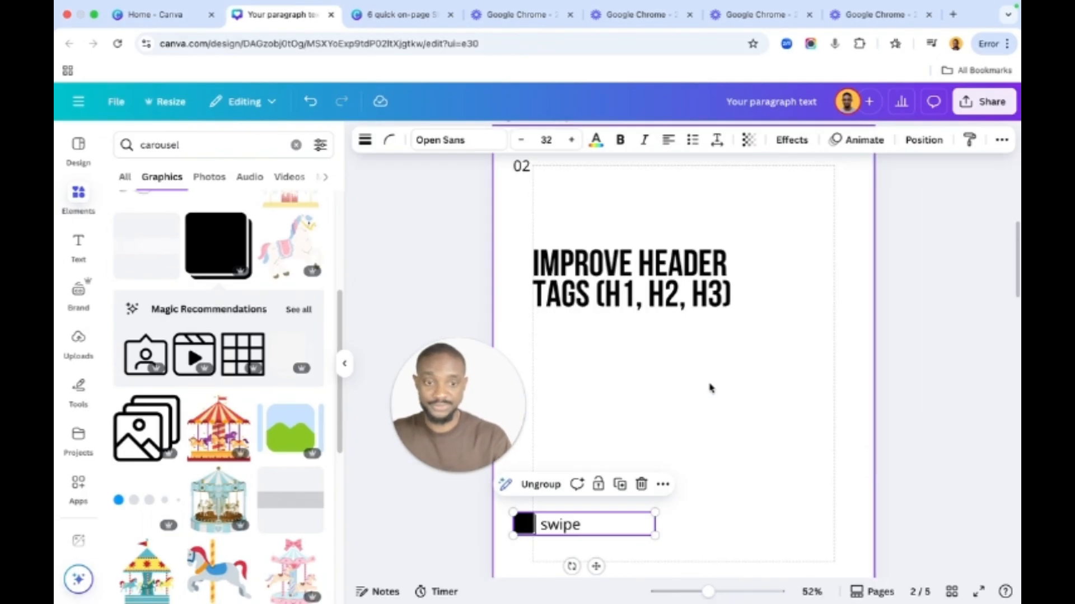
scroll(709, 388, down, 5)
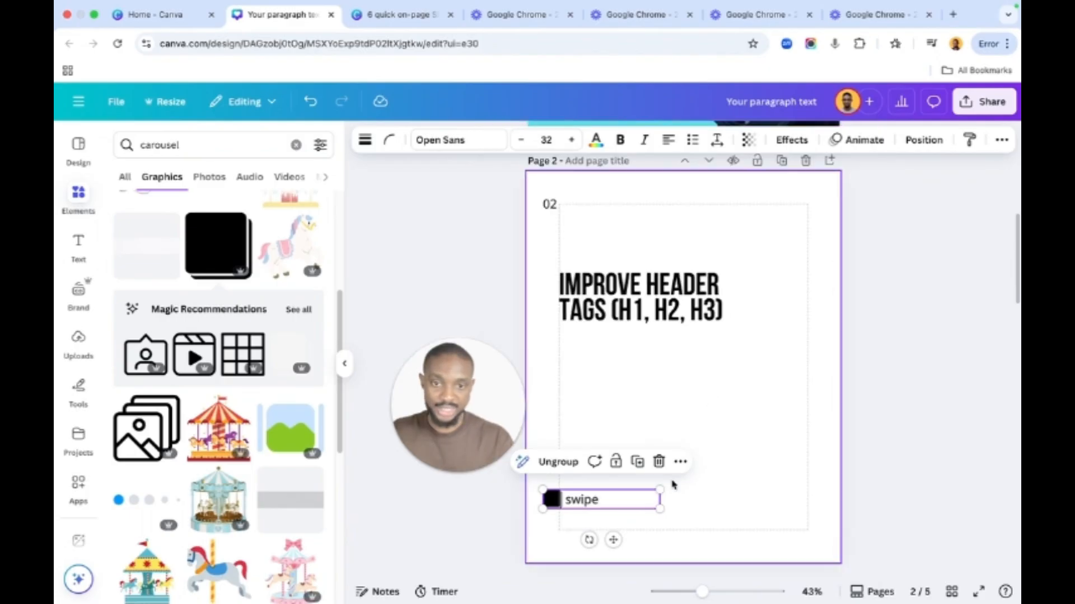
drag(632, 534, 807, 553)
key(Left)
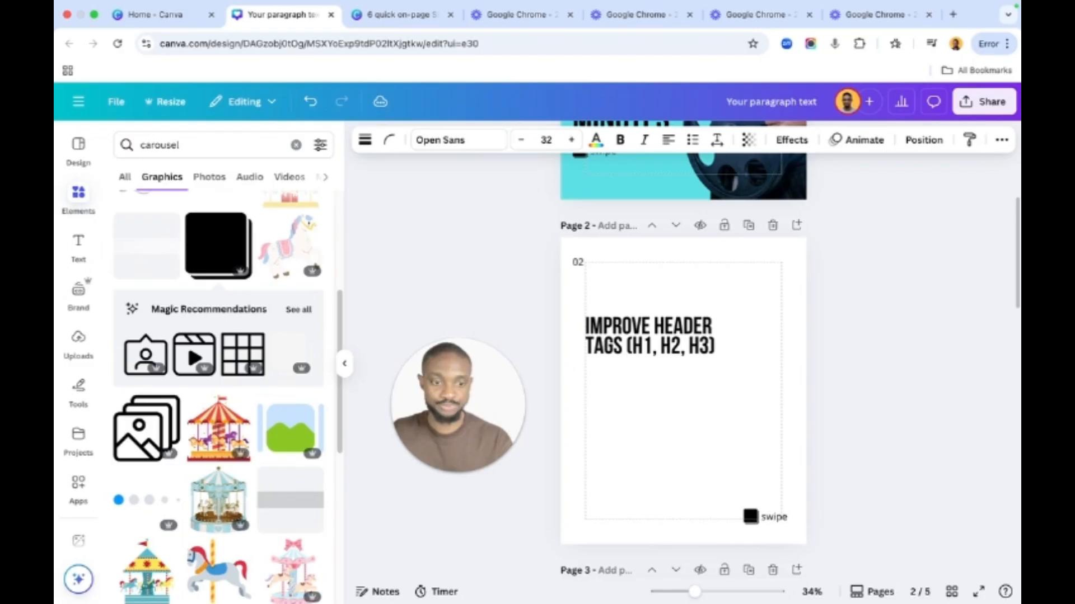
click(870, 425)
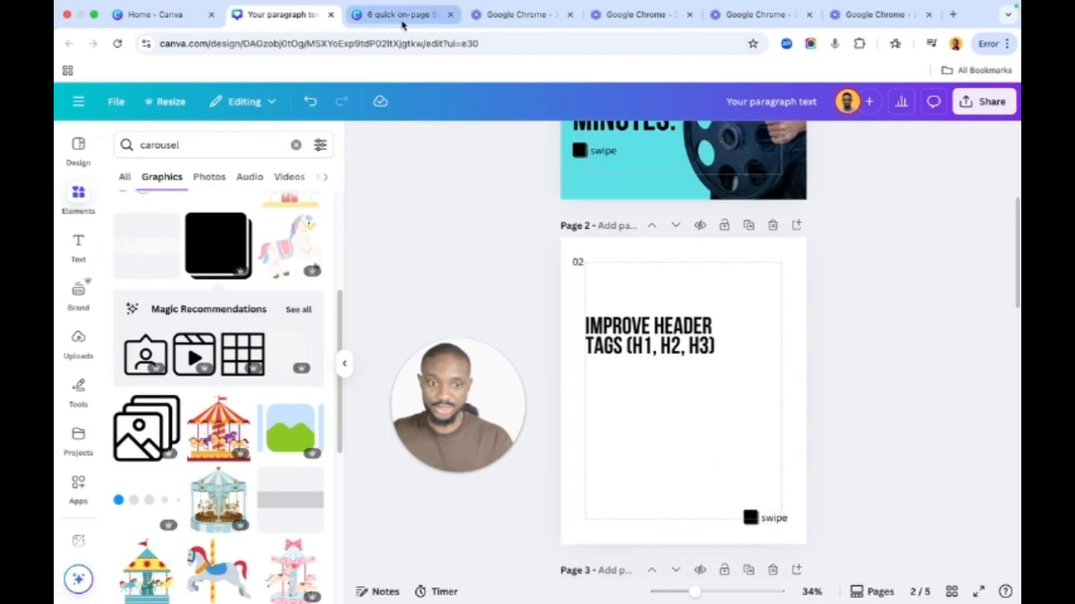
Add a text box below the page 2 heading, aligned with the left margin guide, following the reference layout
click(403, 21)
scroll(692, 435, down, 5)
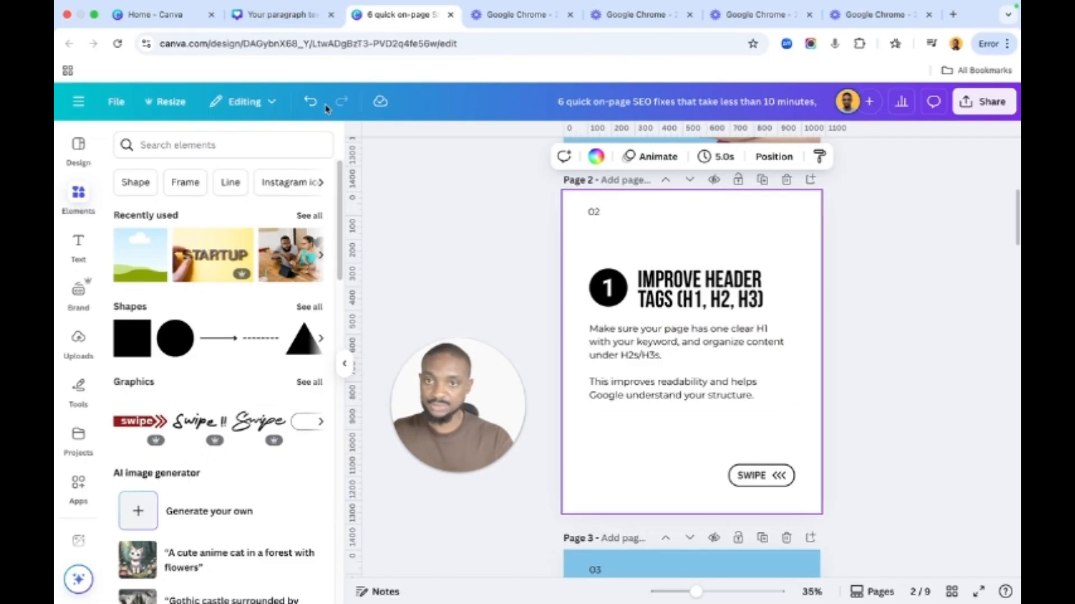
click(294, 15)
scroll(638, 427, down, 1)
click(638, 427)
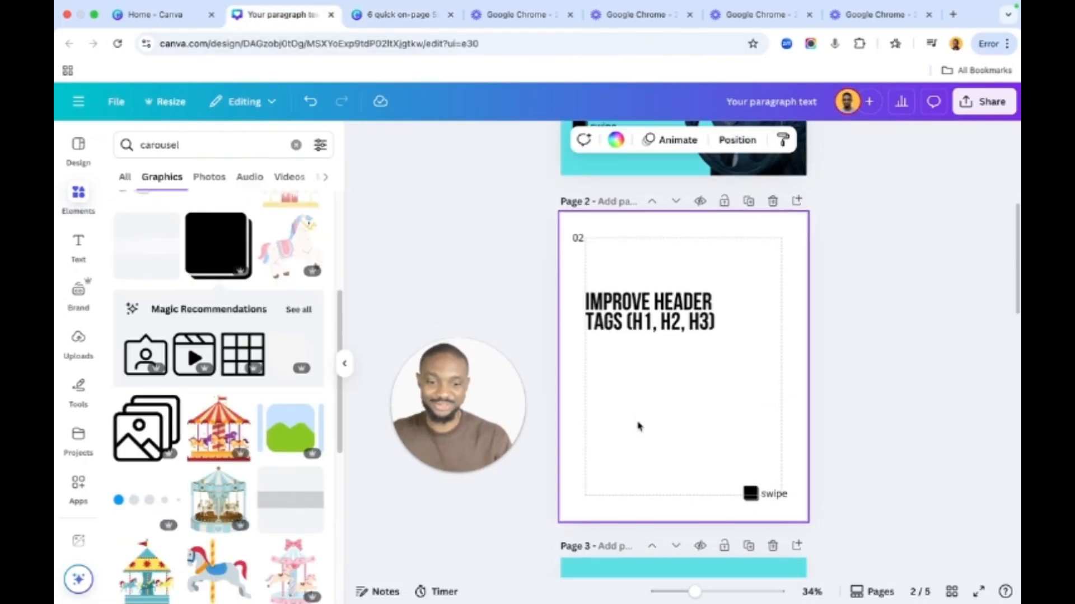
key(t)
click(760, 398)
click(693, 367)
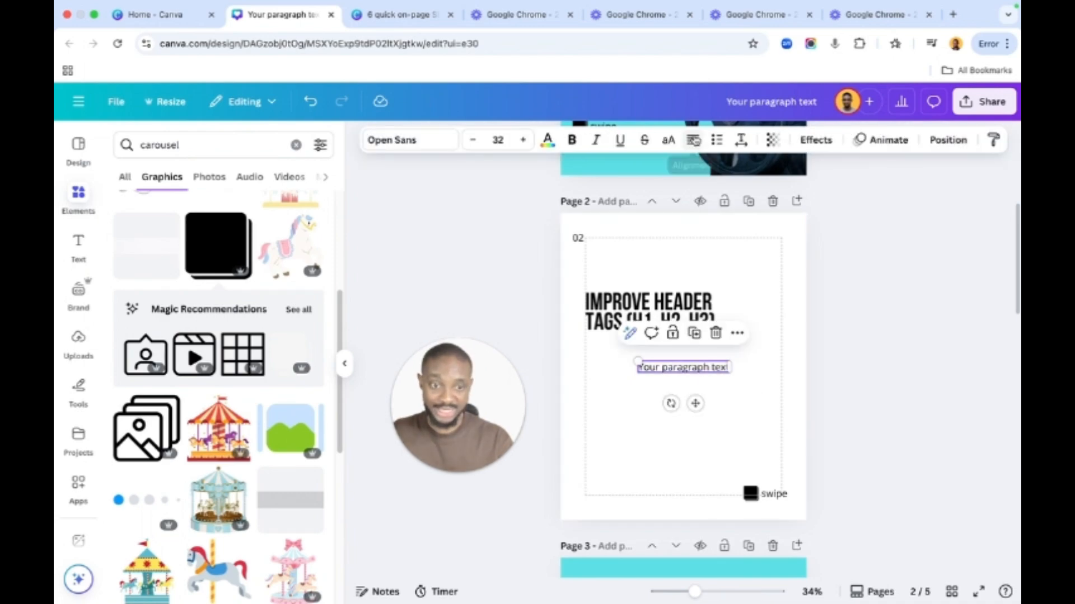
drag(695, 403, 643, 395)
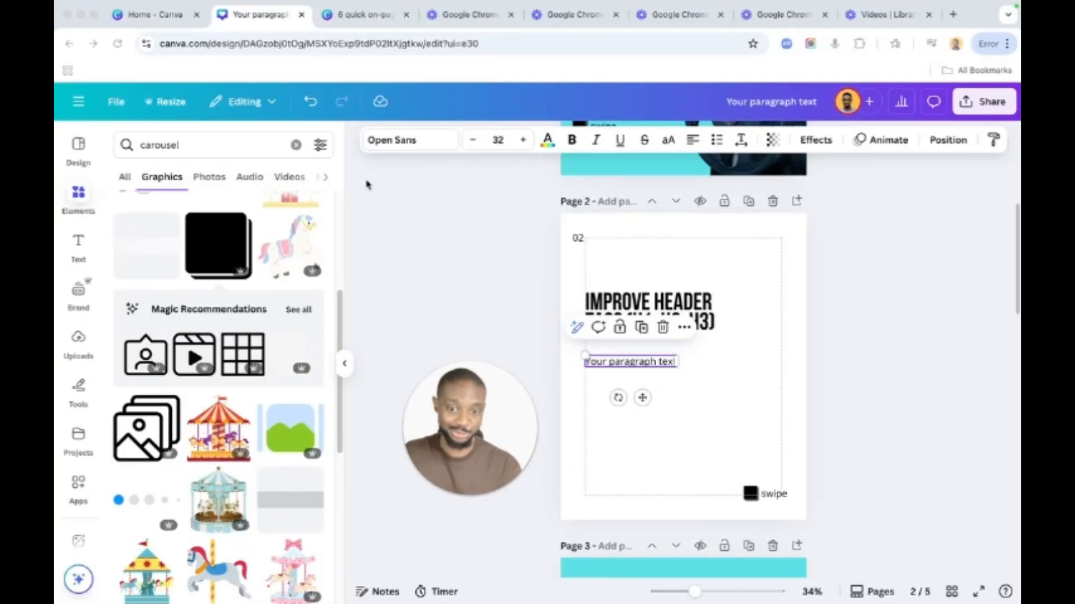
Replace the placeholder text on page 2 with the body text copied from page 2 of the reference carousel
click(361, 21)
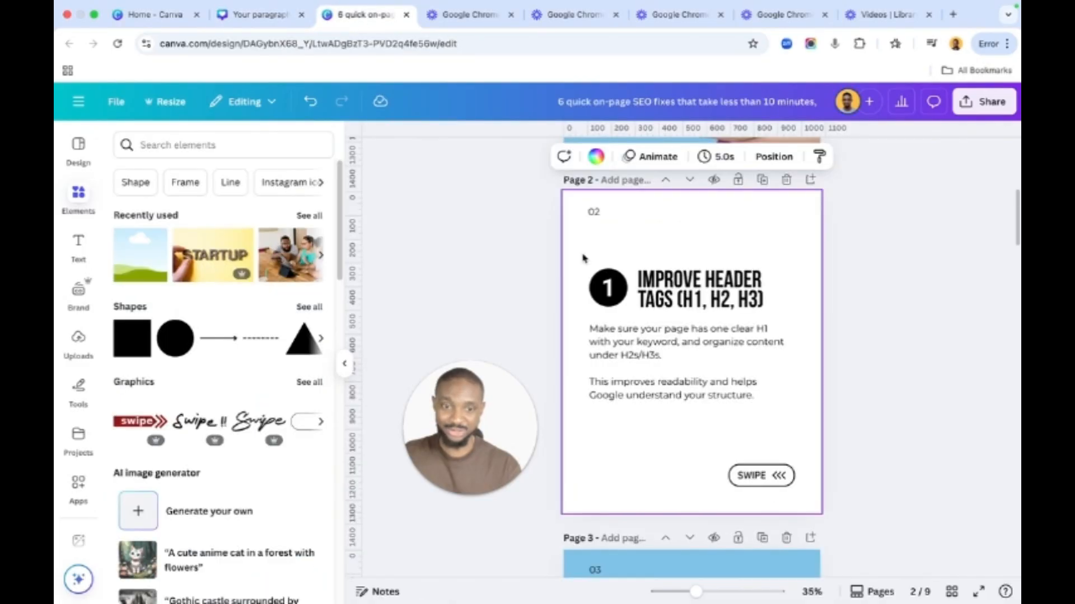
click(674, 343)
click(664, 339)
key(super+c)
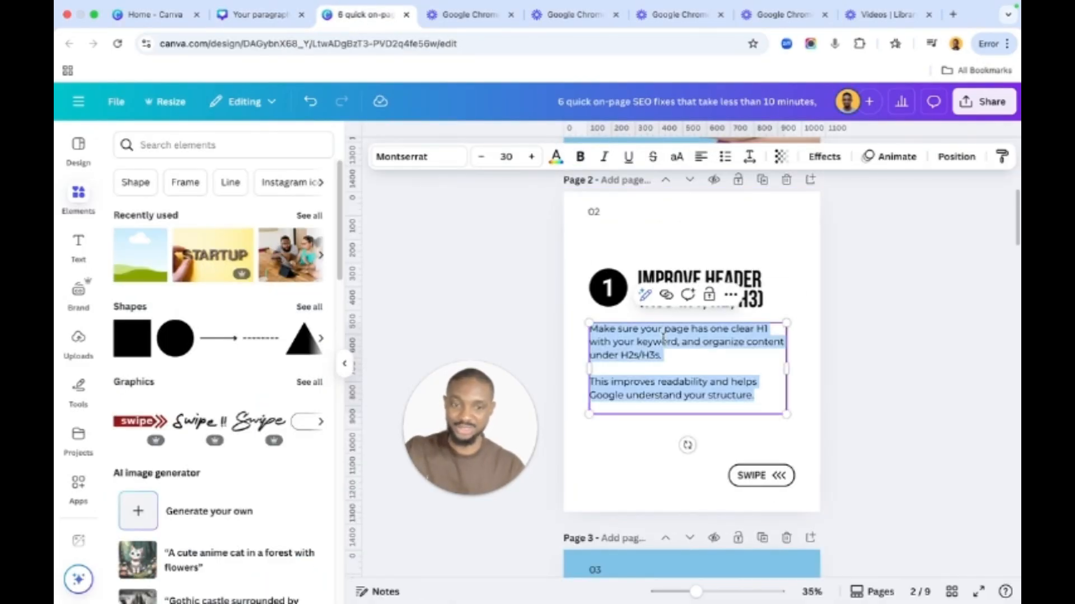
click(259, 15)
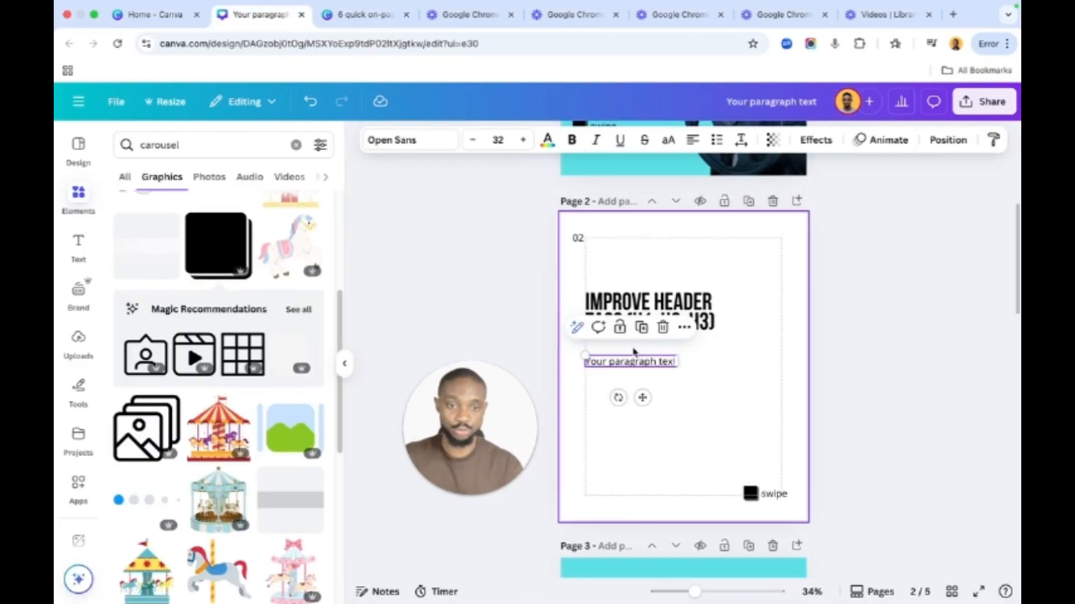
click(633, 362)
key(super+v)
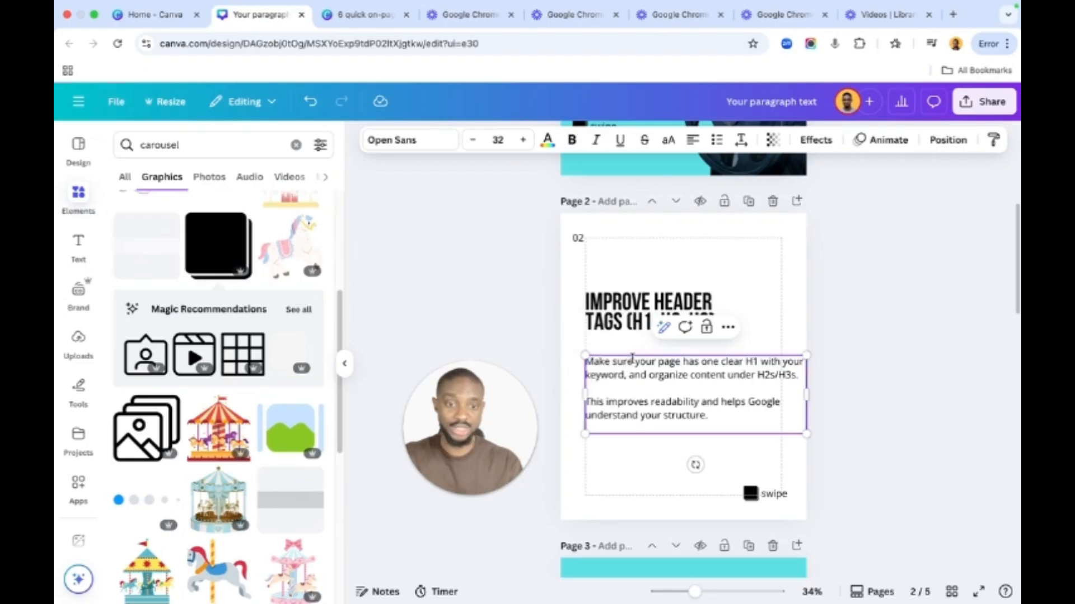
click(811, 395)
click(703, 287)
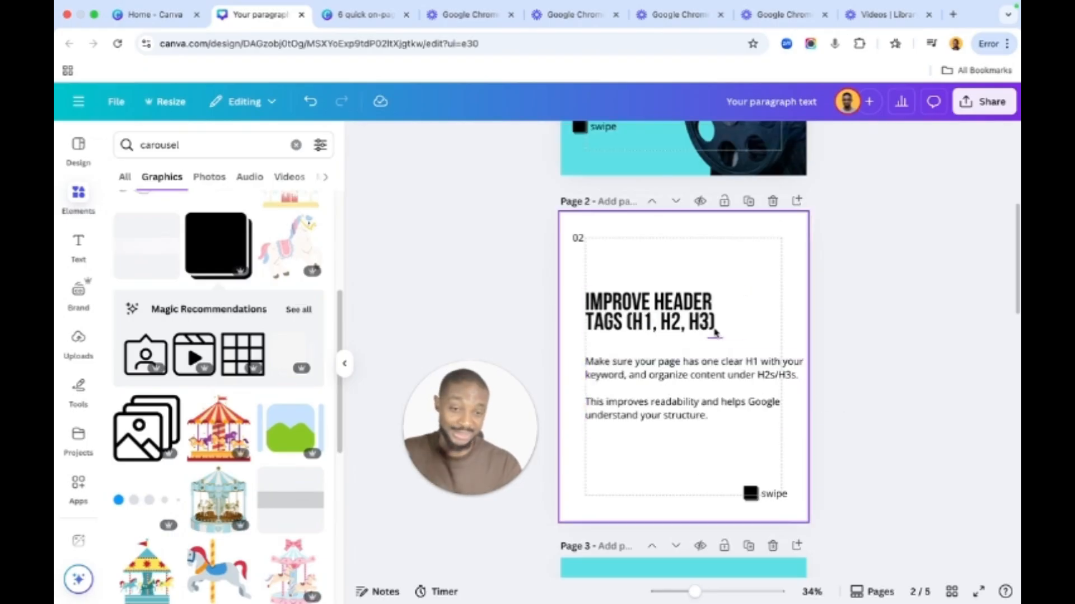
Narrow the page 2 body text box so it ends at the right margin guide
scroll(733, 412, up, 5)
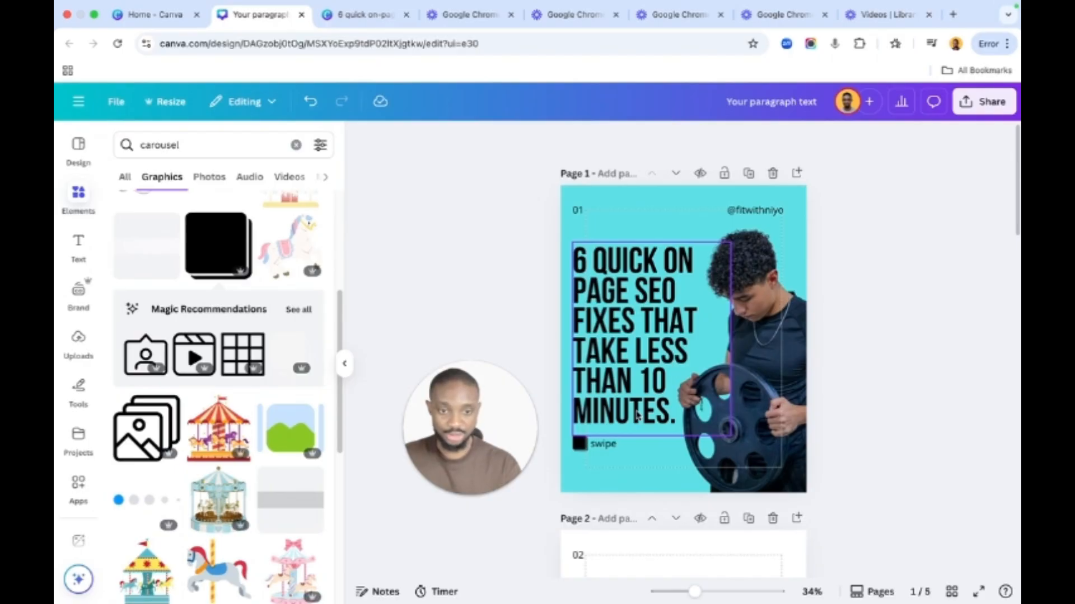
scroll(717, 424, down, 5)
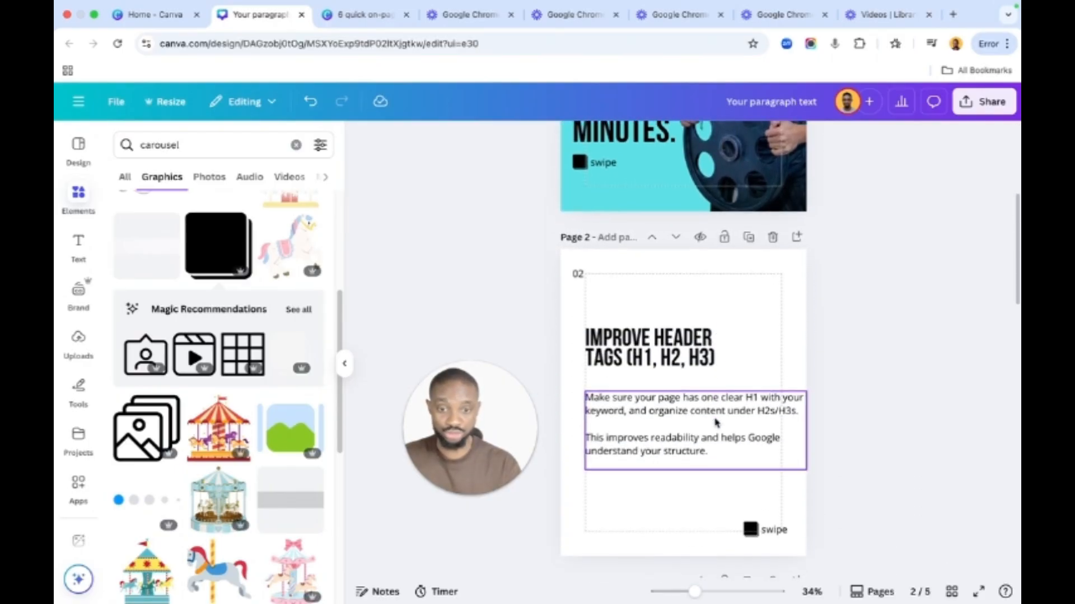
click(764, 423)
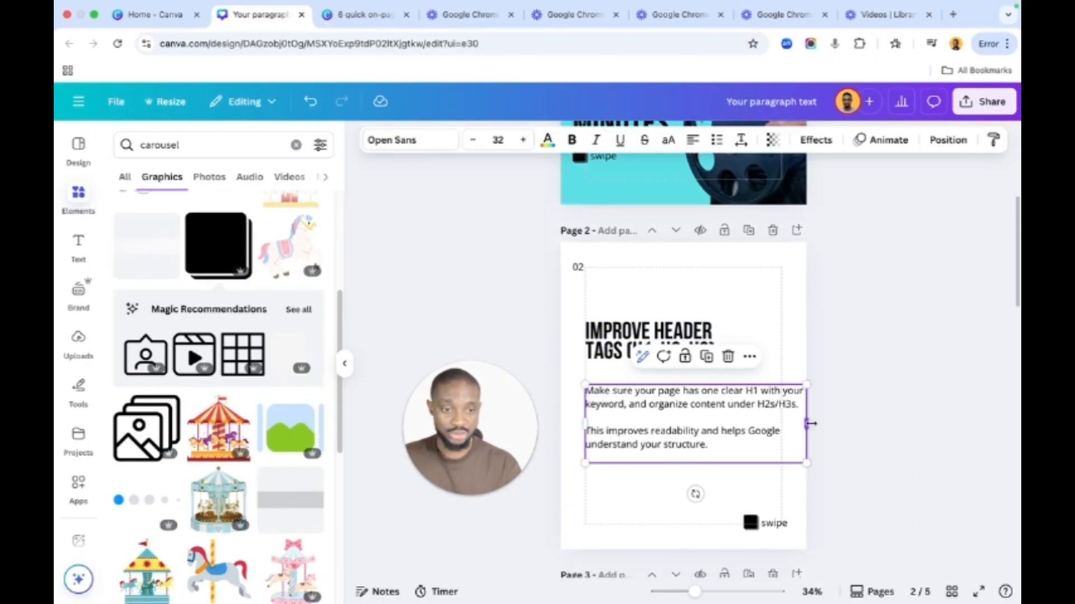
drag(809, 424, 783, 426)
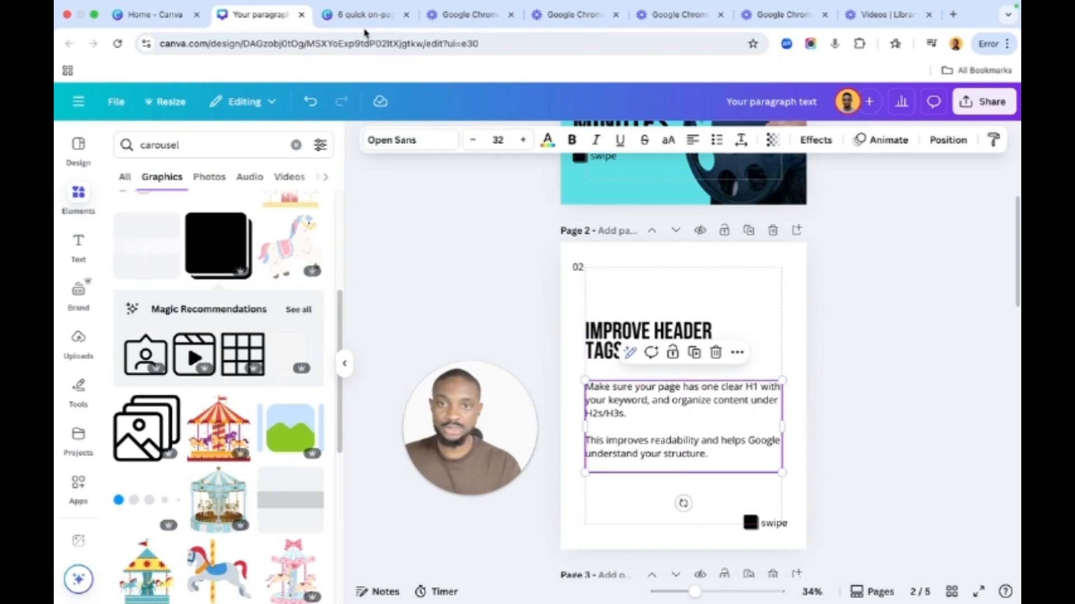
Check the numbered circle on page 2 of the reference carousel and search the working design's graphics for "numbers"
click(366, 19)
click(556, 344)
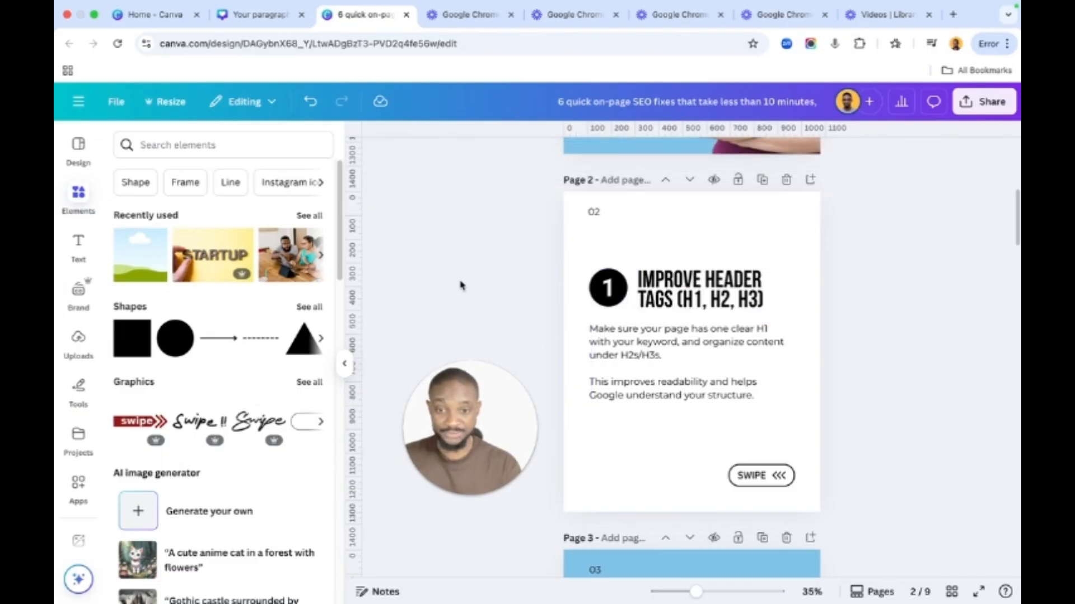
click(262, 21)
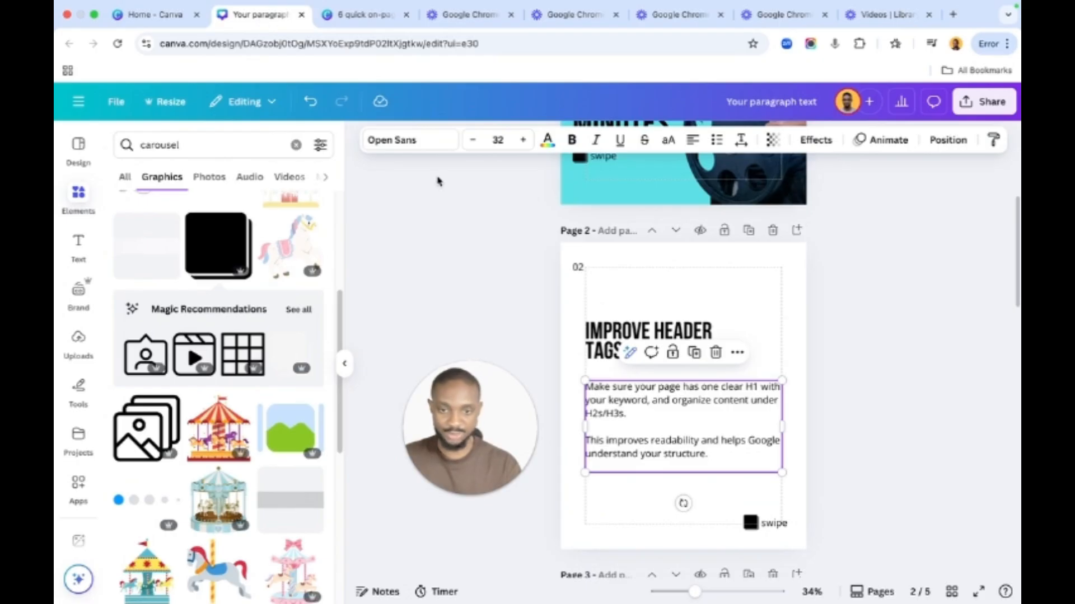
click(100, 166)
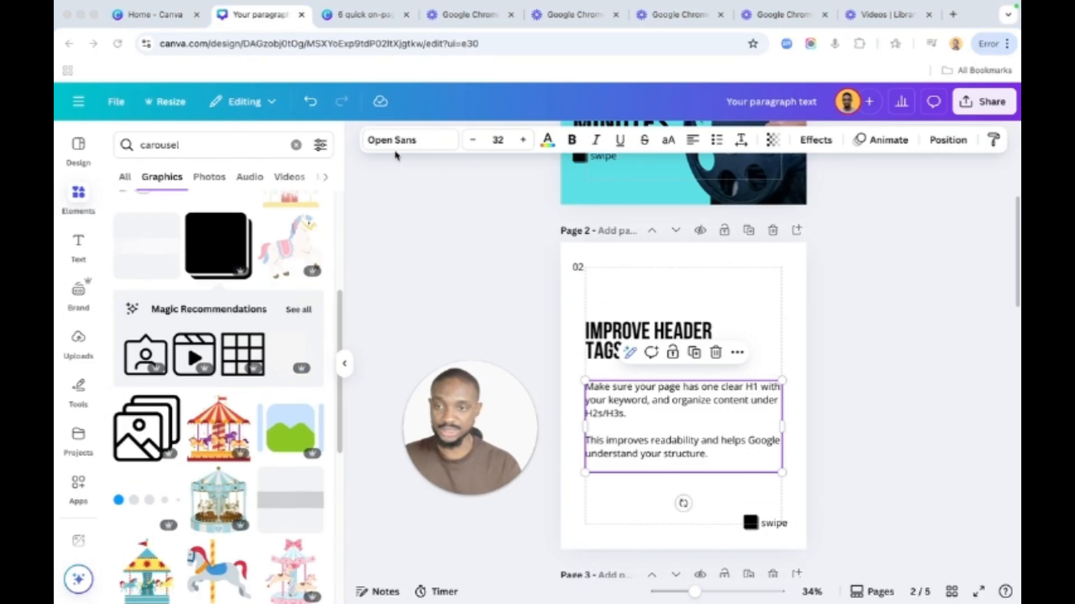
double_click(158, 145)
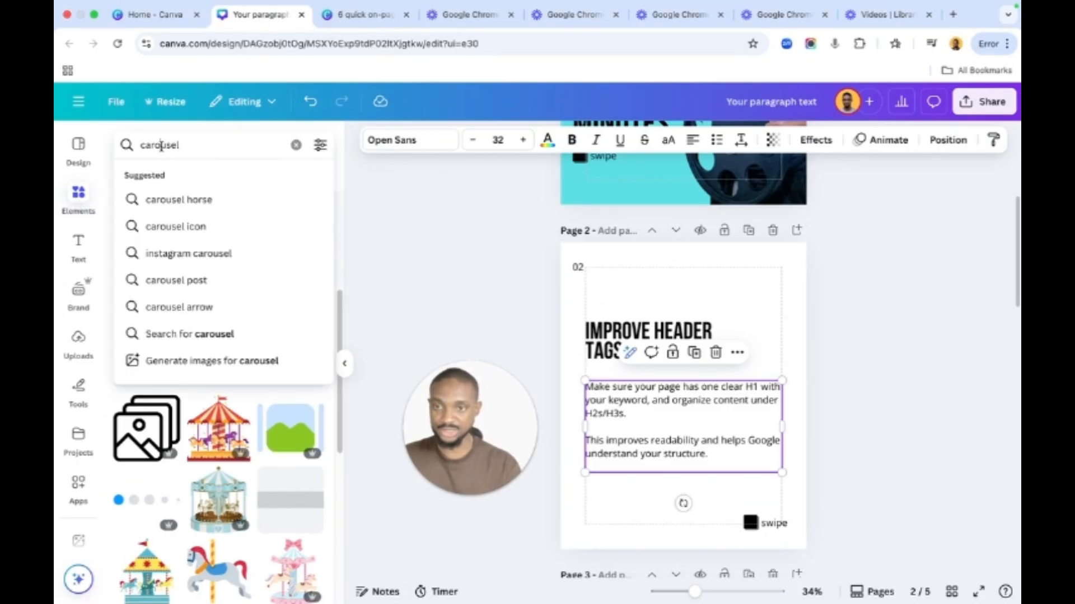
text(numbers)
key(Return)
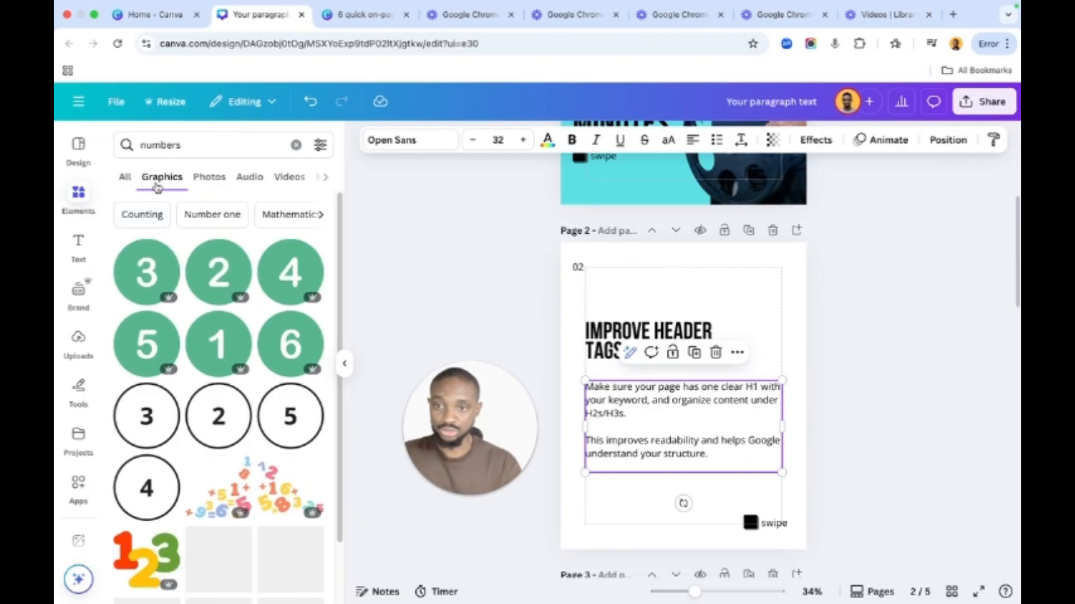
Add the green circled "1" graphic to page 2 and move it up beside the heading, clear of the body text
scroll(200, 417, down, 4)
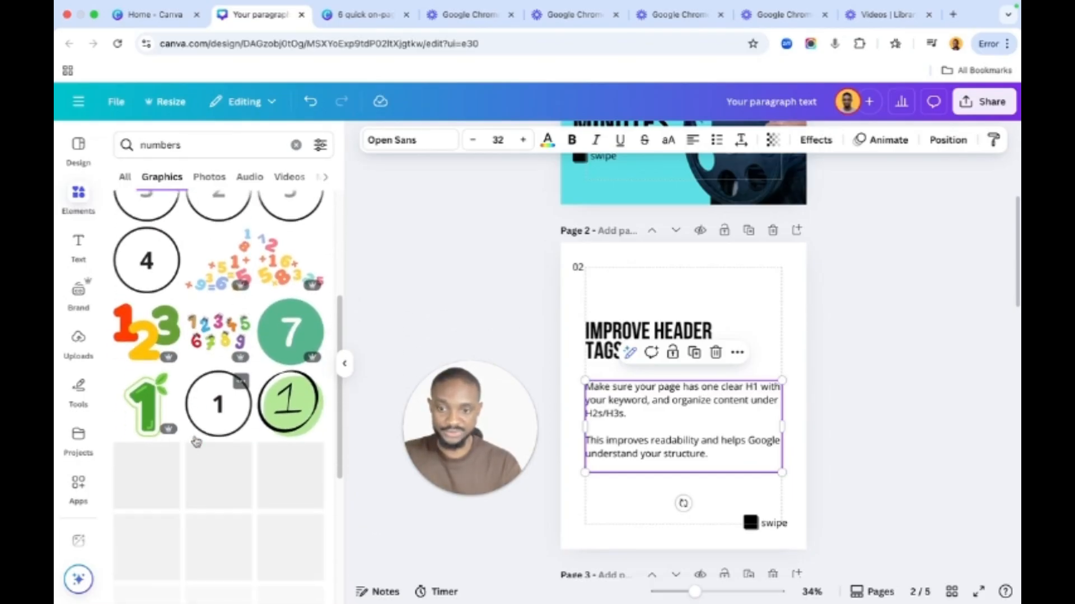
scroll(196, 442, up, 4)
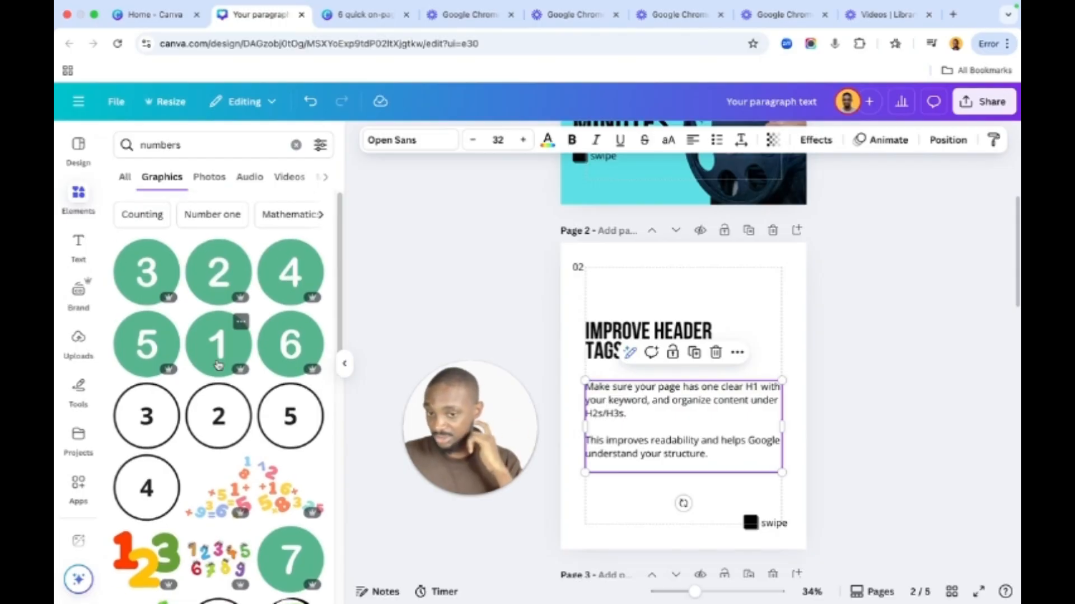
click(237, 359)
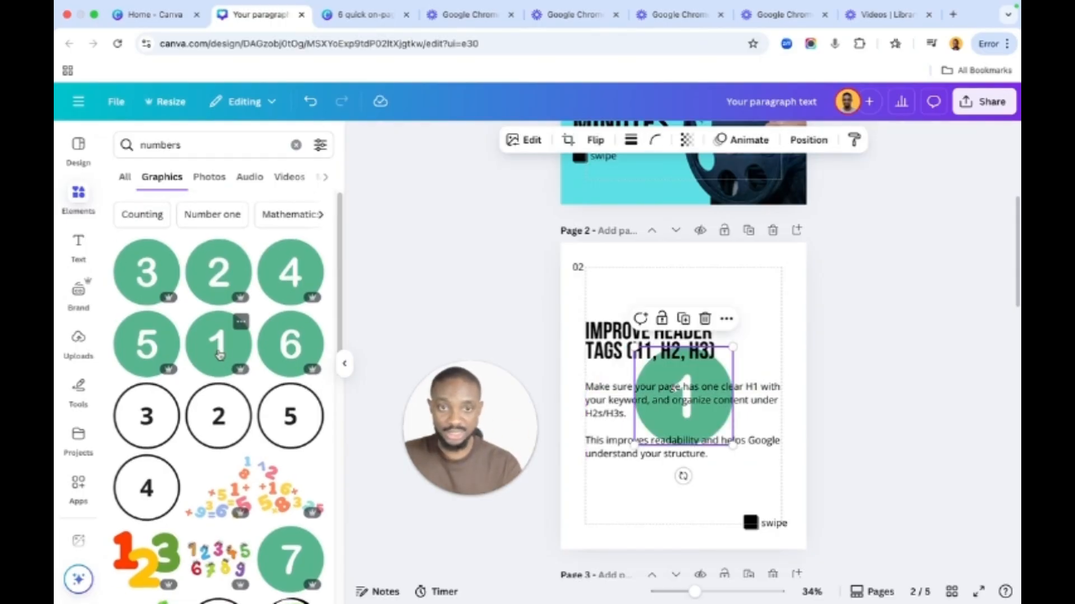
drag(701, 375, 737, 295)
scroll(694, 361, up, 4)
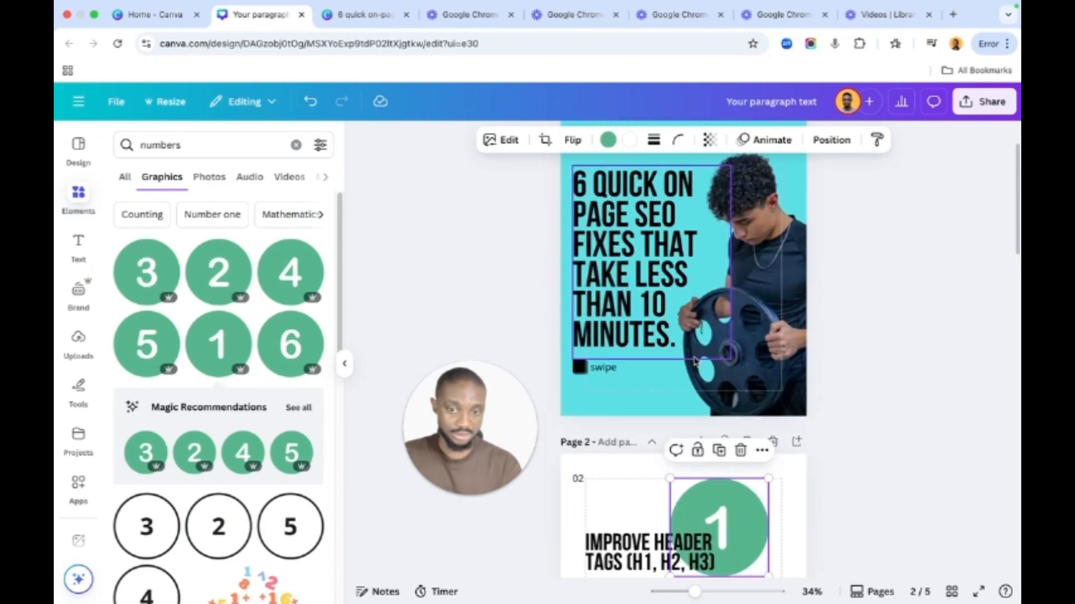
Move the circled "1" graphic on page 2 farther into the page's upper-right corner, partly outside the margin guides
scroll(694, 361, down, 2)
scroll(805, 238, up, 4)
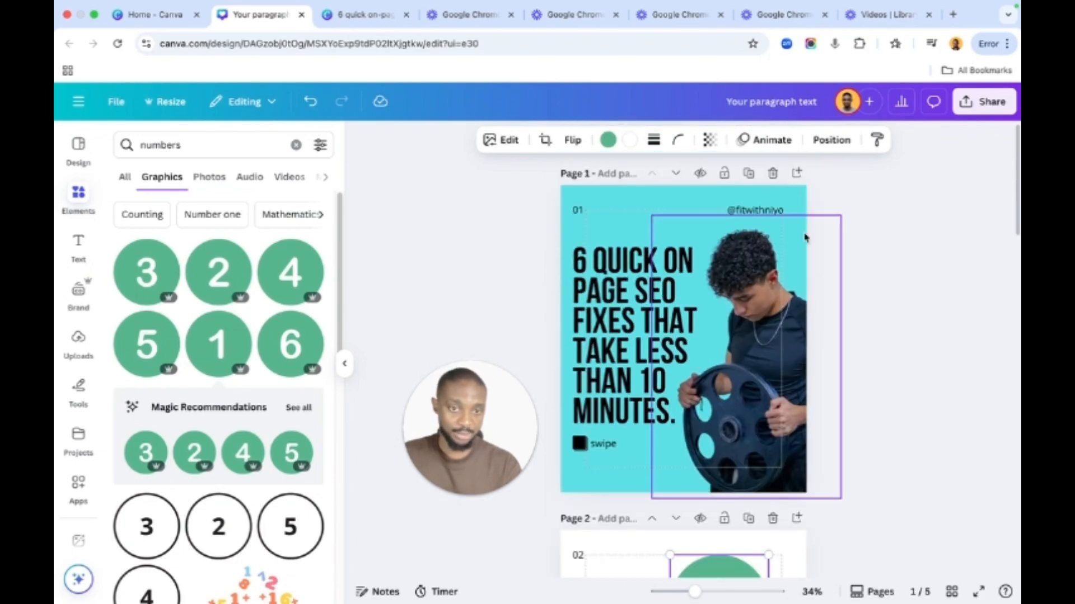
click(699, 221)
scroll(661, 291, down, 4)
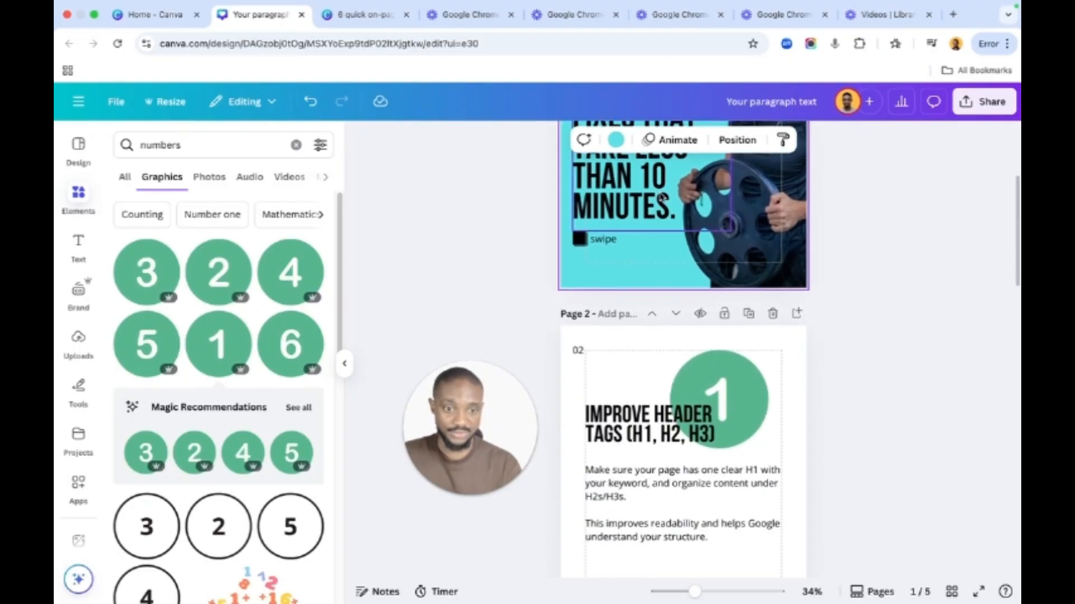
scroll(647, 328, down, 2)
click(744, 329)
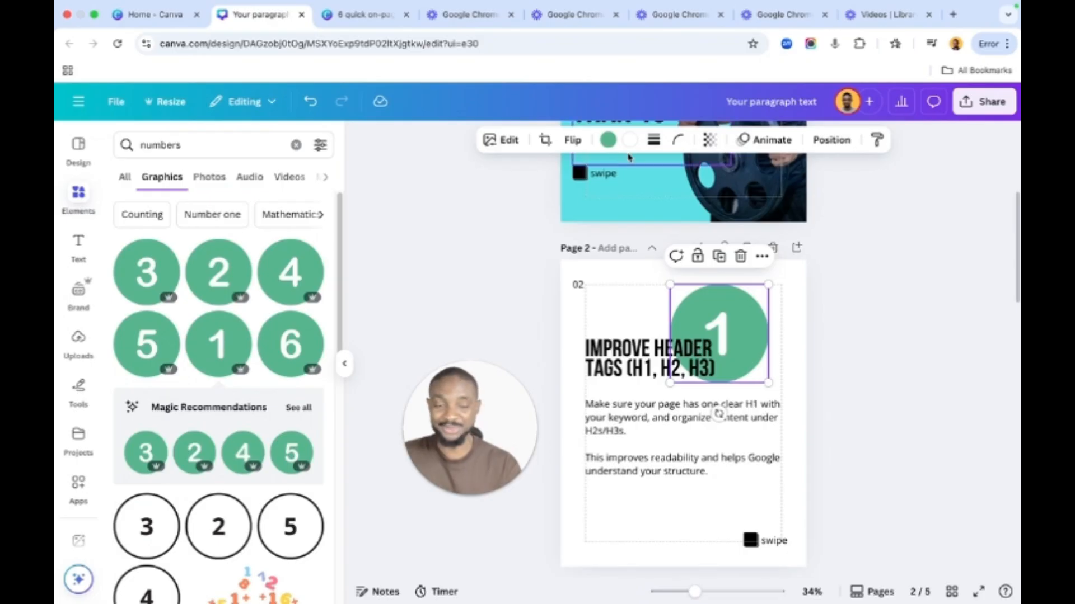
drag(721, 318, 747, 305)
click(607, 311)
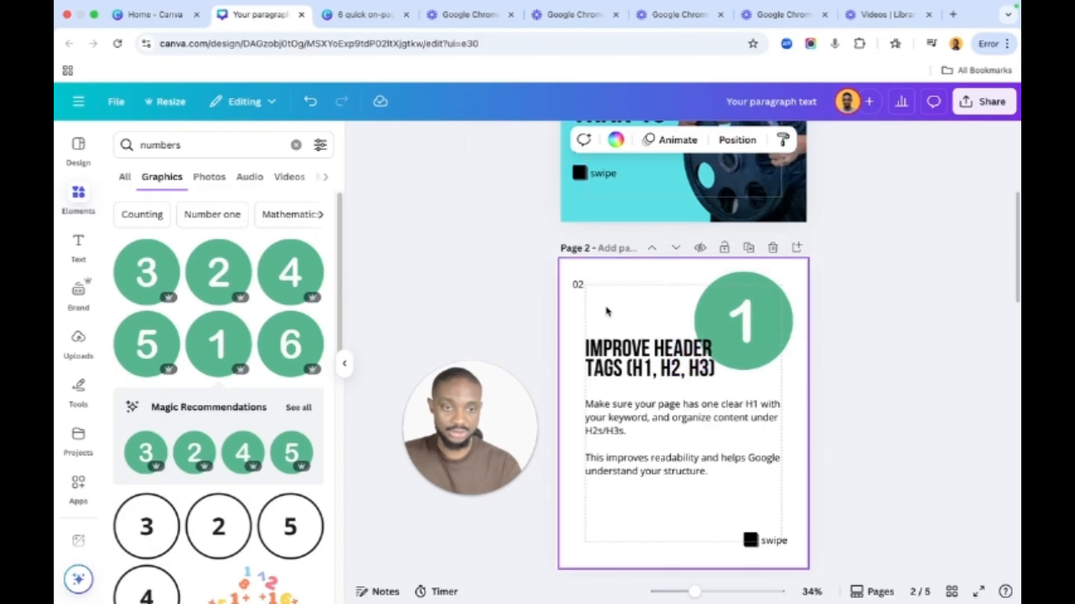
Recolor the circle of the page 2 number graphic to the cover's turquoise blue, #5ce1e6
click(727, 325)
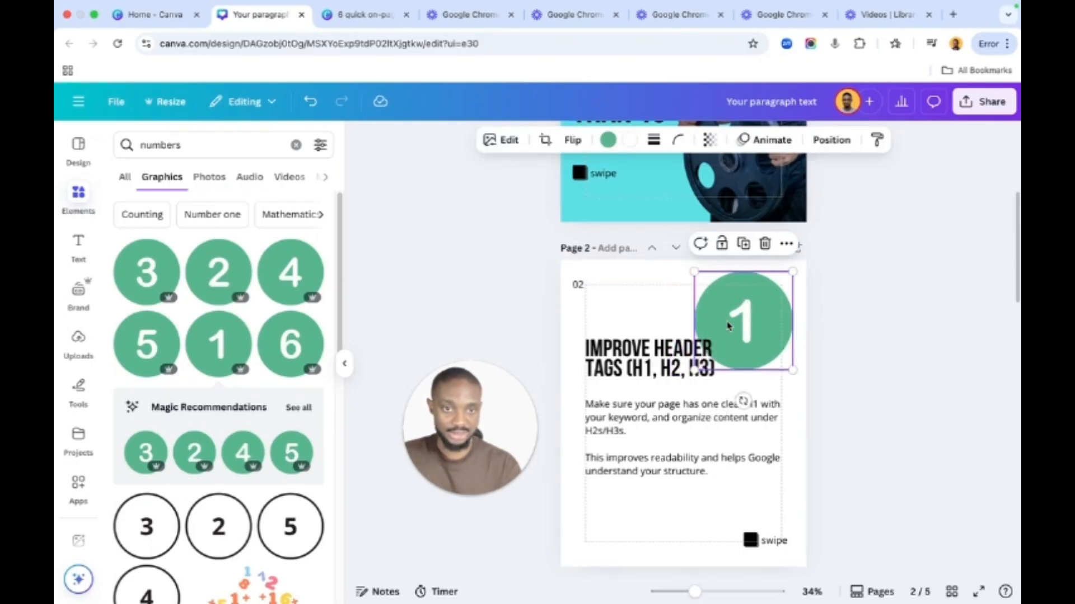
click(607, 140)
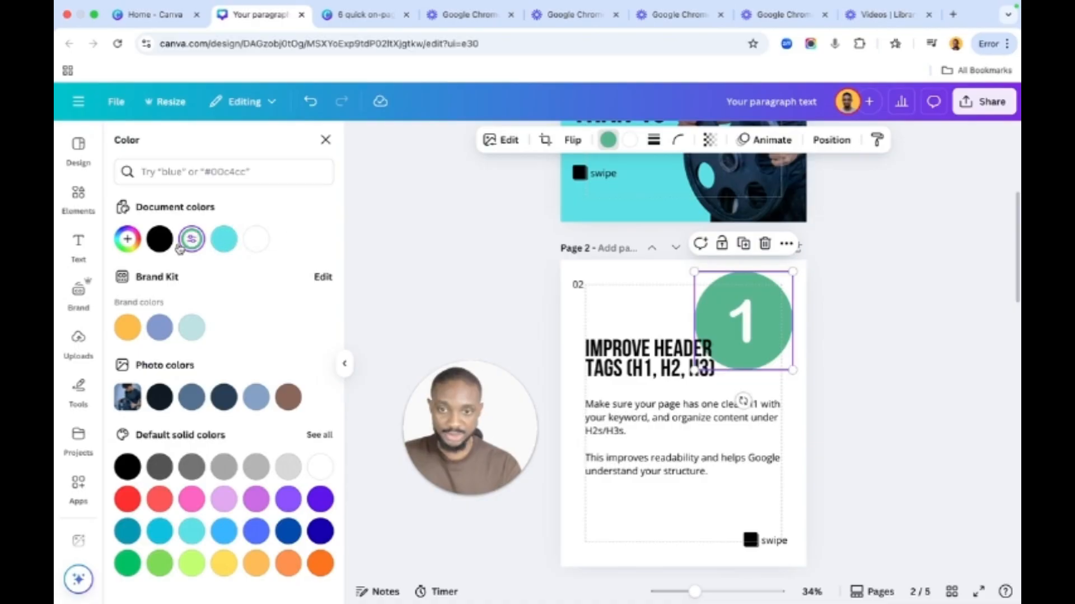
scroll(540, 281, down, 1)
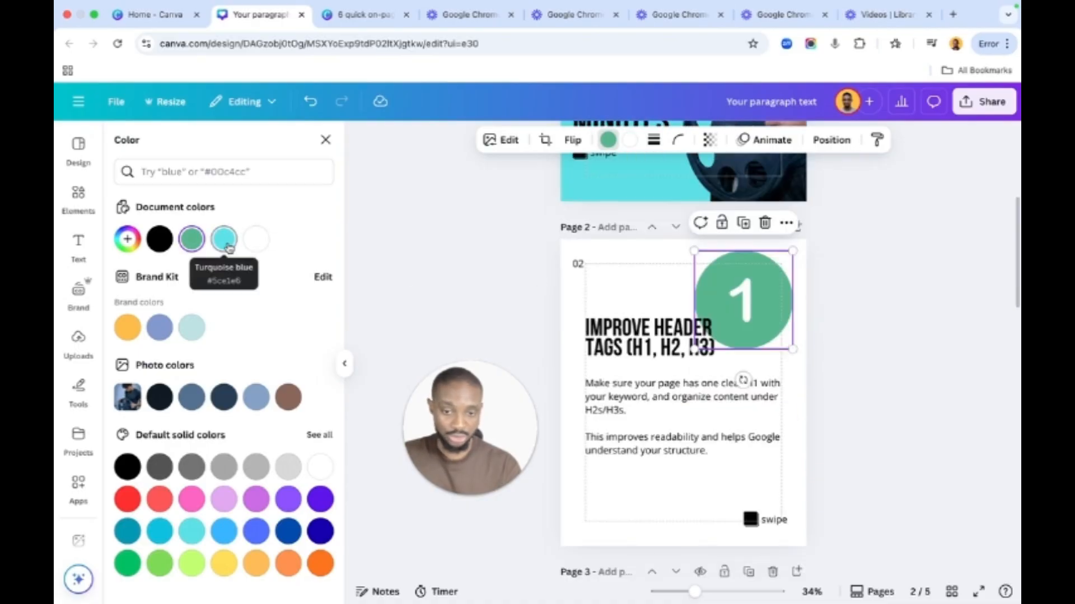
scroll(706, 232, up, 5)
scroll(707, 233, down, 5)
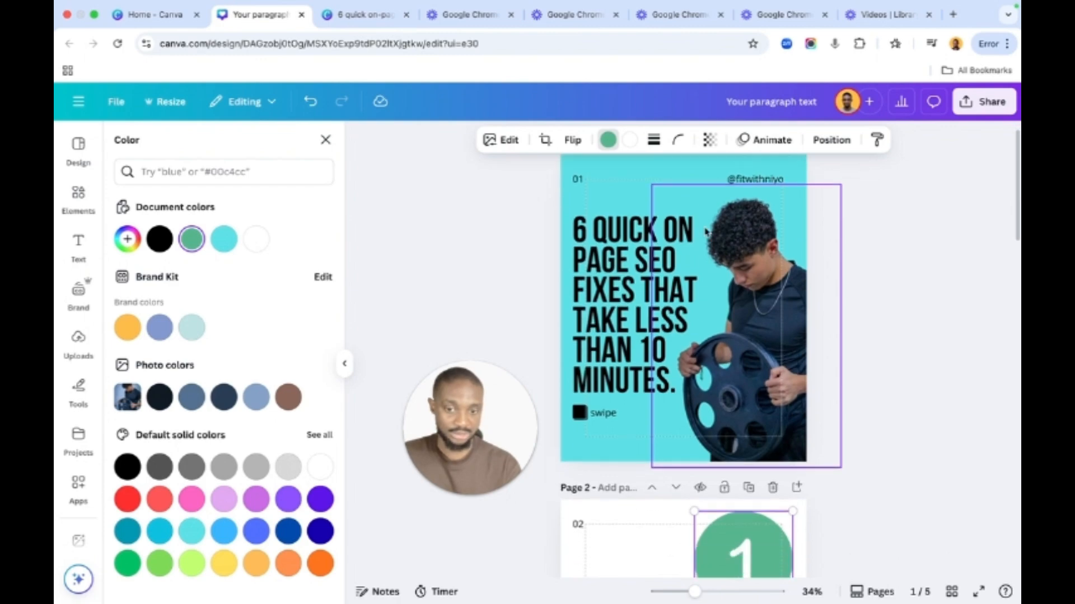
scroll(706, 232, down, 3)
click(224, 239)
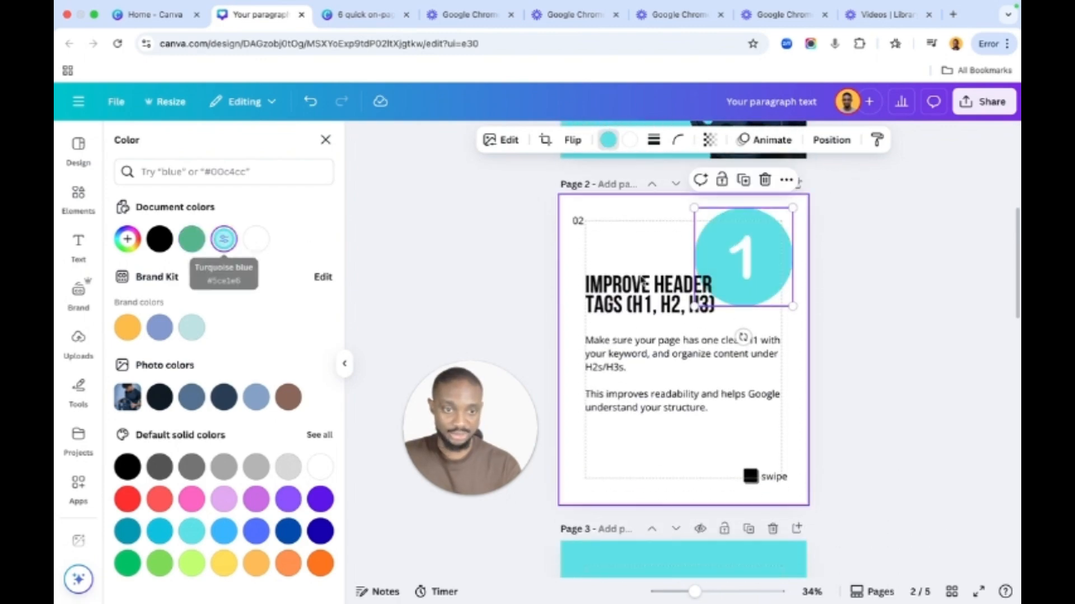
Shrink the circled "1" to about the heading's height, shift the heading right, and place the circle before it at the left margin guide
drag(694, 208, 578, 287)
drag(648, 303, 686, 303)
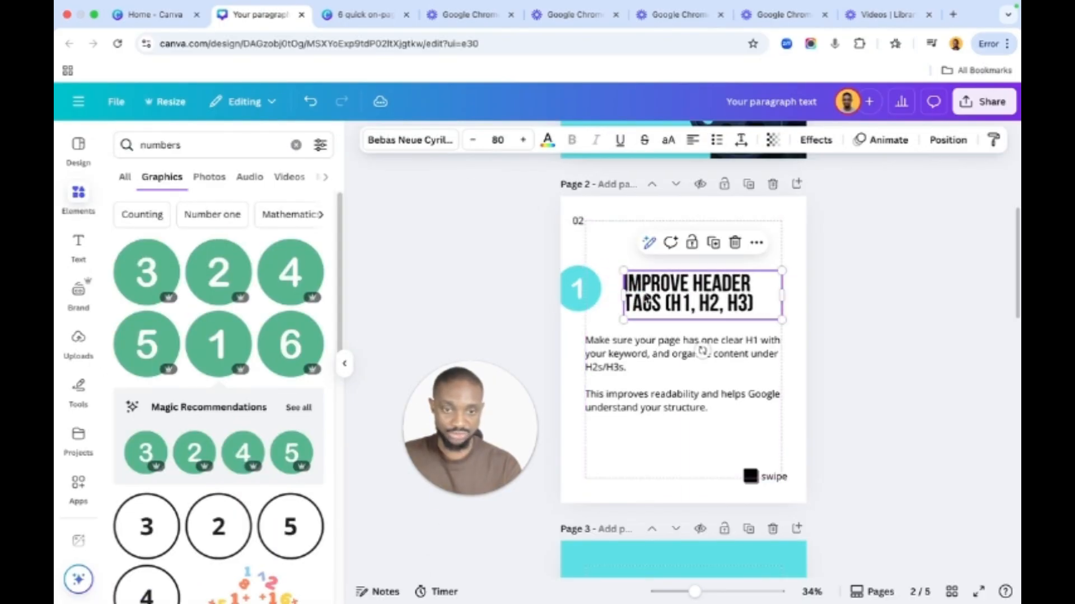
click(580, 288)
drag(581, 288, 626, 313)
drag(709, 302, 716, 298)
click(826, 345)
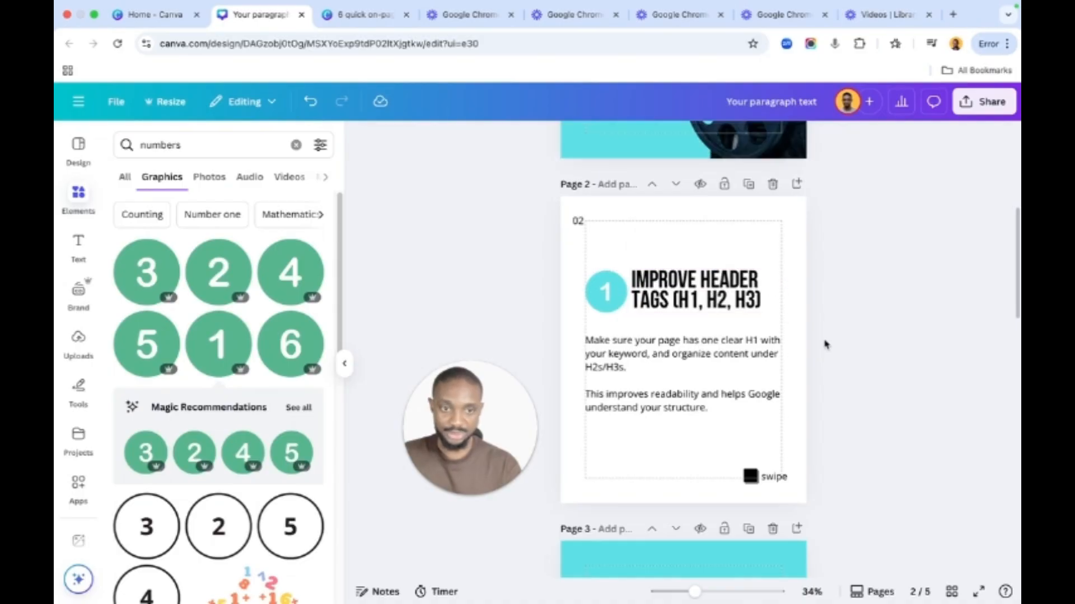
click(762, 304)
click(833, 379)
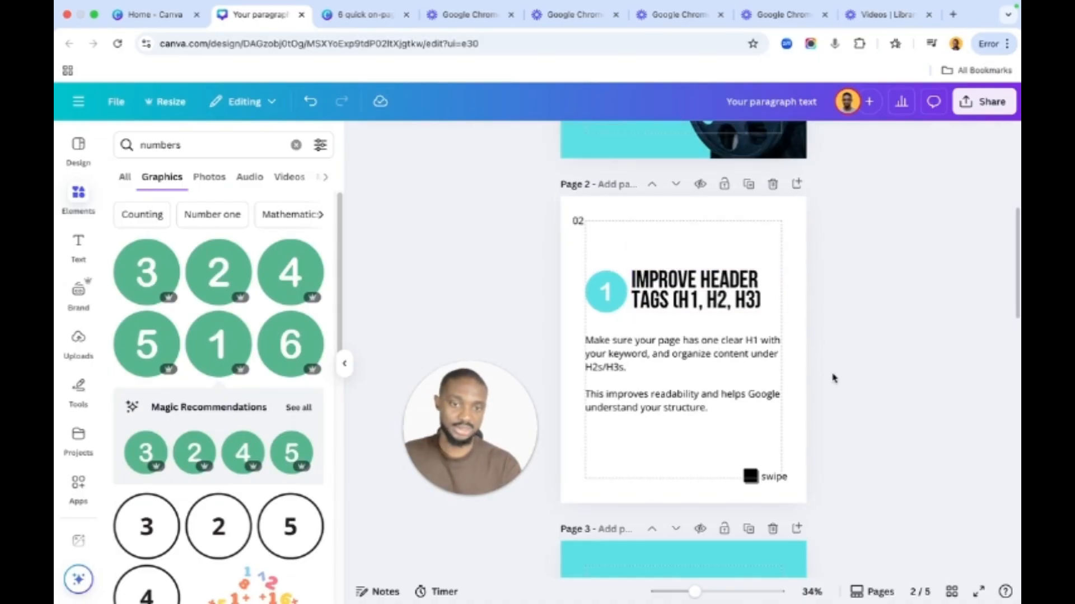
click(643, 380)
key(BackSpace)
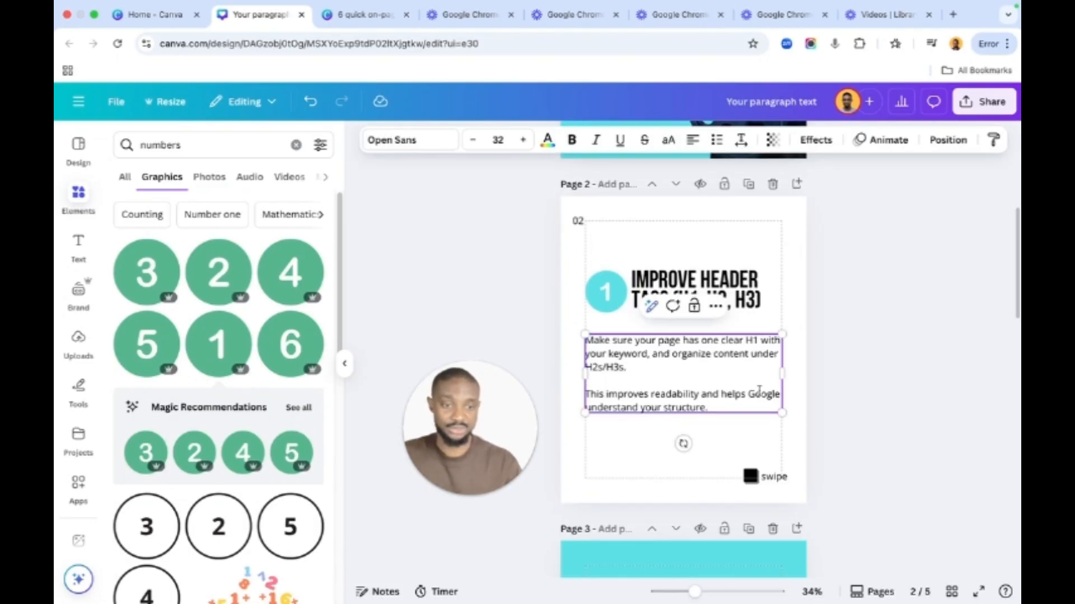
click(825, 374)
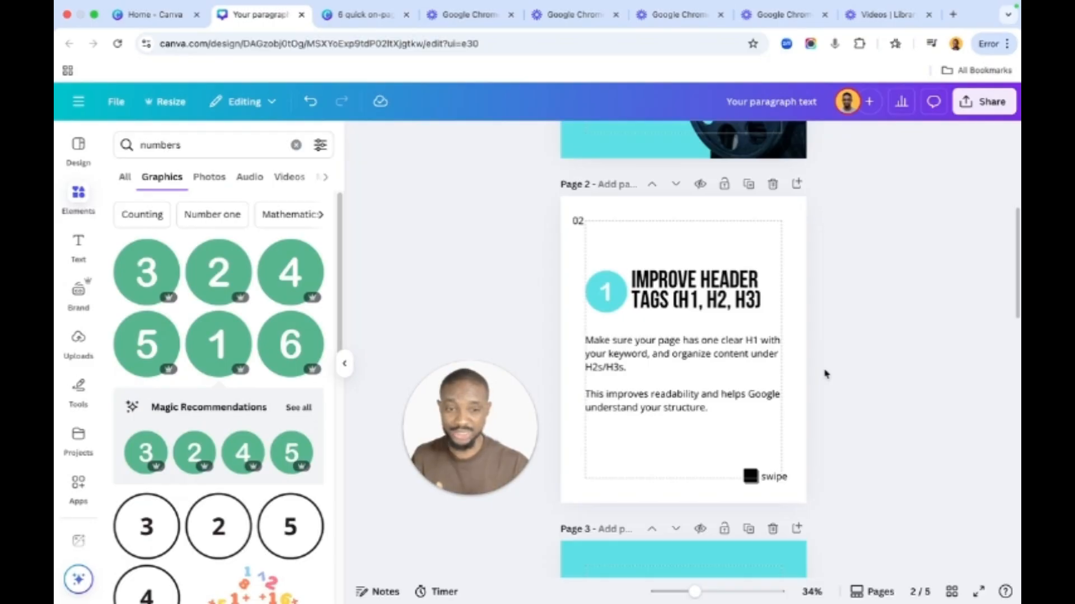
Duplicate page 2 to create the next carousel page
click(748, 184)
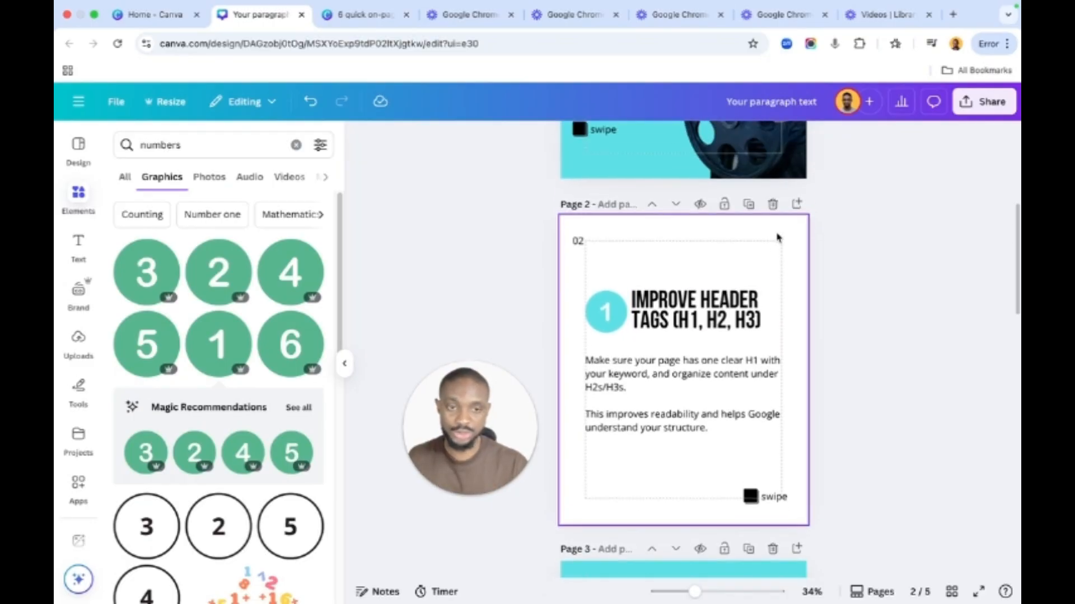
scroll(679, 246, up, 5)
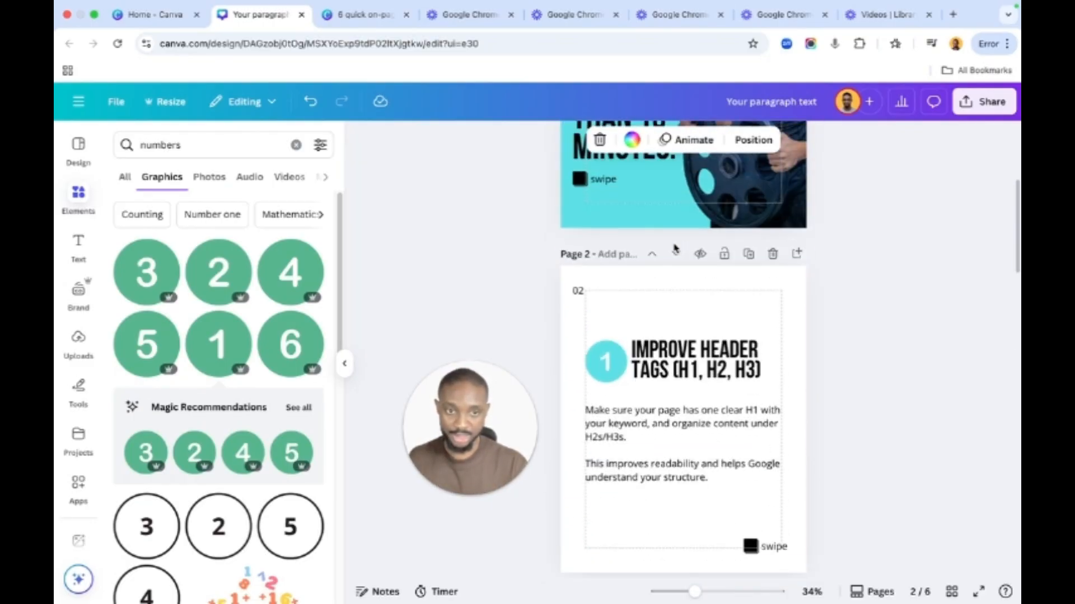
scroll(750, 258, down, 5)
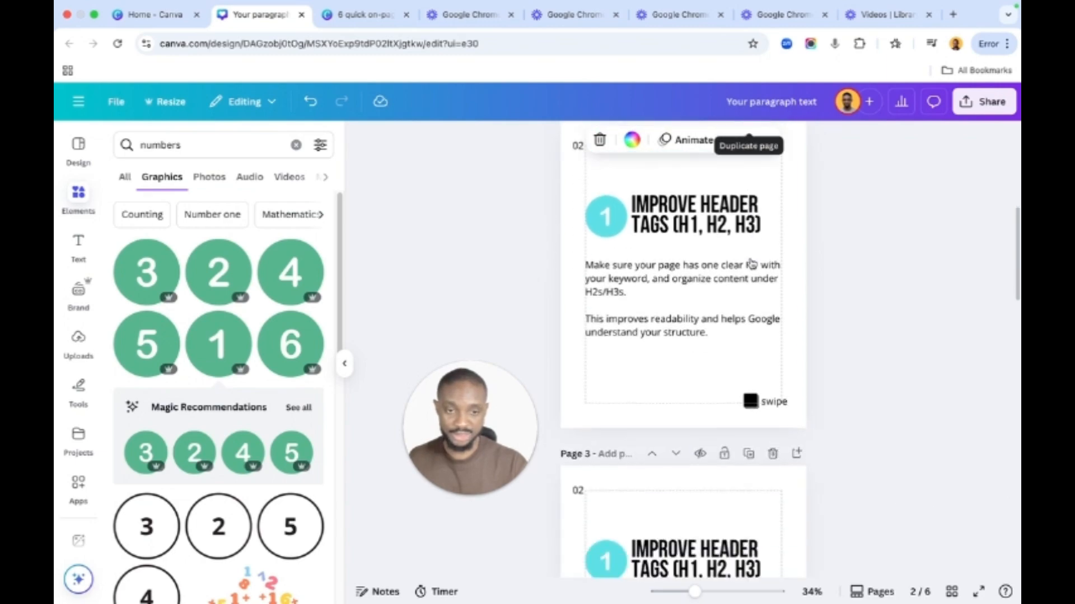
scroll(752, 263, down, 2)
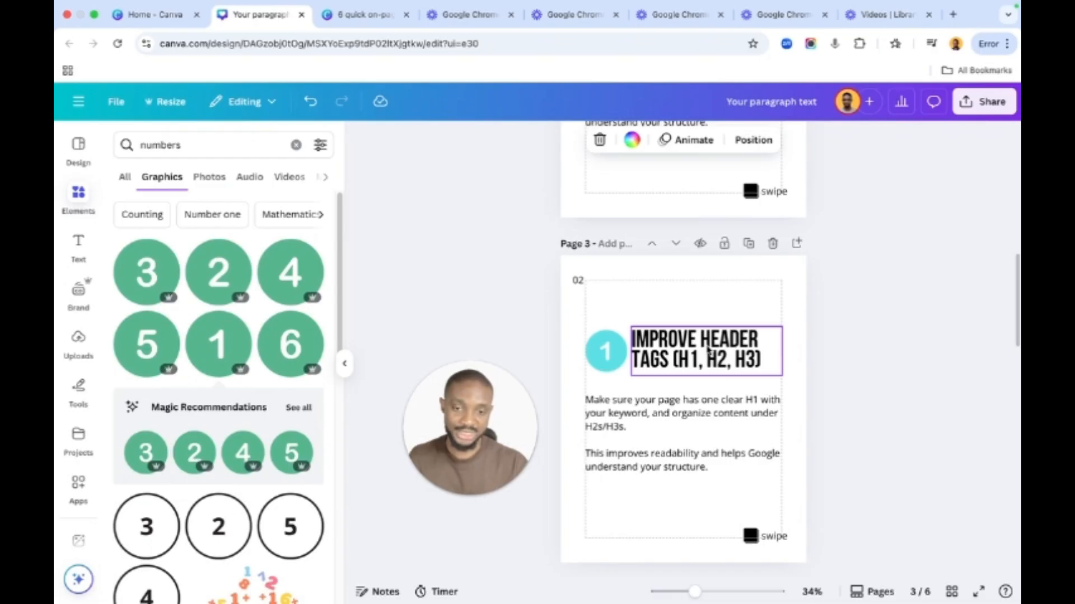
scroll(708, 350, up, 2)
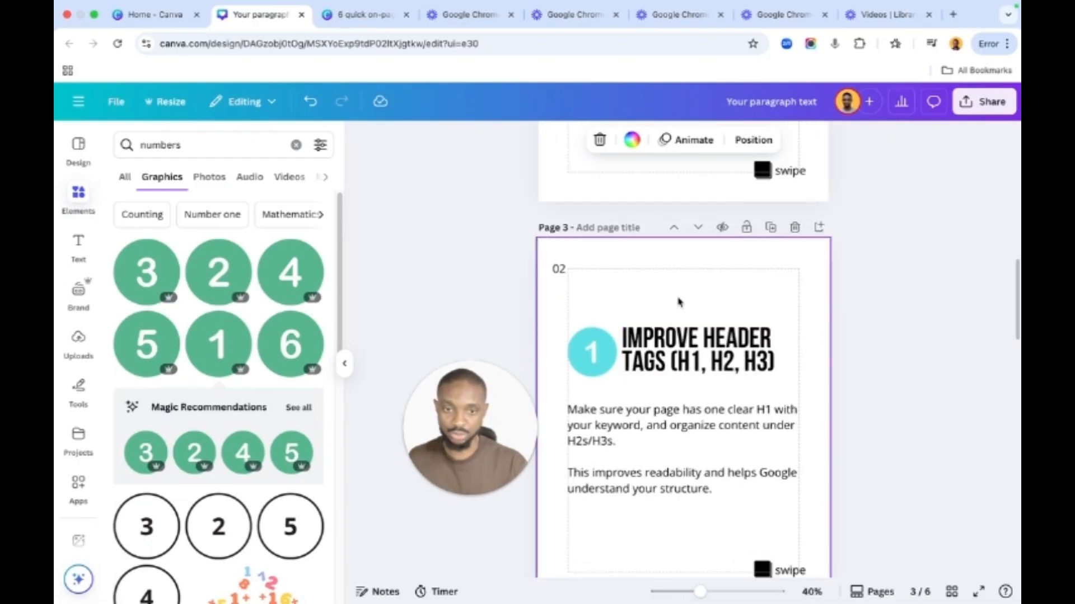
Change the page number on the duplicated page to 03 and delete its circled "1" graphic
click(559, 271)
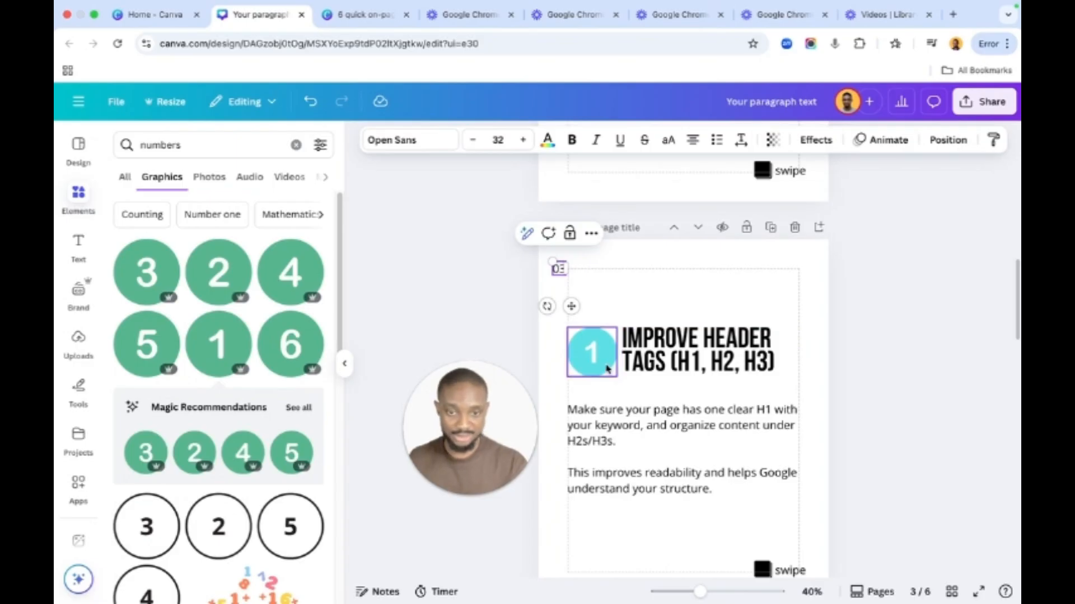
click(577, 351)
key(Delete)
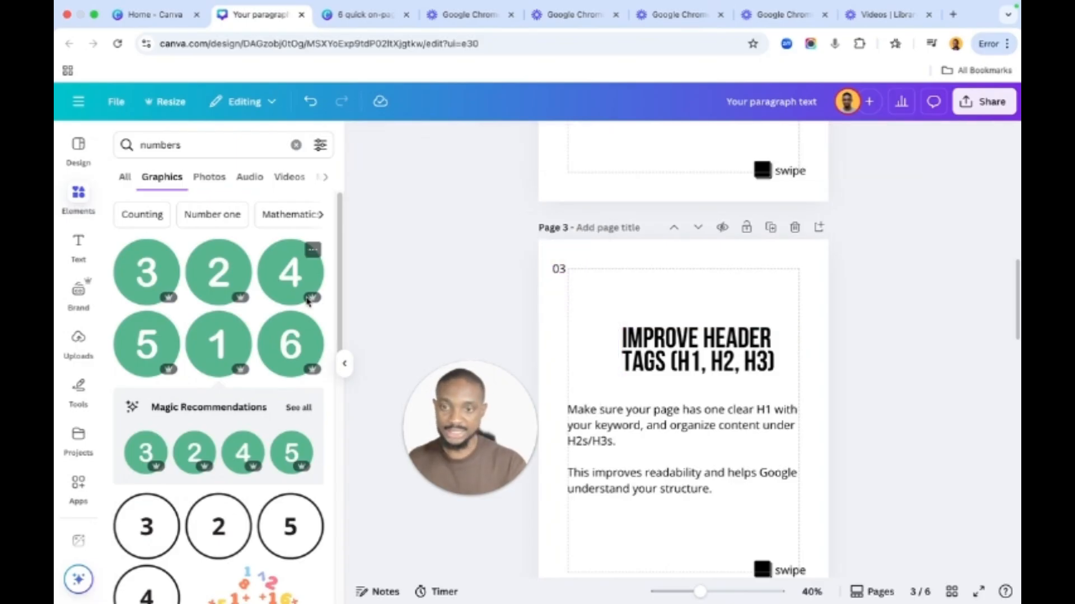
Add the green circled "2" graphic to page 3 and recolor its circle turquoise blue
click(219, 273)
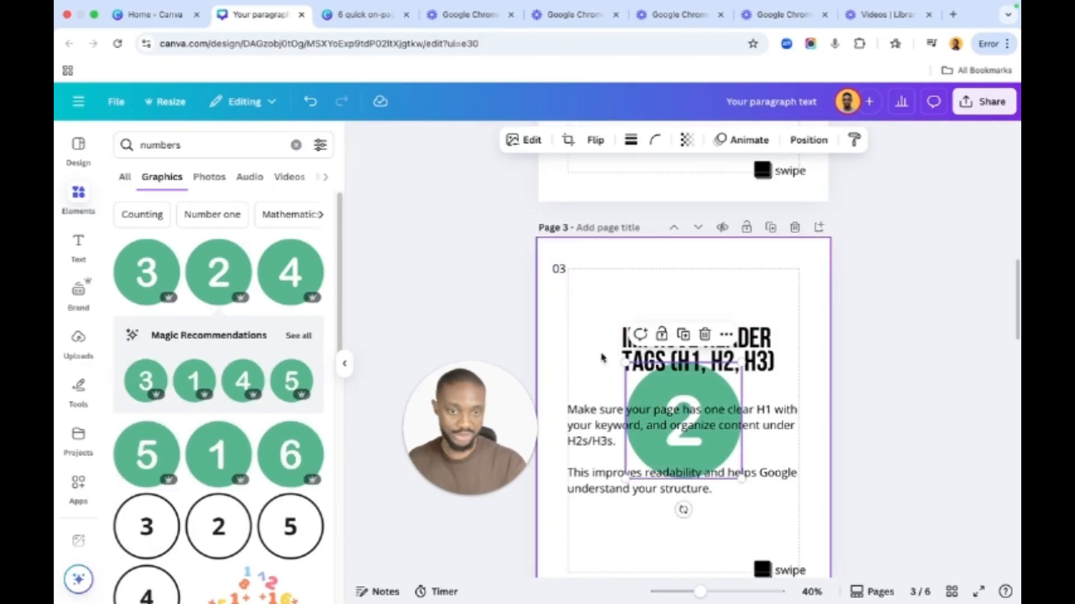
click(607, 139)
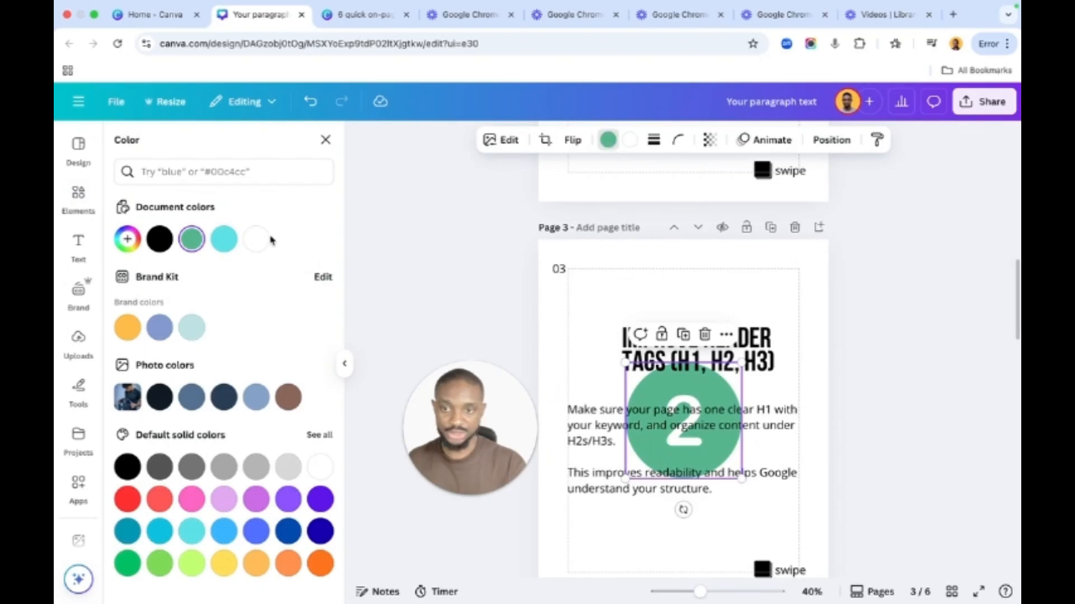
click(224, 239)
Shrink the circled "2", place it before the page 3 heading at the left margin guide, and nudge the heading slightly right
drag(684, 431, 589, 364)
click(737, 296)
click(684, 363)
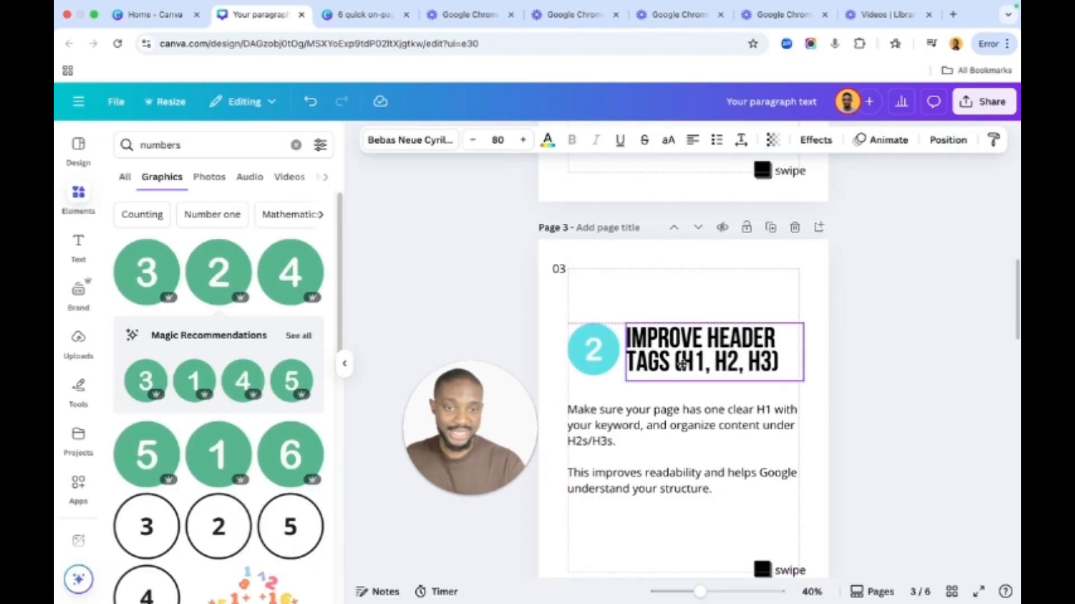
Copy the circled "1" from page 2 and paste it over the circled "2" on page 3 as a size reference
scroll(619, 281, up, 5)
click(591, 324)
click(589, 323)
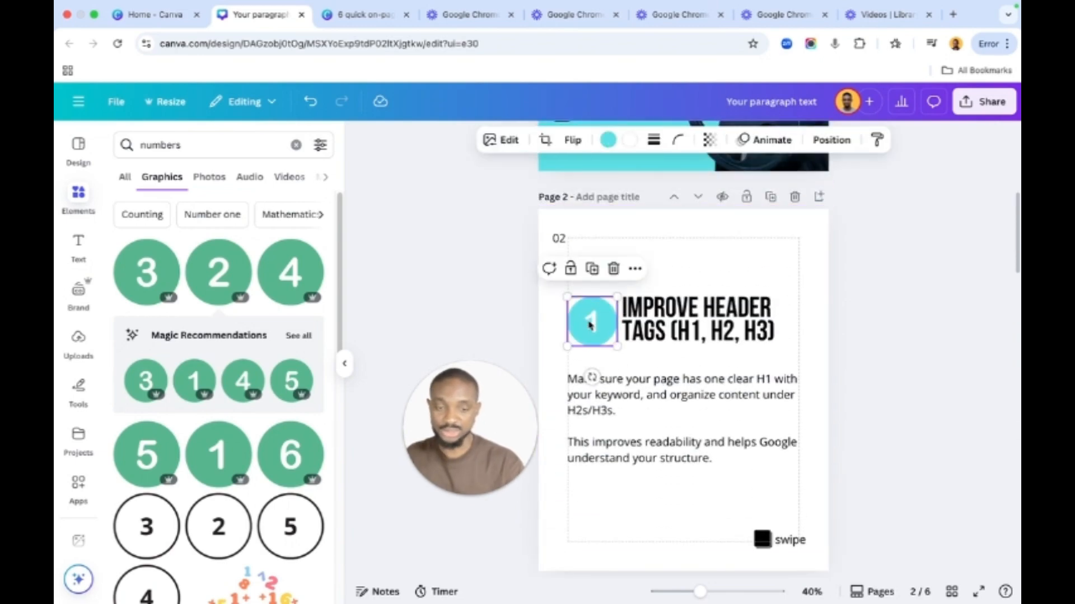
key(ctrl+c)
scroll(590, 324, down, 5)
key(ctrl+v)
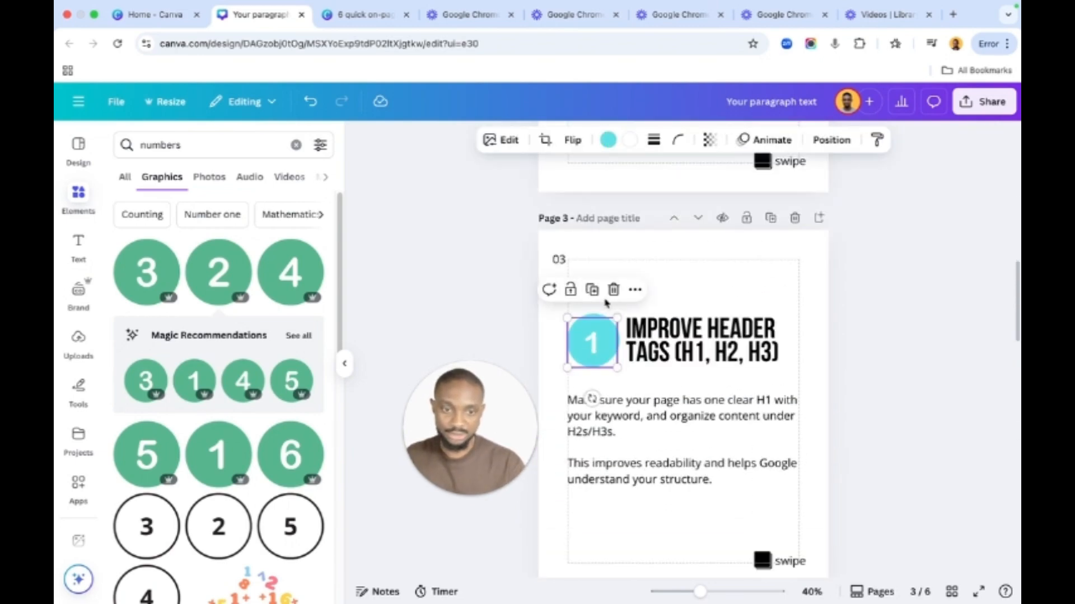
Center the pasted "1" over the circled "2" to compare their sizes, and delete the pasted copy
scroll(605, 302, up, 5)
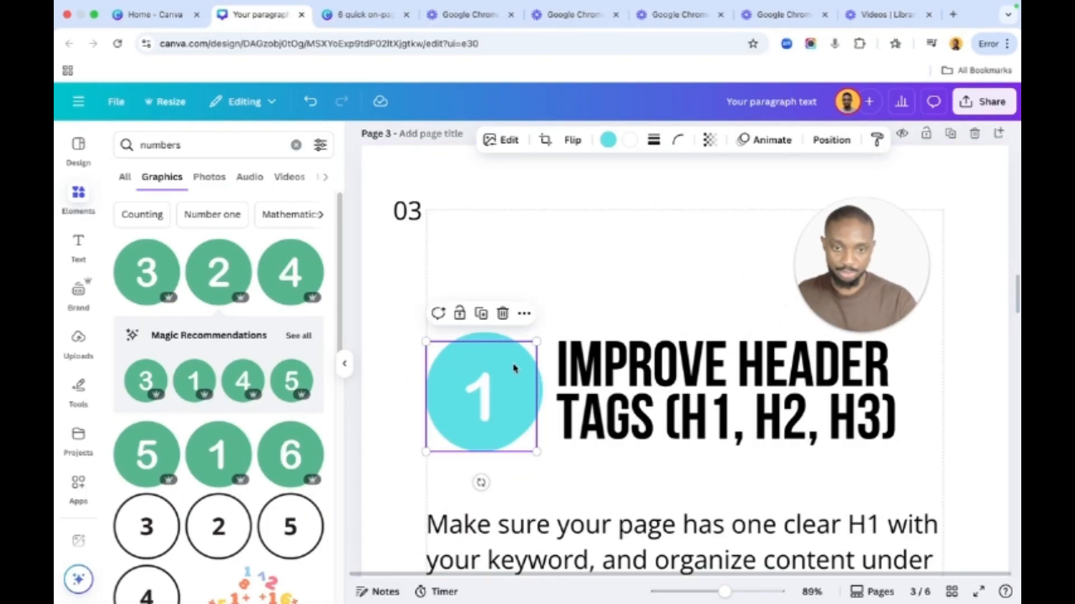
mouse_move(491, 396)
mouse_down()
mouse_move(485, 304)
mouse_move(491, 390)
mouse_up()
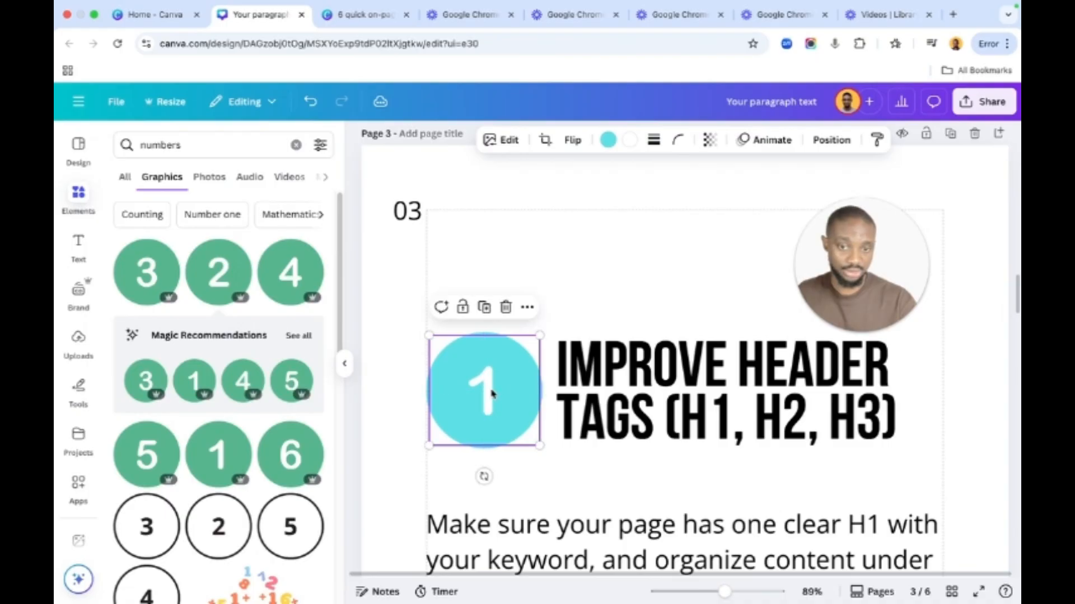
click(618, 264)
click(500, 385)
key(Delete)
Check the headings, body text and backgrounds on pages 3 and 4 of the reference carousel and return to page 3 of the working design
scroll(499, 383, down, 3)
scroll(465, 417, down, 2)
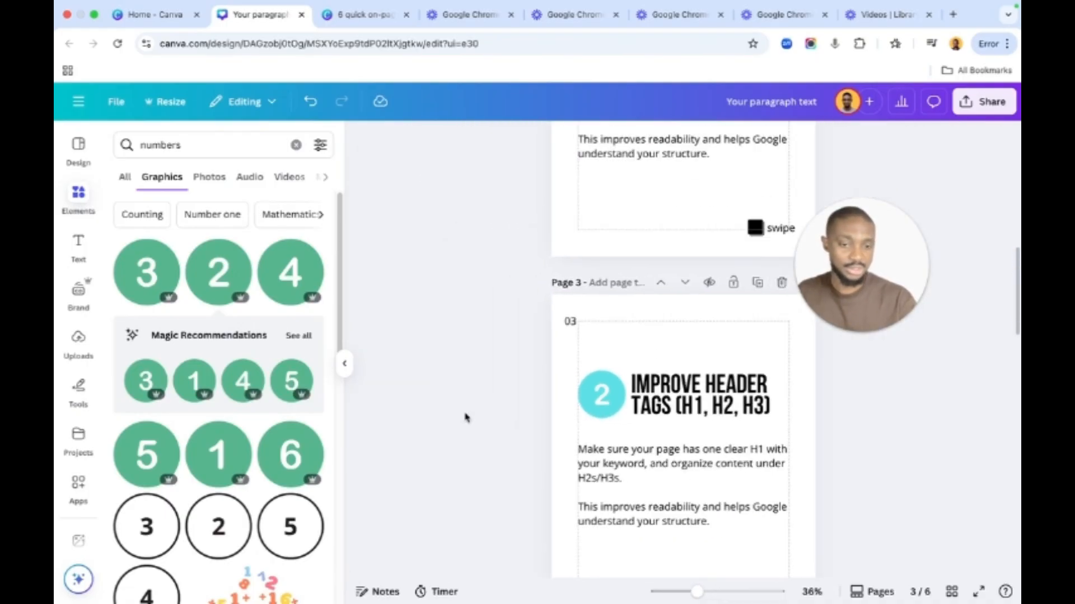
scroll(602, 394, down, 1)
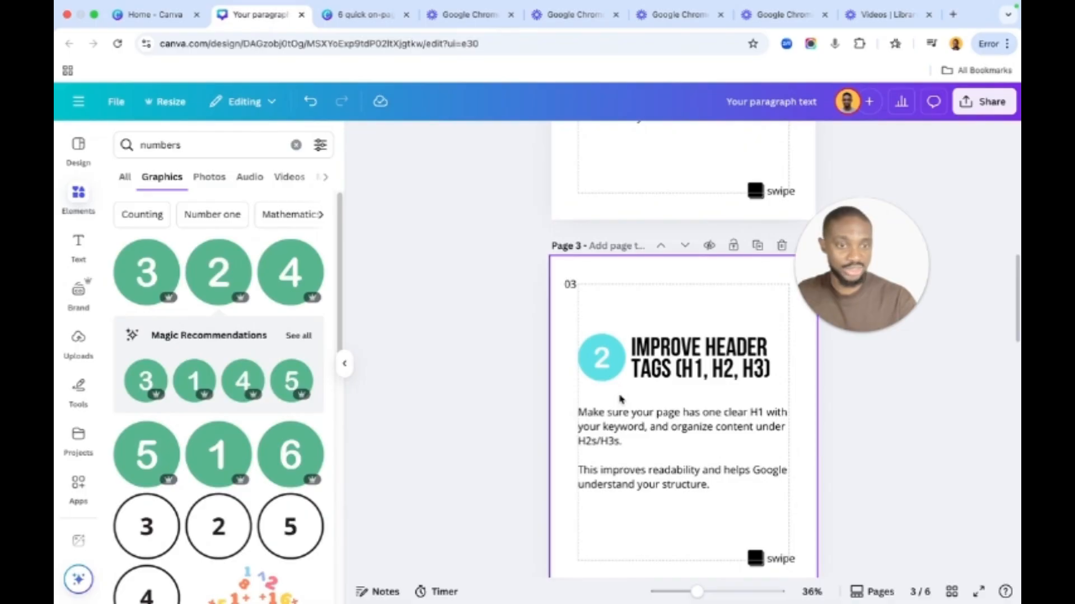
scroll(620, 398, down, 1)
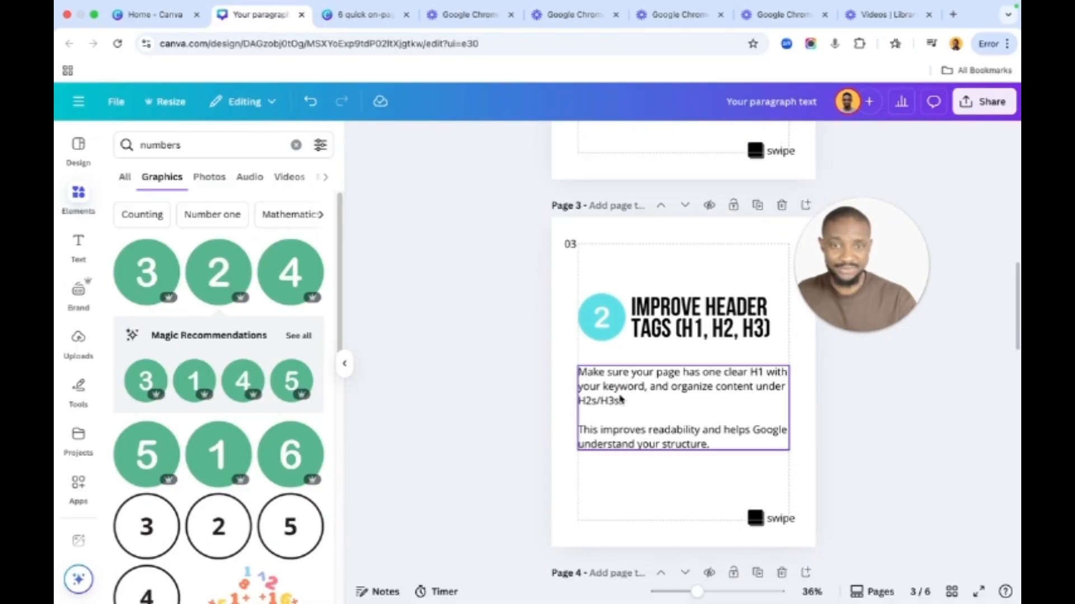
click(364, 15)
scroll(625, 326, down, 6)
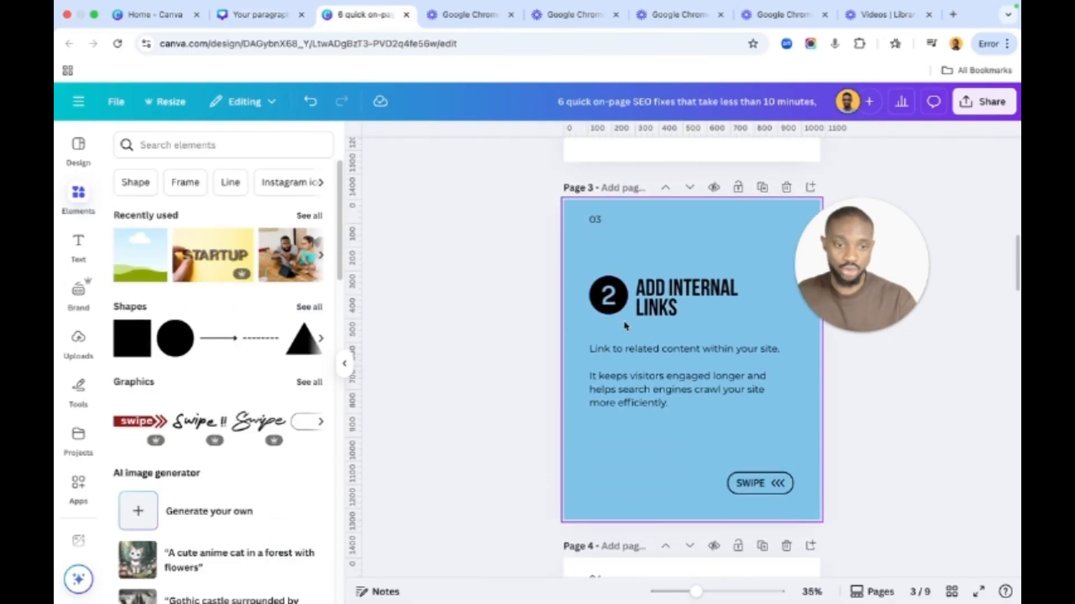
scroll(624, 324, down, 5)
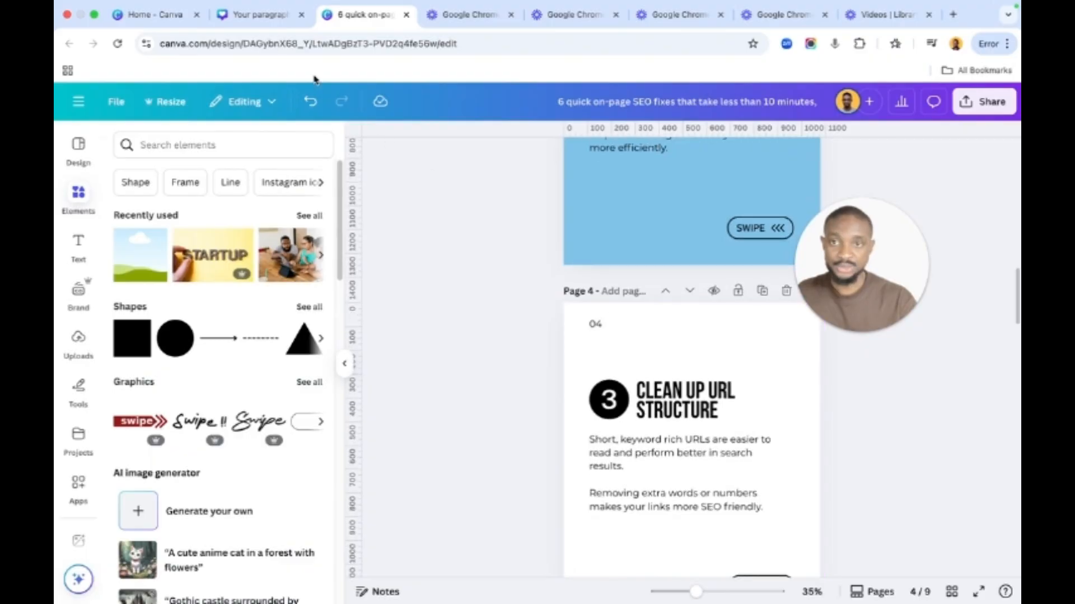
click(262, 17)
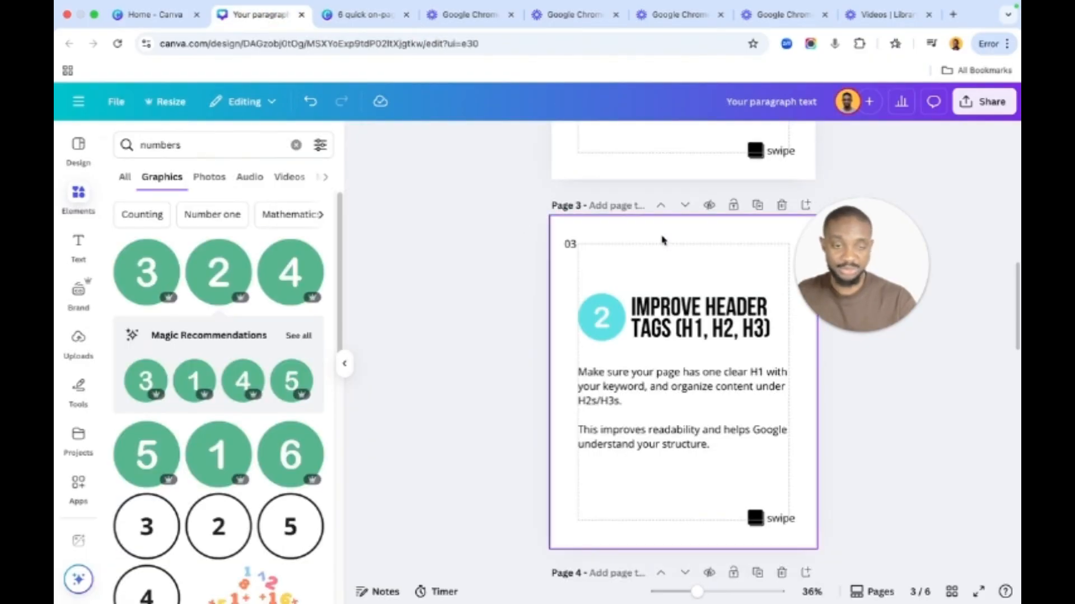
scroll(662, 240, down, 1)
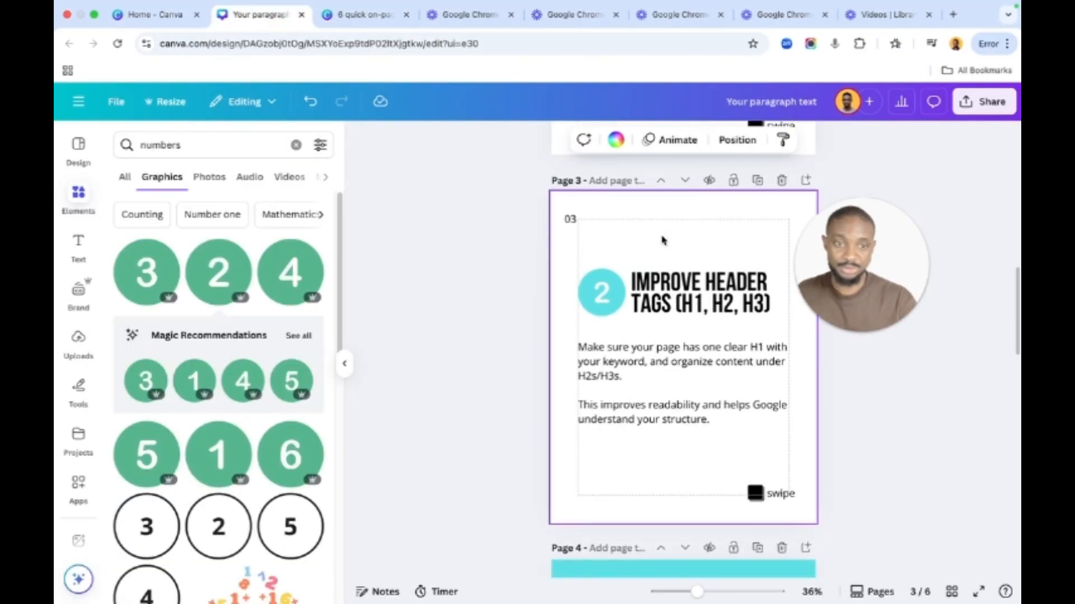
Set the page 3 background to the document's turquoise and recolor the circled "2" black
click(615, 141)
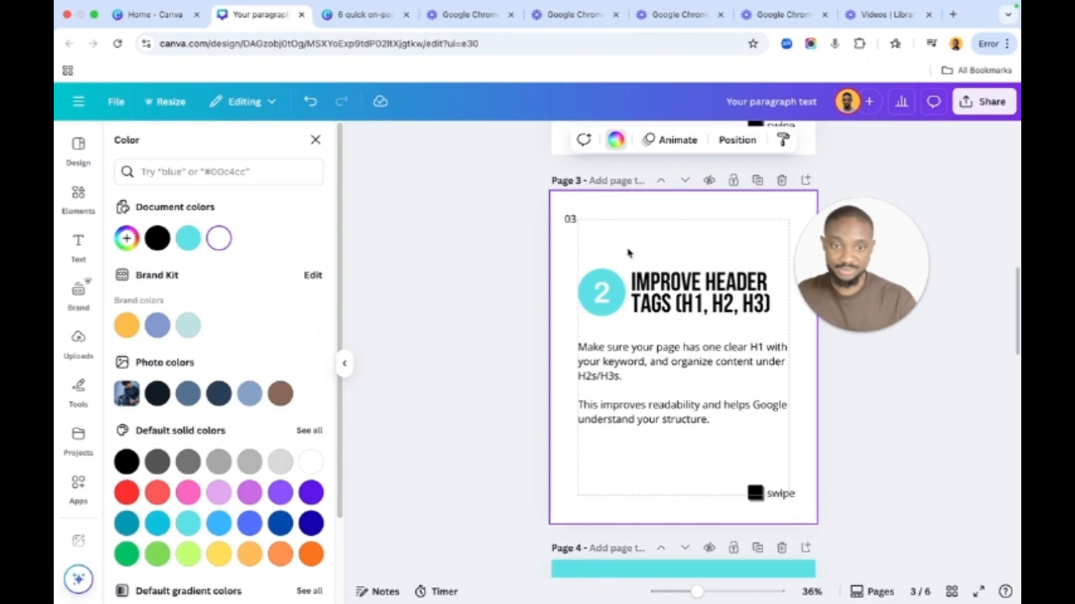
click(603, 297)
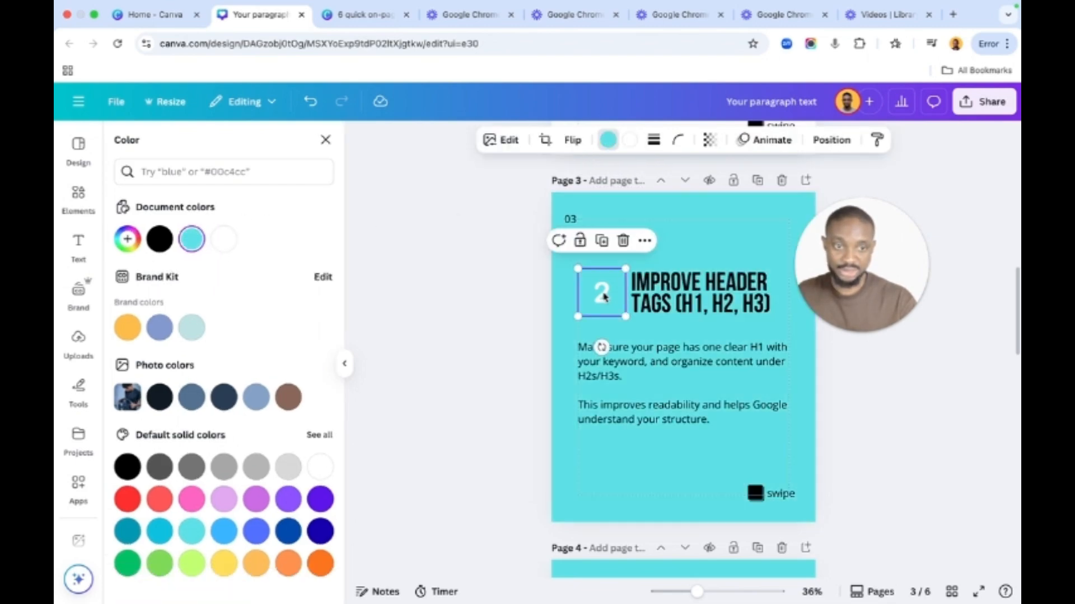
click(604, 140)
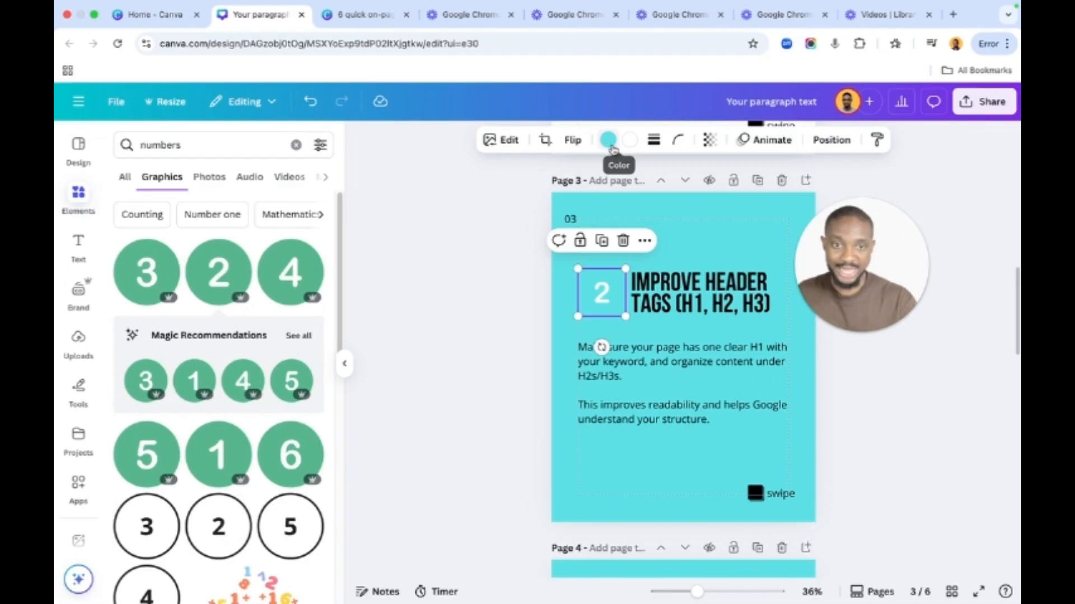
click(605, 140)
click(160, 239)
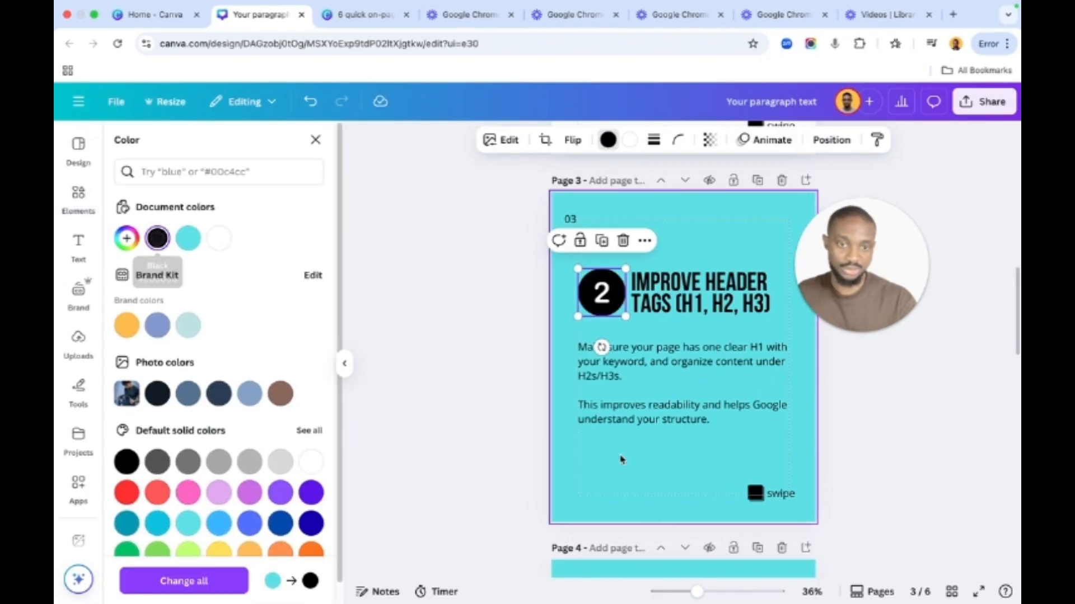
click(693, 514)
Delete the two pages directly after page 3, keeping the empty turquoise page as page 4
scroll(752, 398, down, 3)
click(782, 334)
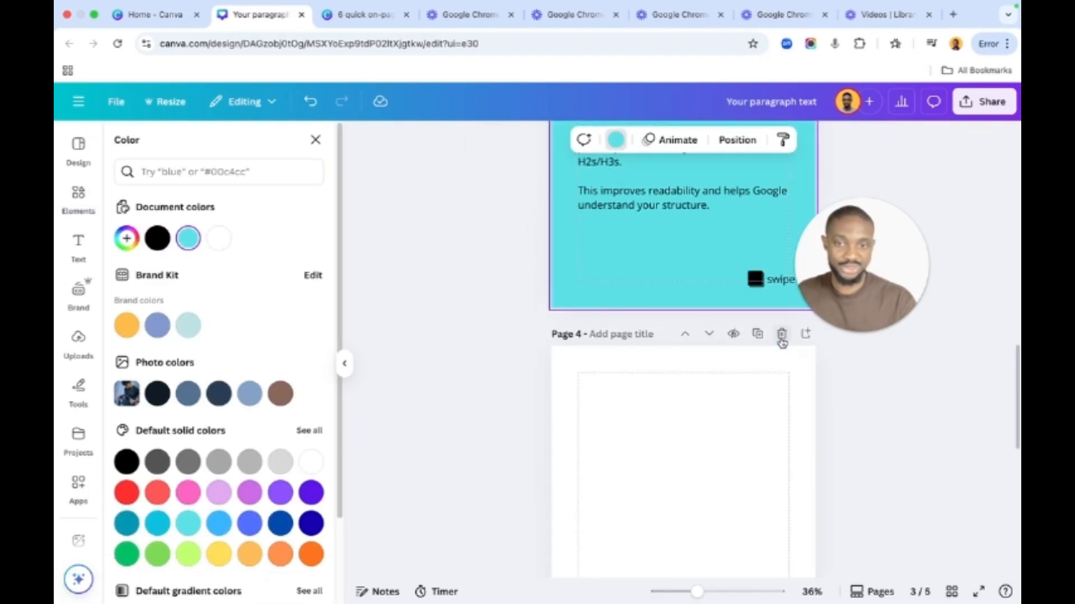
scroll(673, 420, down, 1)
click(781, 306)
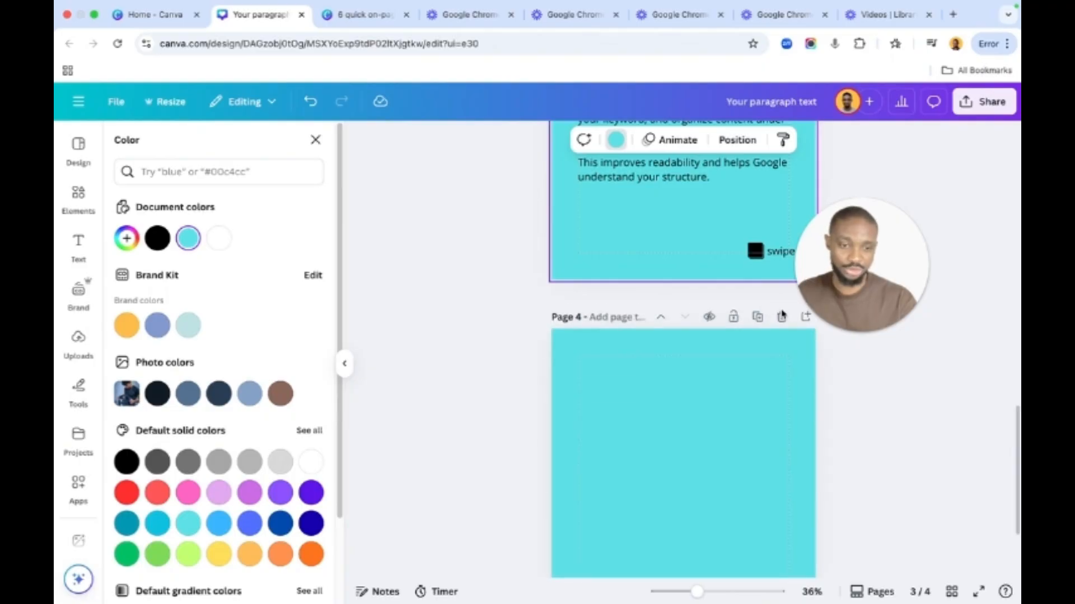
scroll(747, 360, down, 2)
scroll(747, 360, up, 1)
scroll(747, 359, up, 10)
scroll(581, 200, down, 10)
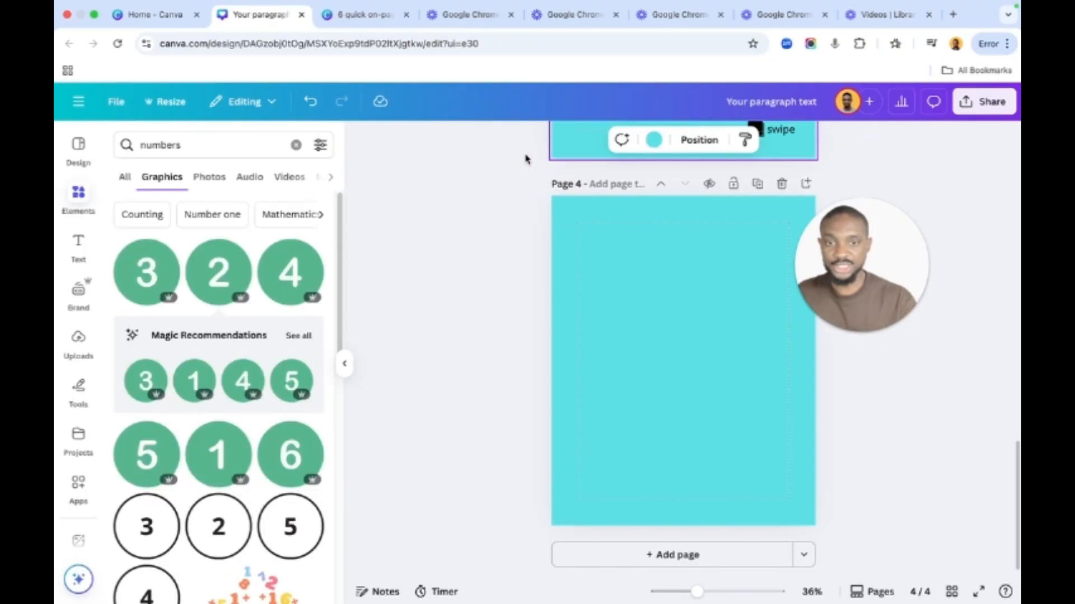
Check the closing page 9 of the reference carousel and return to page 4 of the working design
click(391, 21)
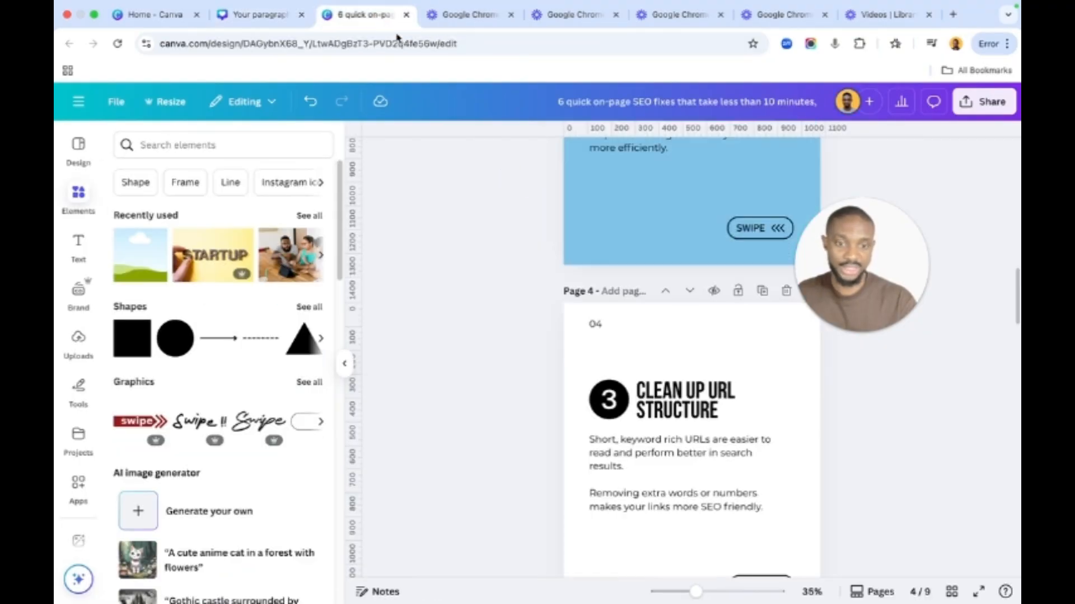
scroll(579, 277, down, 15)
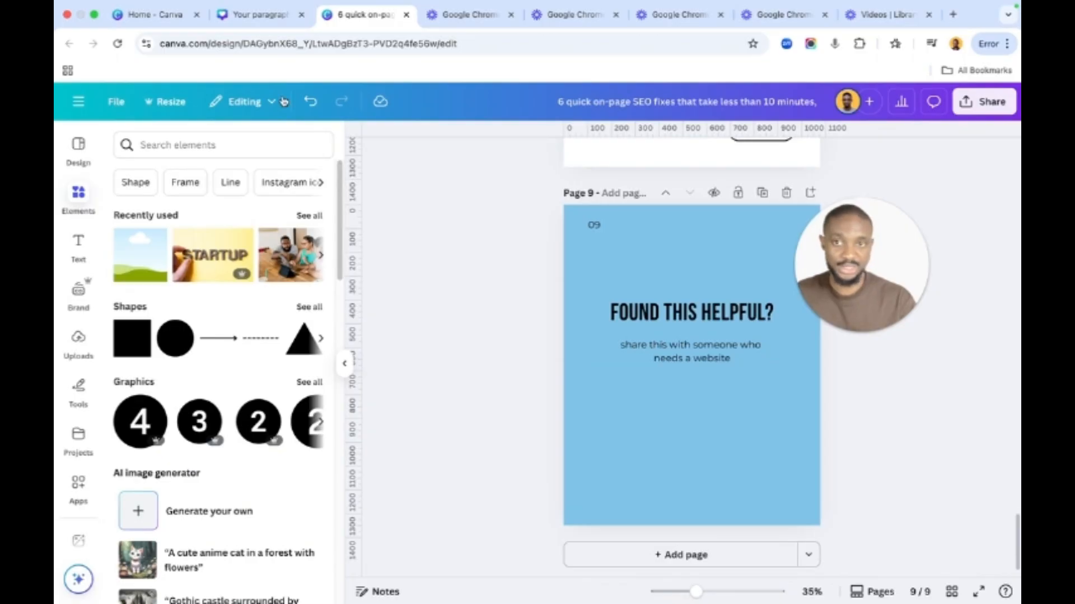
click(261, 14)
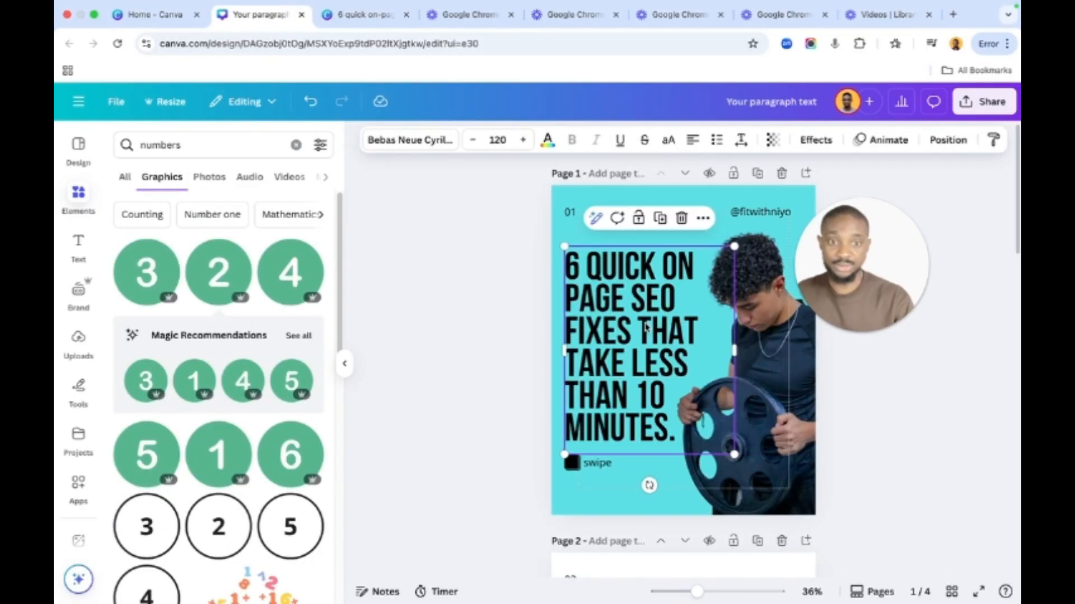
scroll(645, 328, down, 15)
key(t)
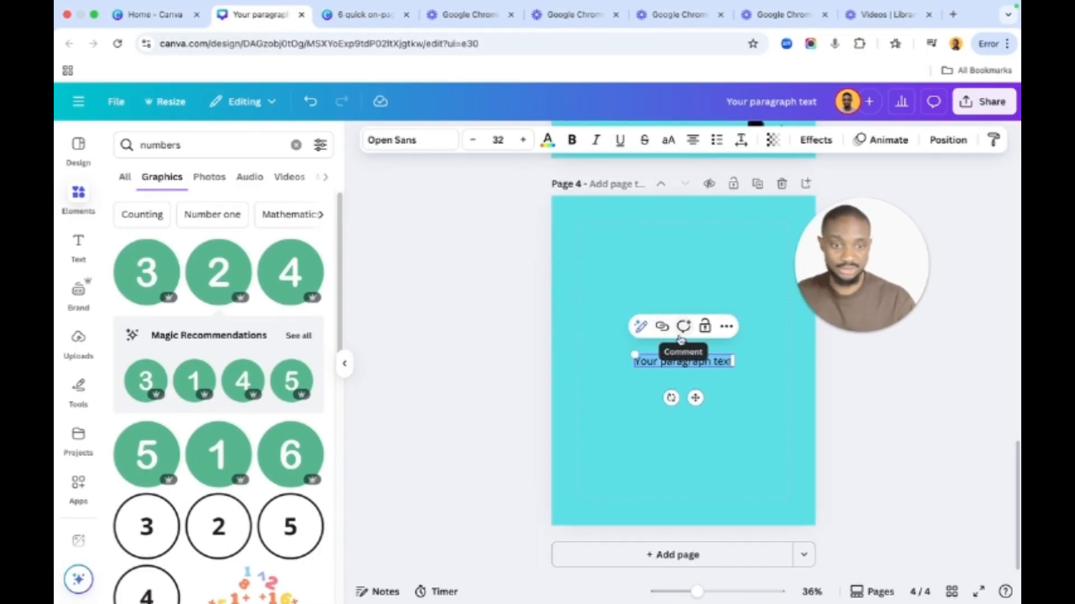
click(748, 408)
click(710, 367)
key(Delete)
Copy the "Improve header tags (H1, H2, H3)" heading from page 2 and paste it onto page 4
scroll(724, 336, up, 15)
scroll(724, 336, down, 5)
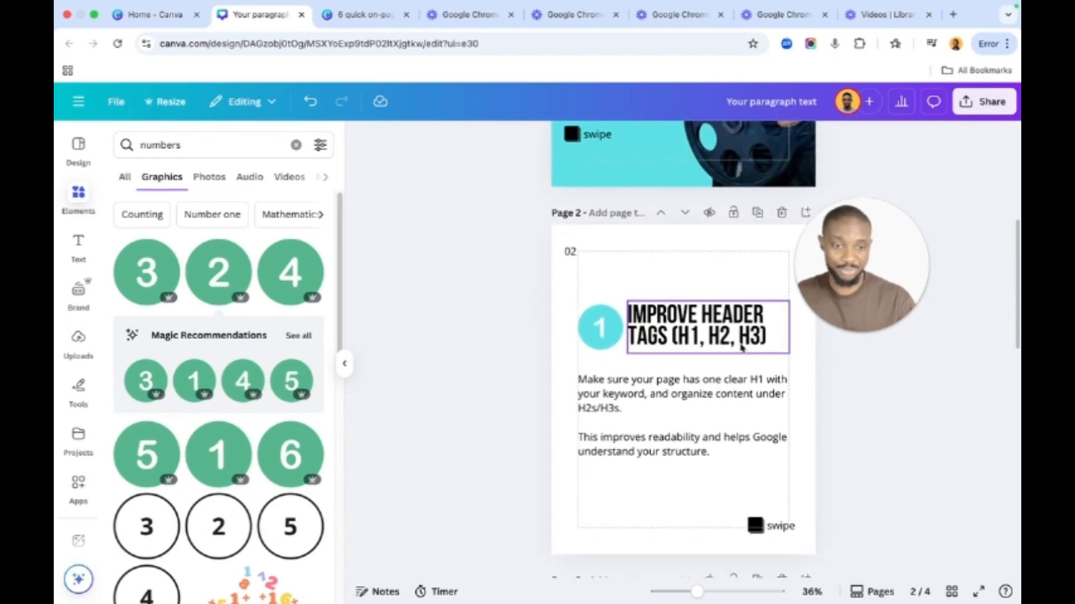
click(723, 336)
key(ctrl+c)
scroll(716, 381, down, 10)
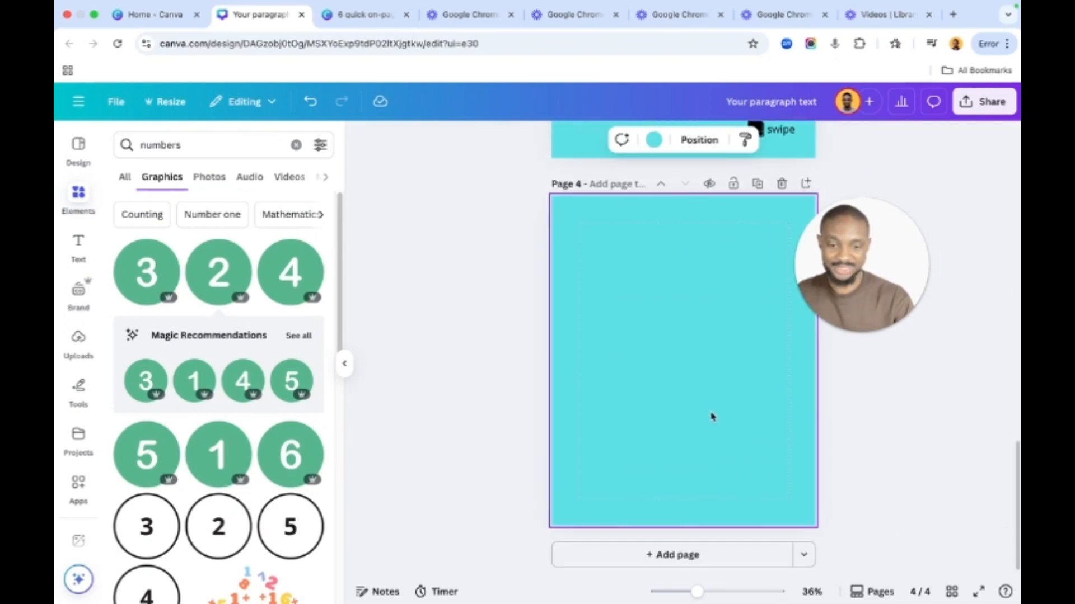
key(ctrl+v)
click(760, 386)
Center the pasted heading box horizontally on page 4 and center-align its text
click(719, 311)
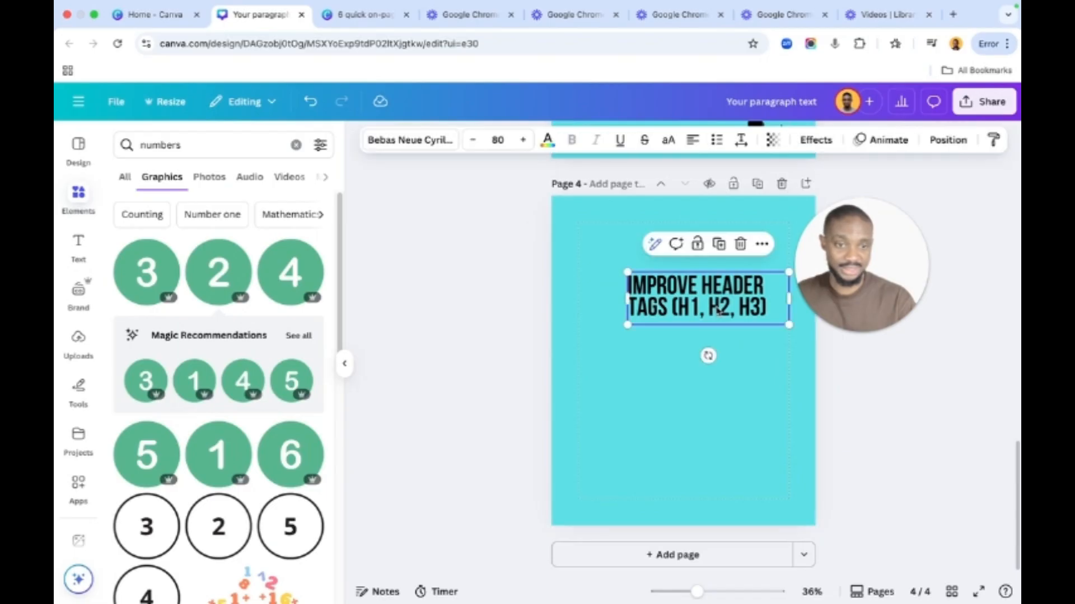
drag(719, 311, 695, 313)
click(731, 379)
click(698, 315)
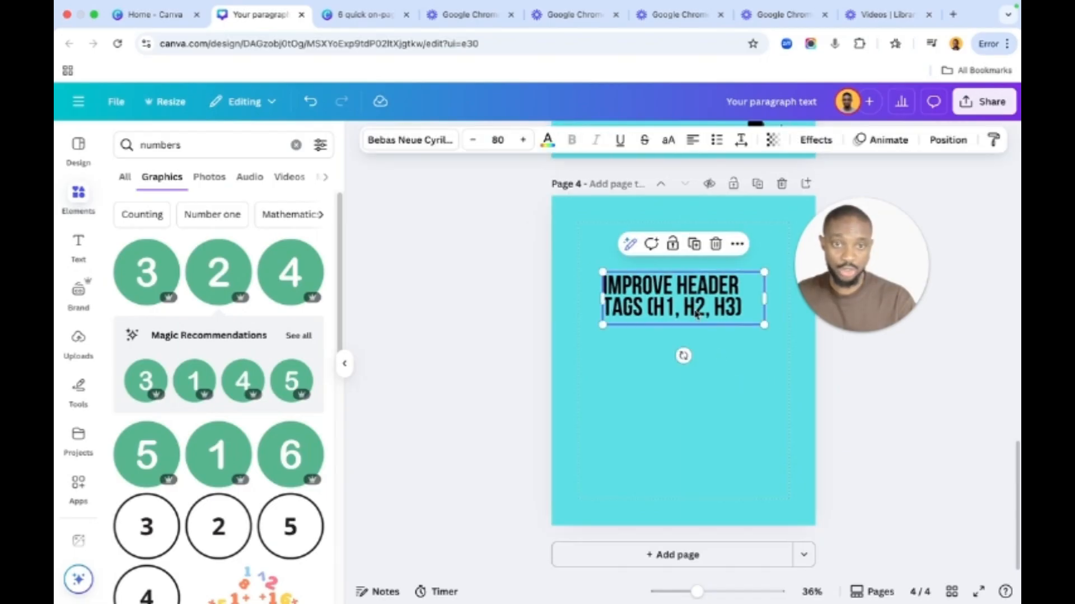
click(692, 140)
Replace the page 4 heading with "FOUND THIS HELPFUL?", widen its box to fit one line, and re-center it
click(694, 290)
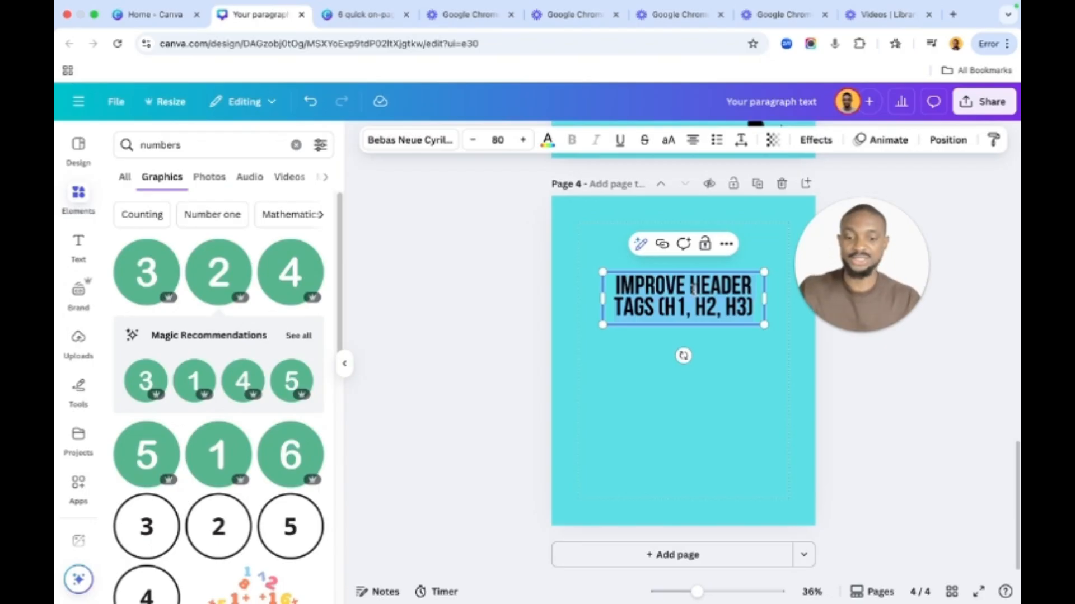
text(FOUND THIS HELPFUL?)
drag(599, 300, 577, 289)
drag(706, 291, 718, 297)
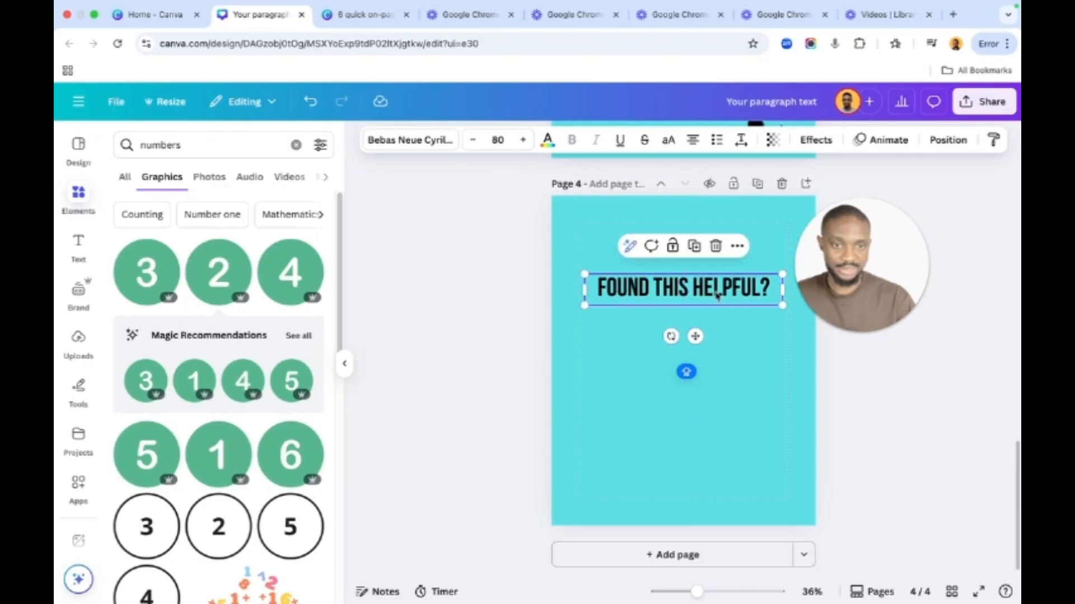
click(734, 381)
Copy the body text from page 3 onto page 4 and replace its wording with "Send this to someone else."
scroll(734, 381, up, 5)
click(683, 335)
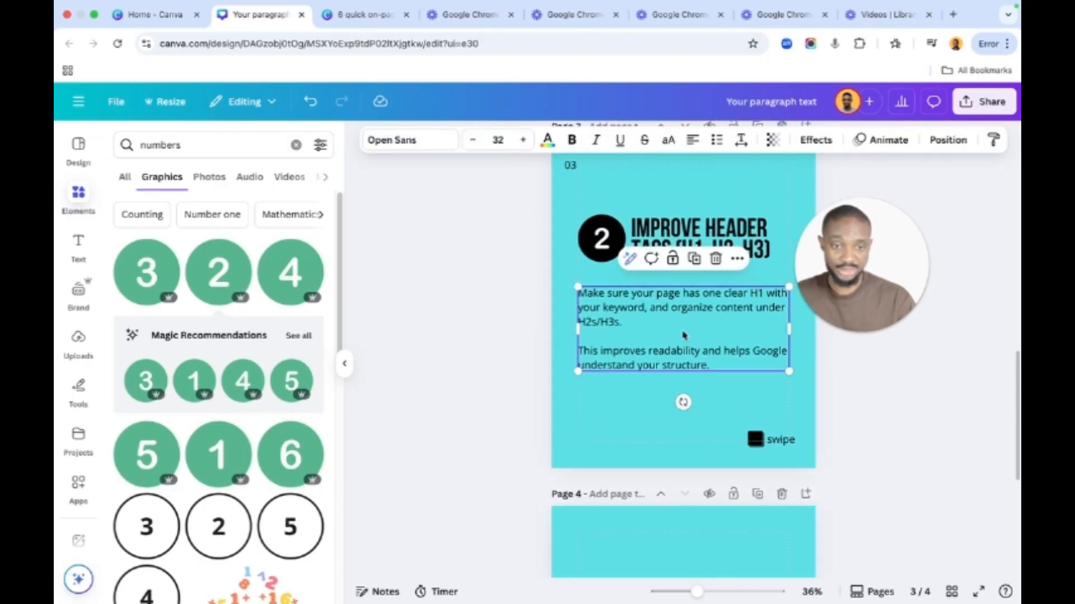
scroll(683, 392, down, 5)
click(680, 403)
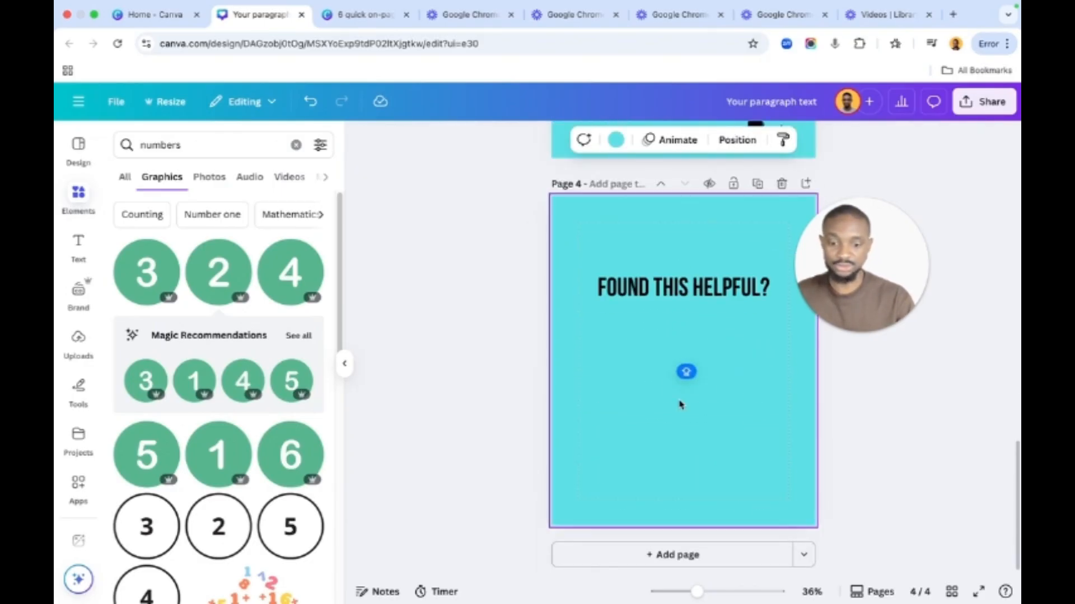
key(ctrl+v)
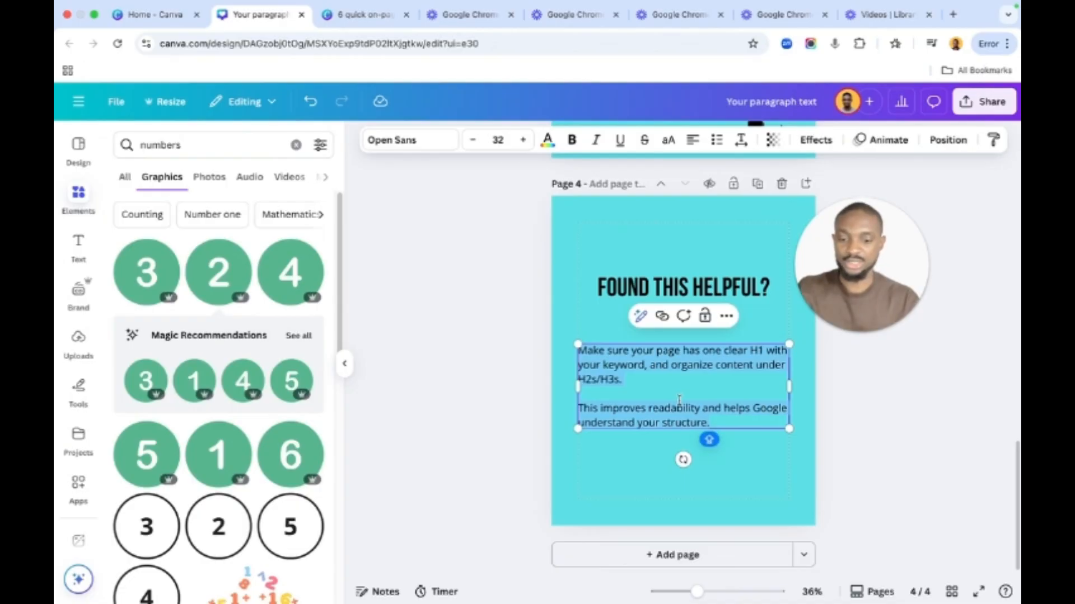
key(BackSpace)
text(Send this to someone else.)
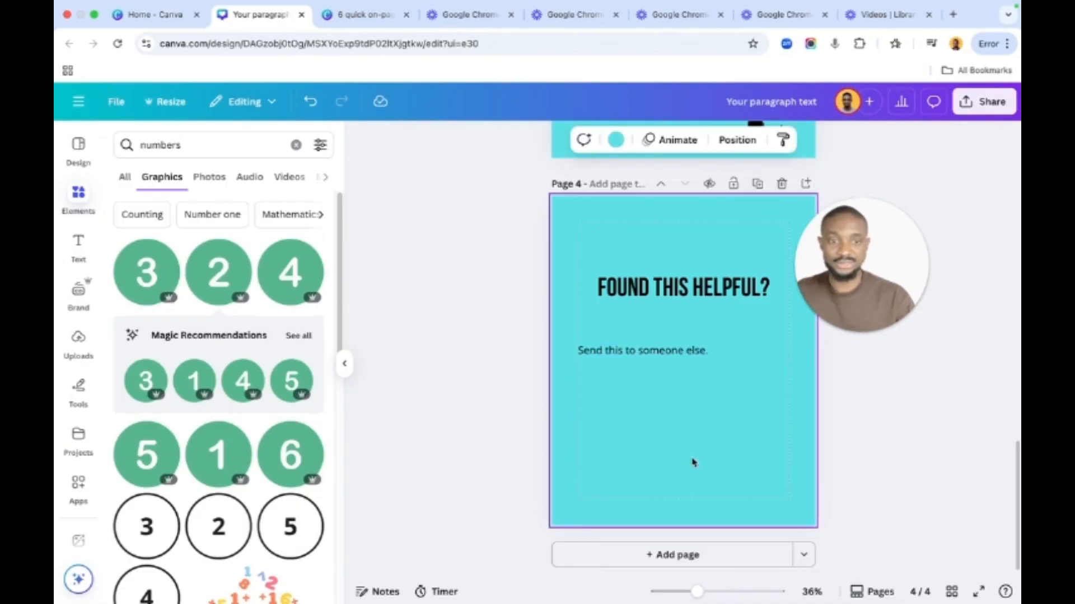
Center-align the "Send this to someone else." line and move the heading down to sit just above it
click(692, 142)
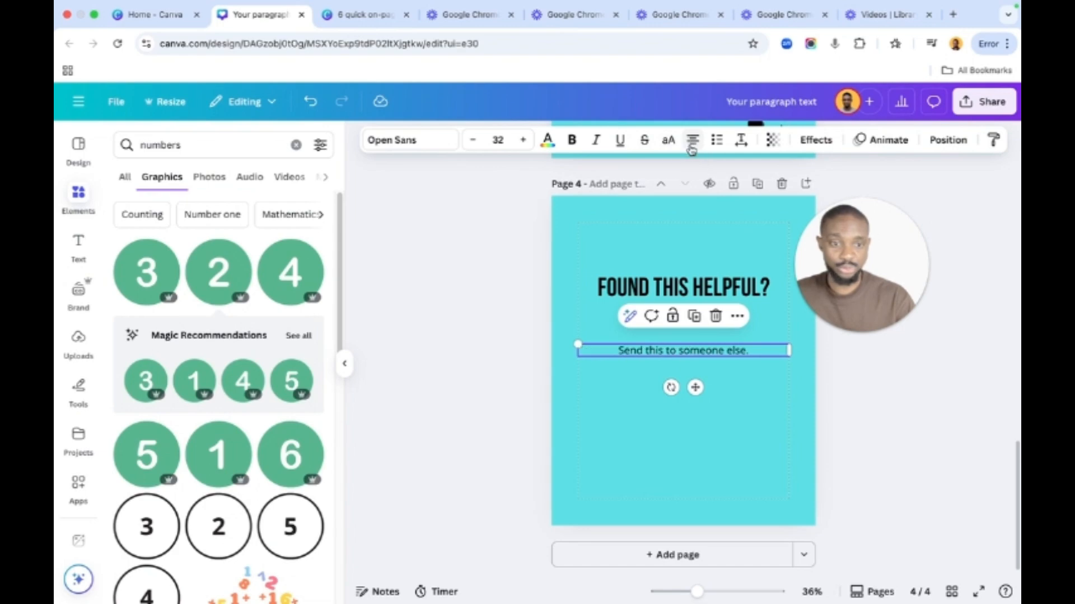
click(716, 413)
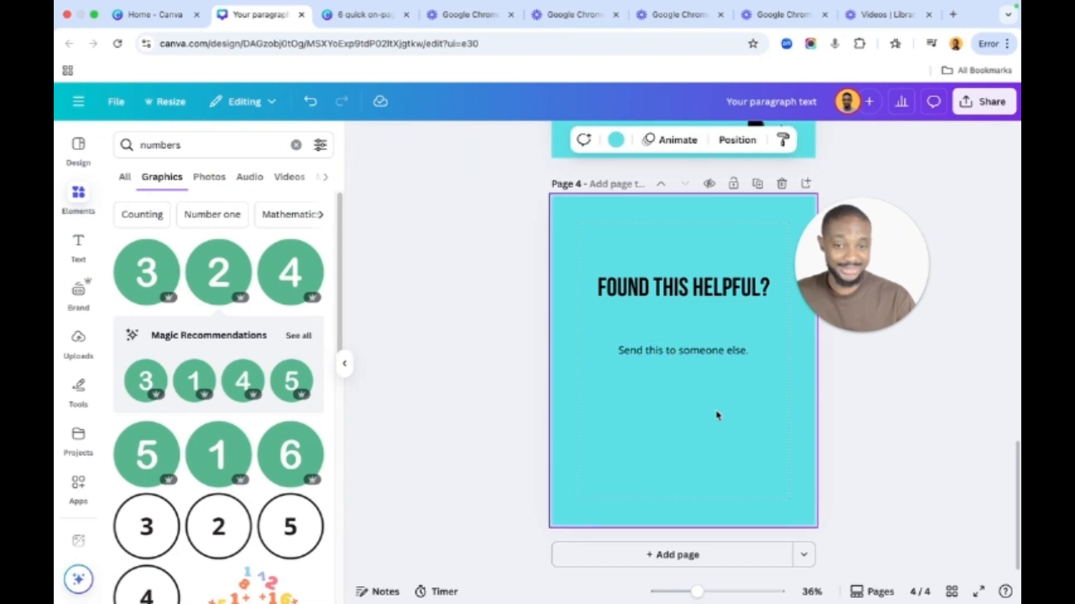
drag(712, 293, 713, 323)
click(726, 410)
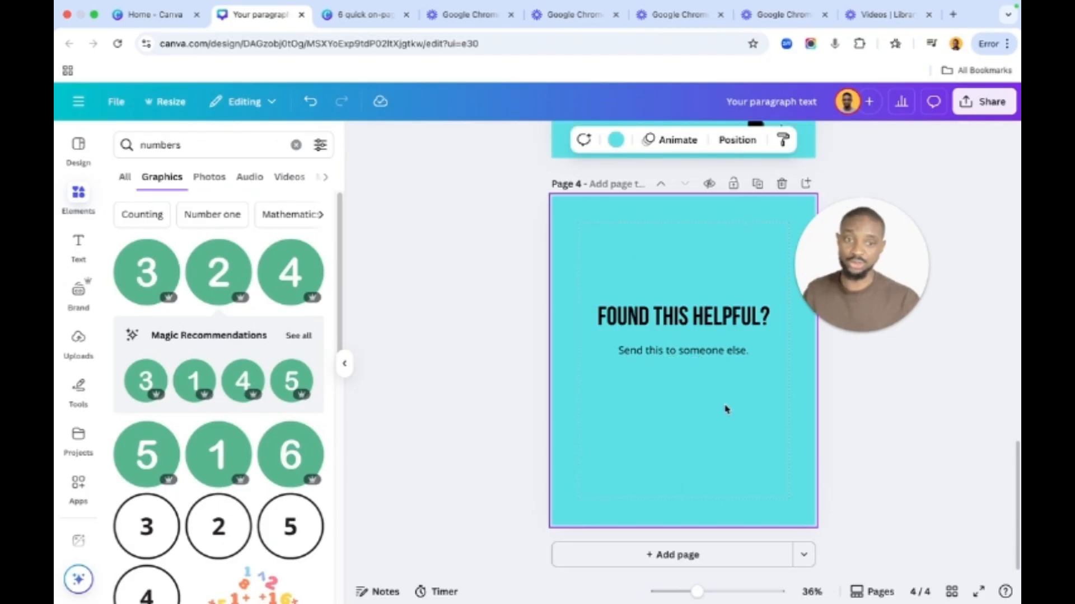